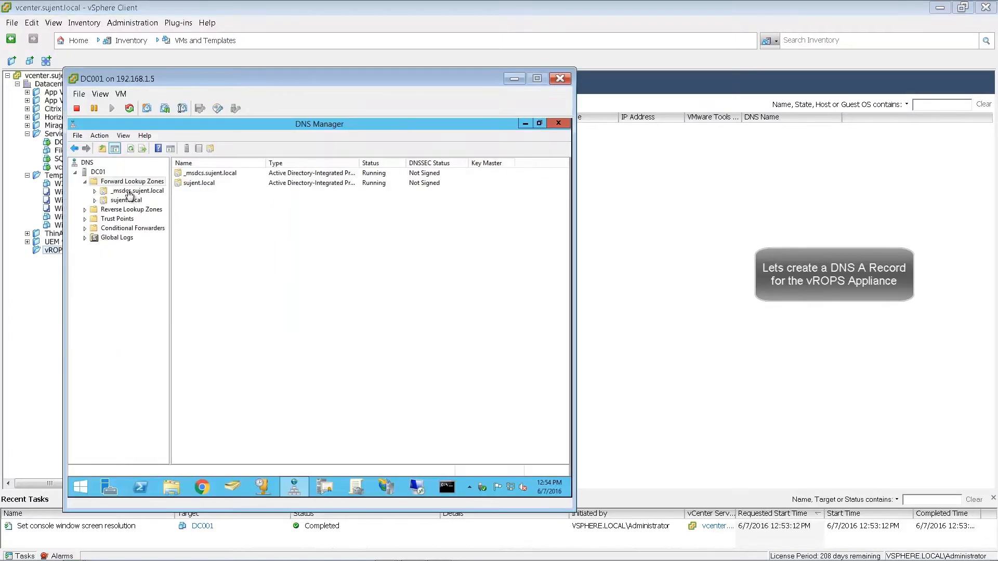
- Add host record vrops at 192.168.10.25 to the sujent.local forward lookup zone
click(121, 183)
right_click(122, 185)
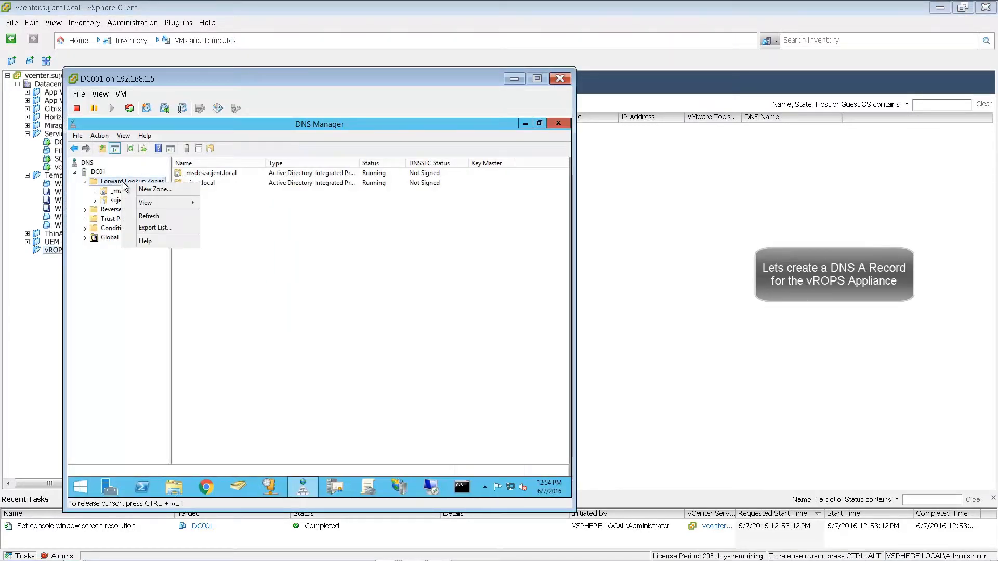
key(Escape)
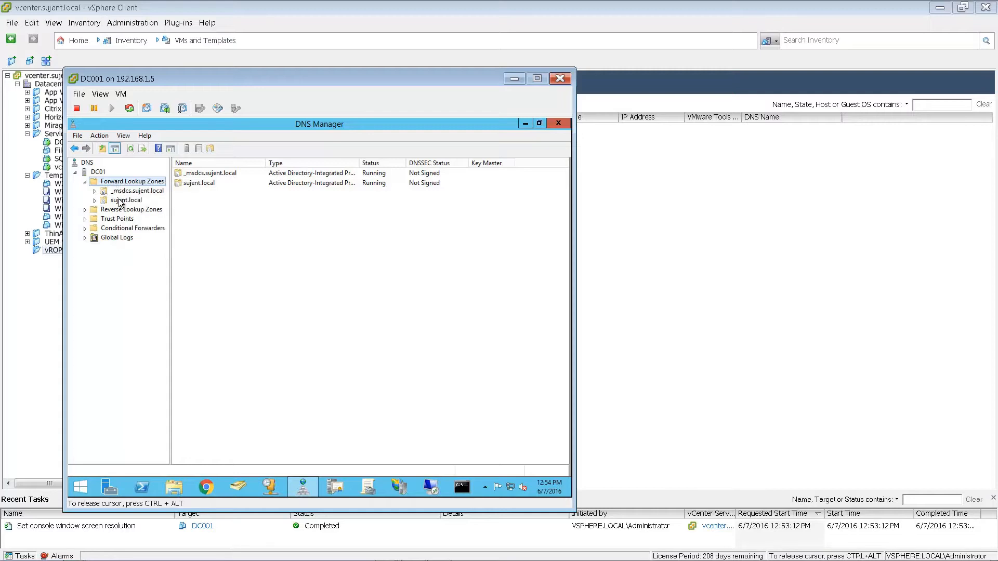
right_click(119, 200)
click(159, 229)
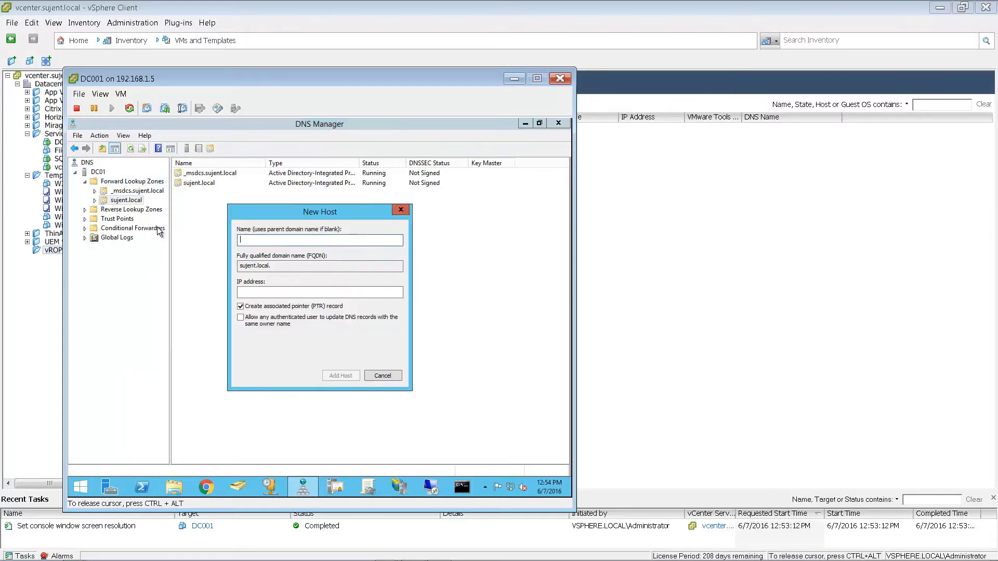
text(vrops)
key(Tab)
key(Tab)
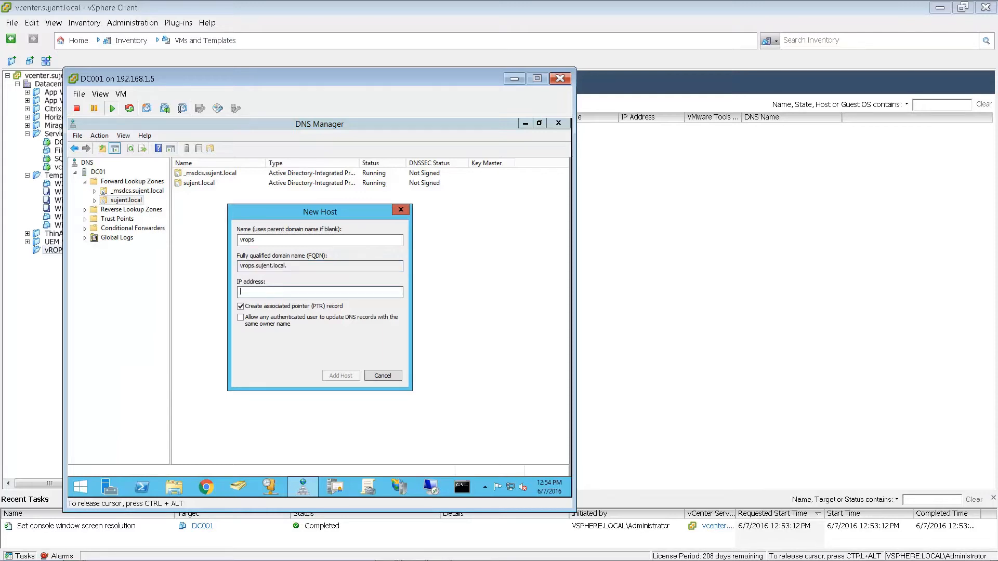
text(192.168.10.25)
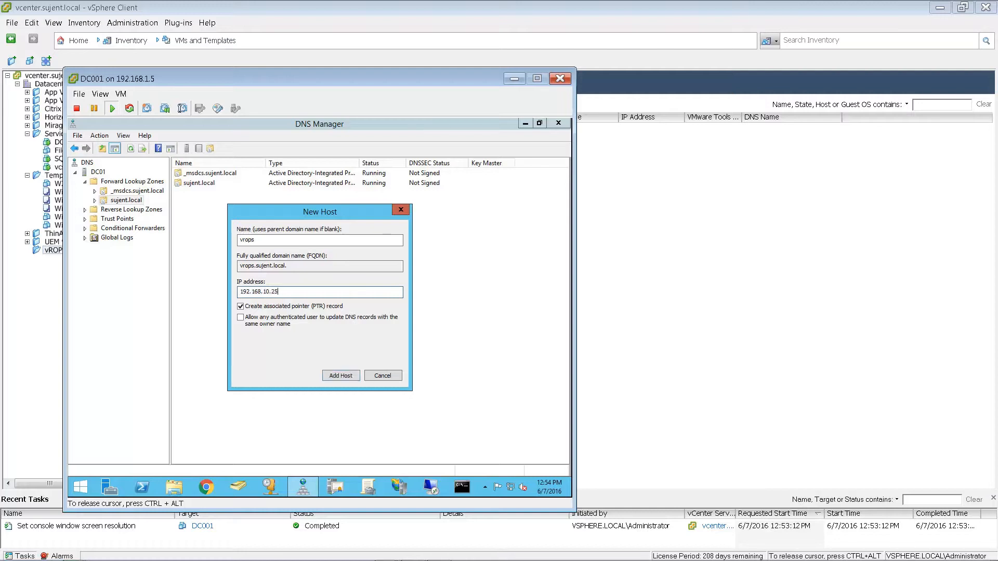
click(338, 375)
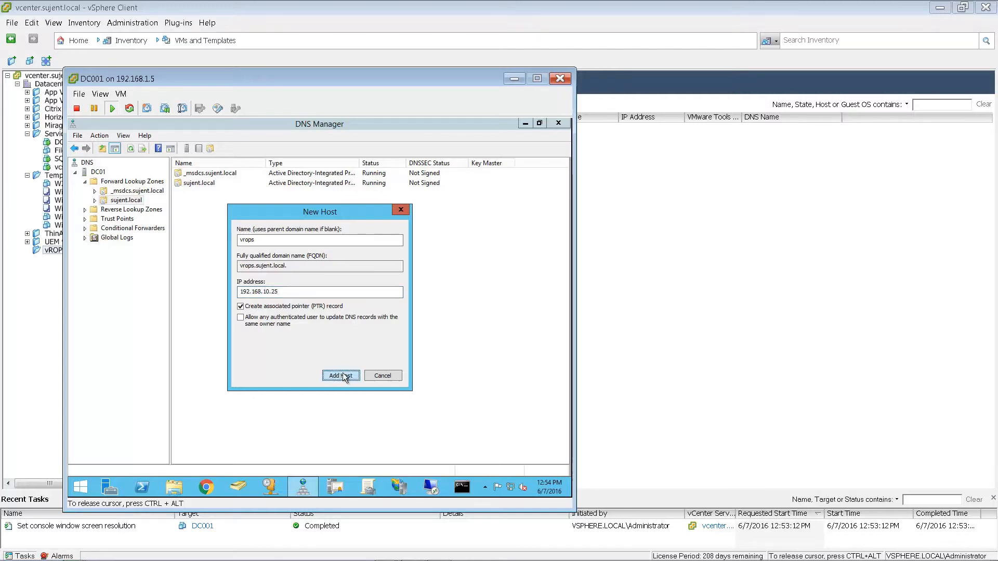
click(400, 344)
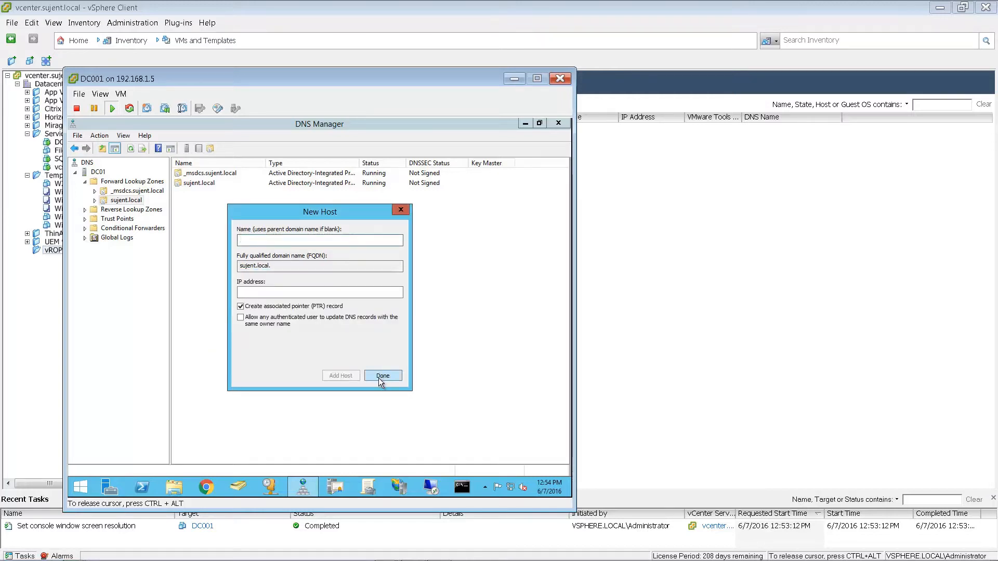
click(379, 378)
- Close the DC001 console and start an OVF template deployment, accepting the license agreement
click(559, 79)
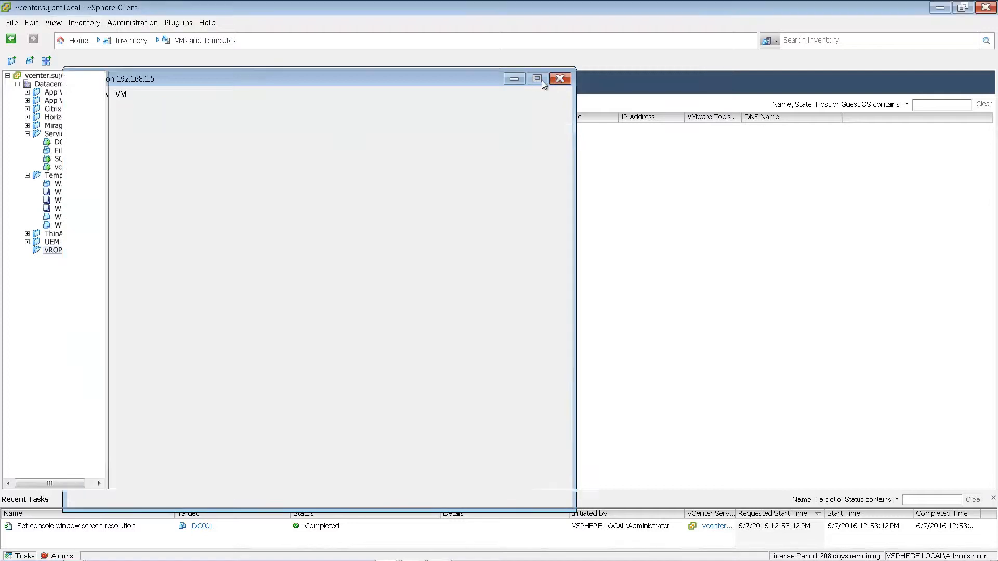
click(12, 23)
click(27, 49)
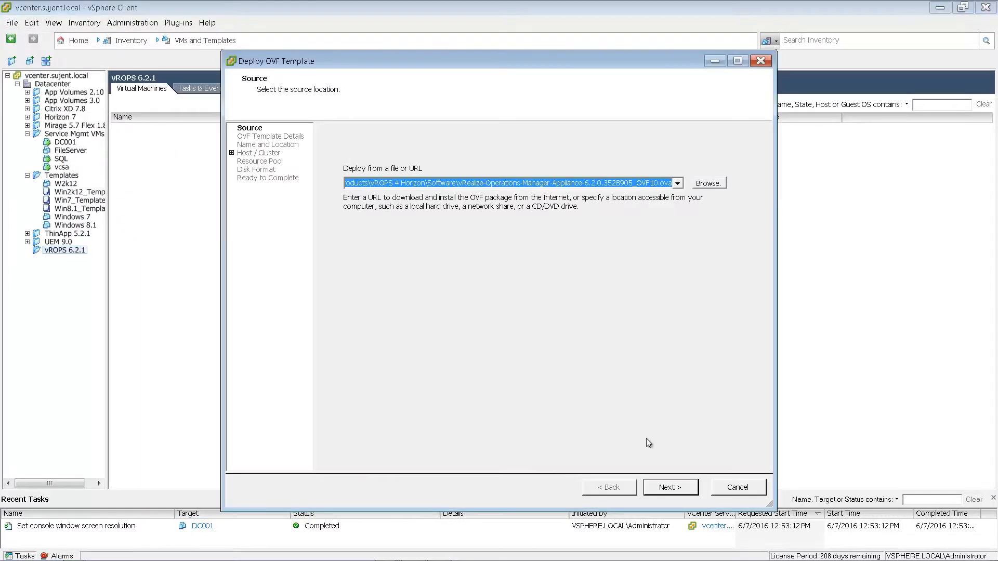
click(669, 488)
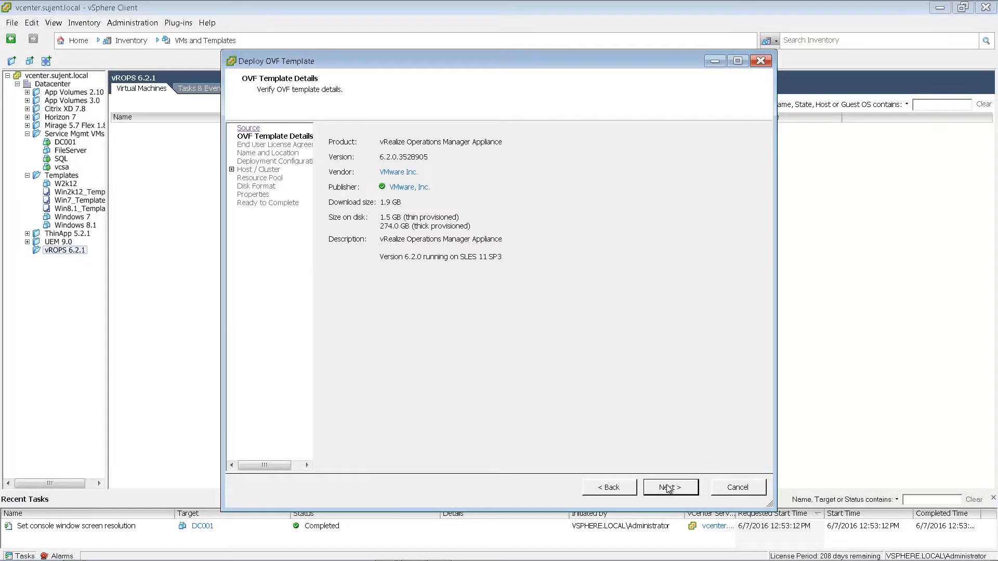
click(669, 487)
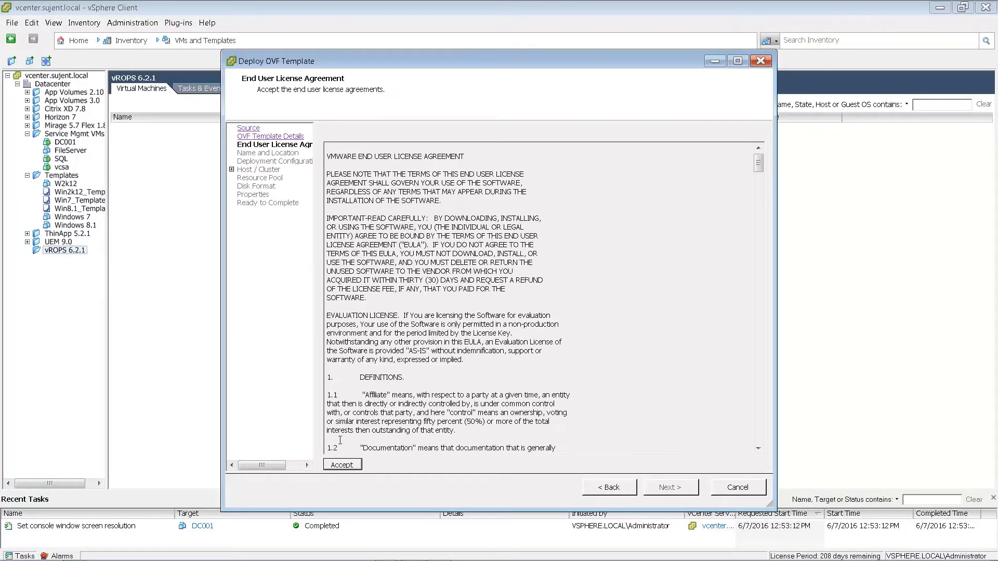
click(346, 466)
click(663, 487)
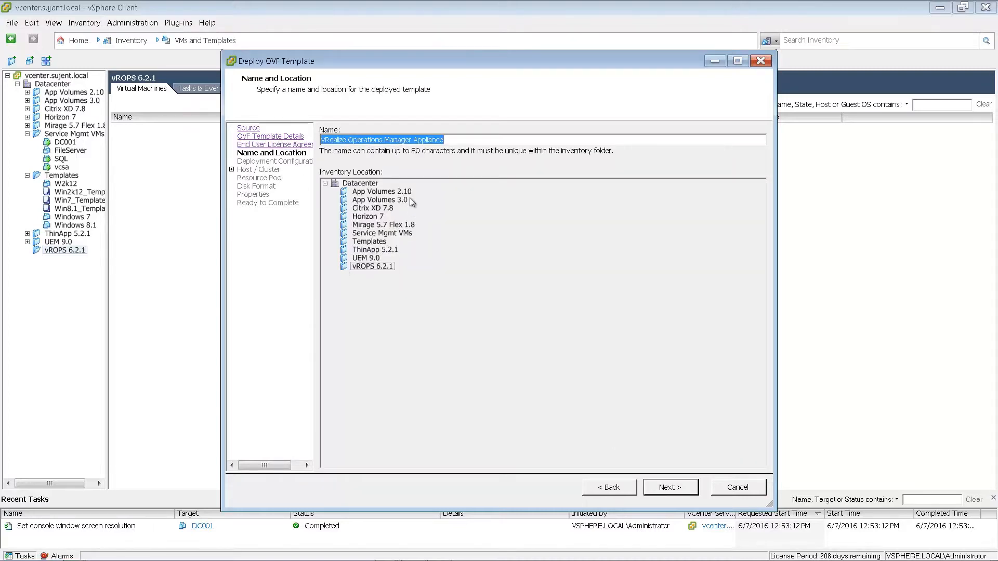
- Name the appliance vROPS6.2.1, choose the Extra Small configuration, and select host 192.168.1.5
text(vROPS6.2.1)
click(654, 488)
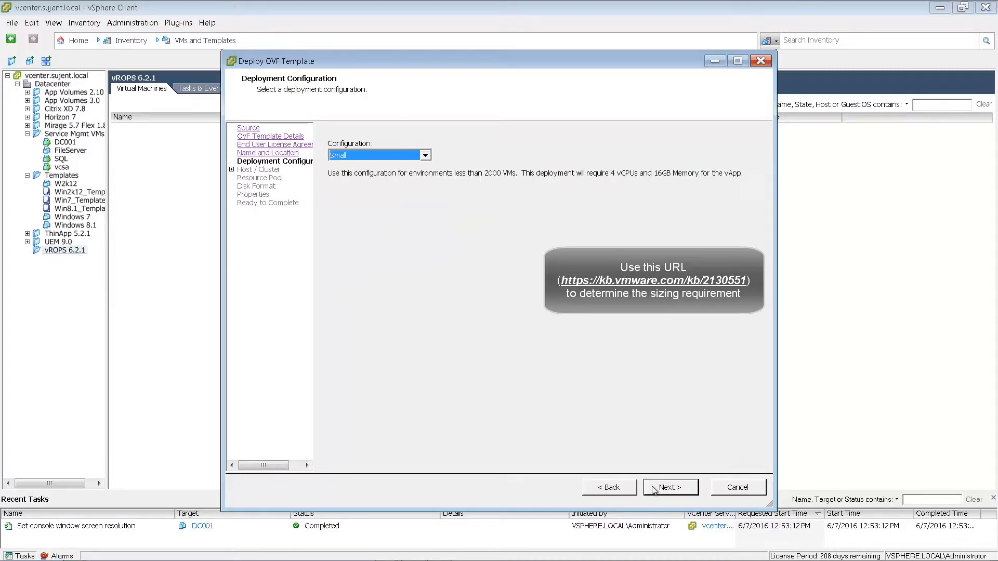
click(425, 155)
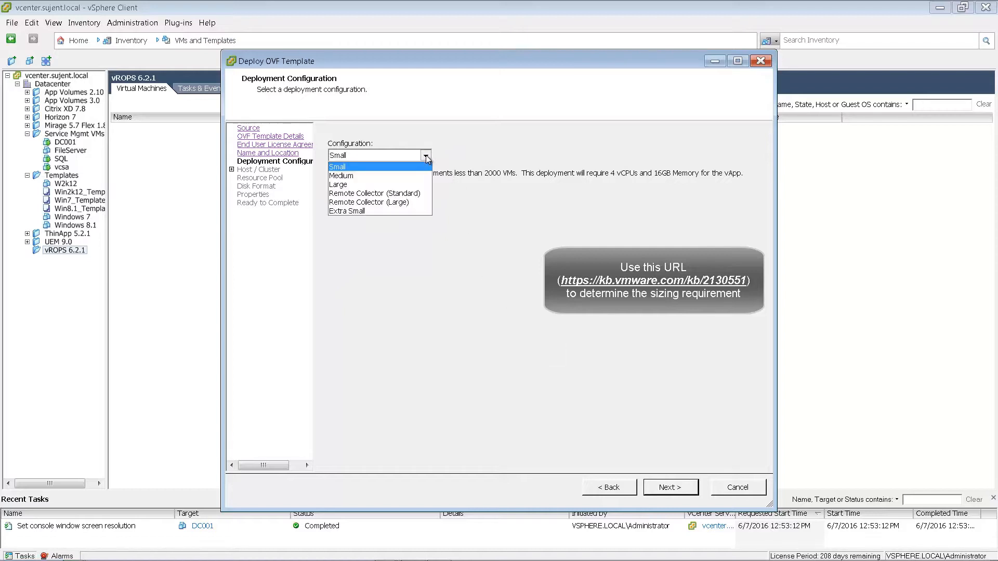
click(412, 213)
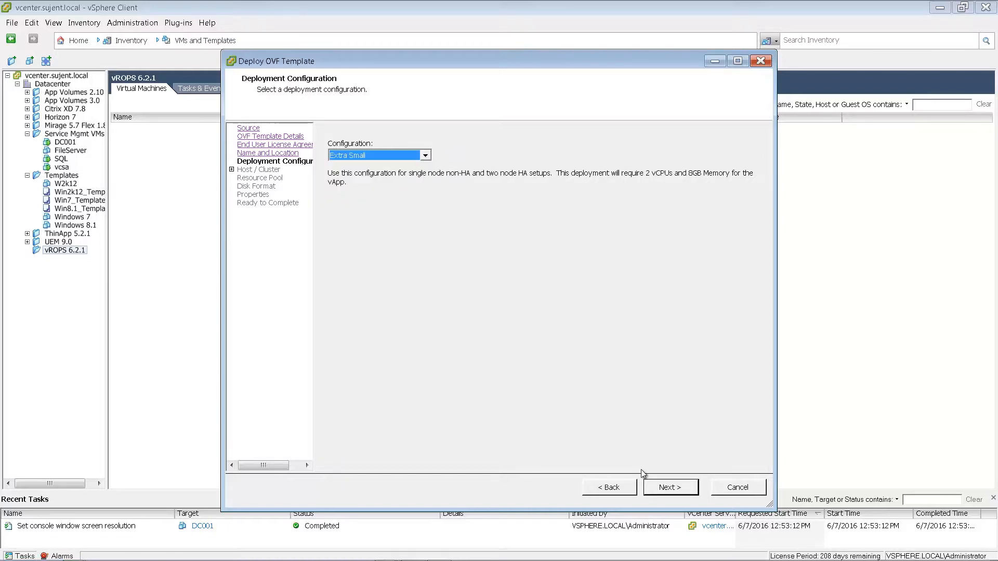
click(656, 488)
key(Down)
- Place the appliance on the SSD950PRO datastore with thin-provisioned disks
click(656, 489)
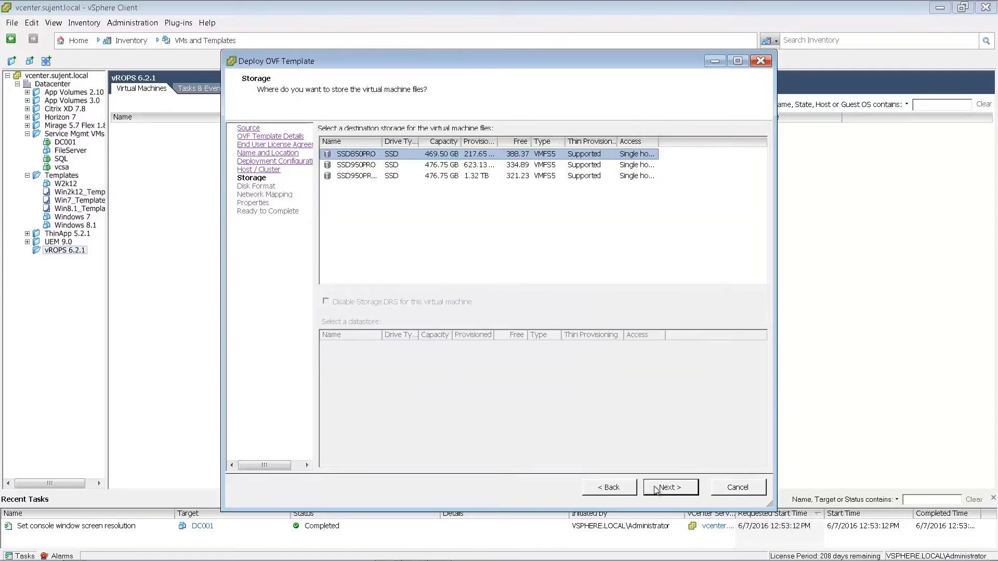
key(Down)
click(655, 488)
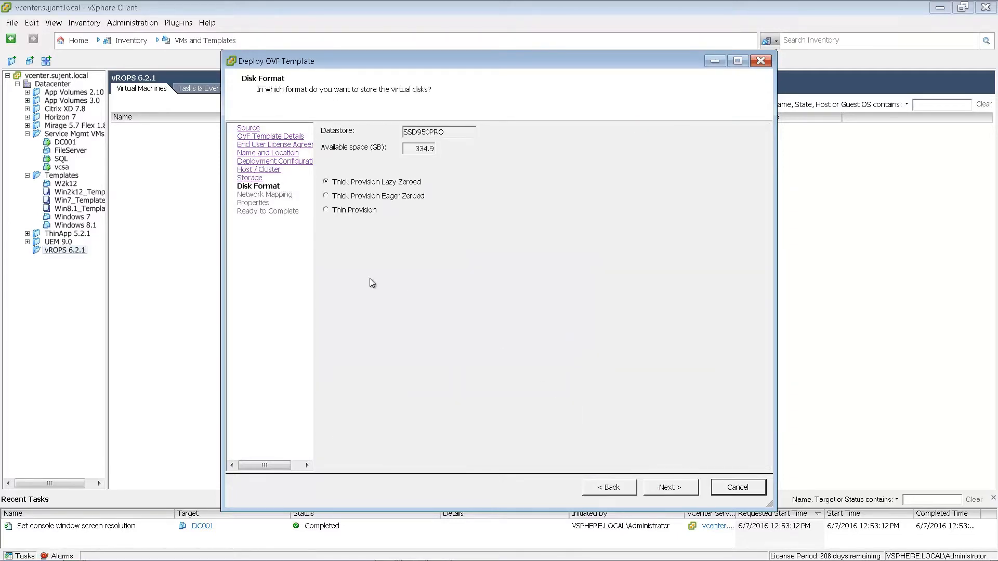
click(335, 213)
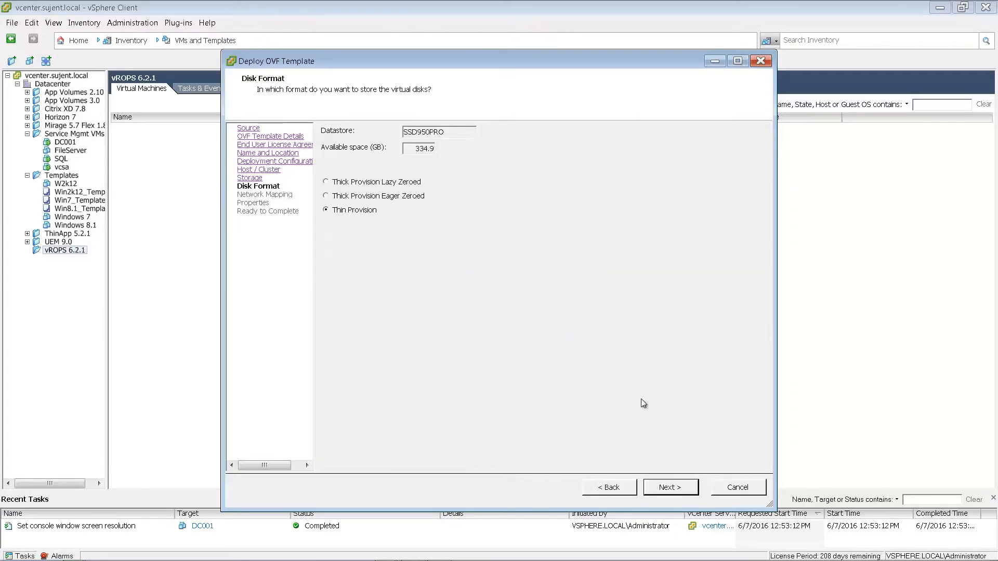
click(657, 491)
- Map the network to INTRANET, fill in the appliance properties, and enable power on after deployment
click(571, 167)
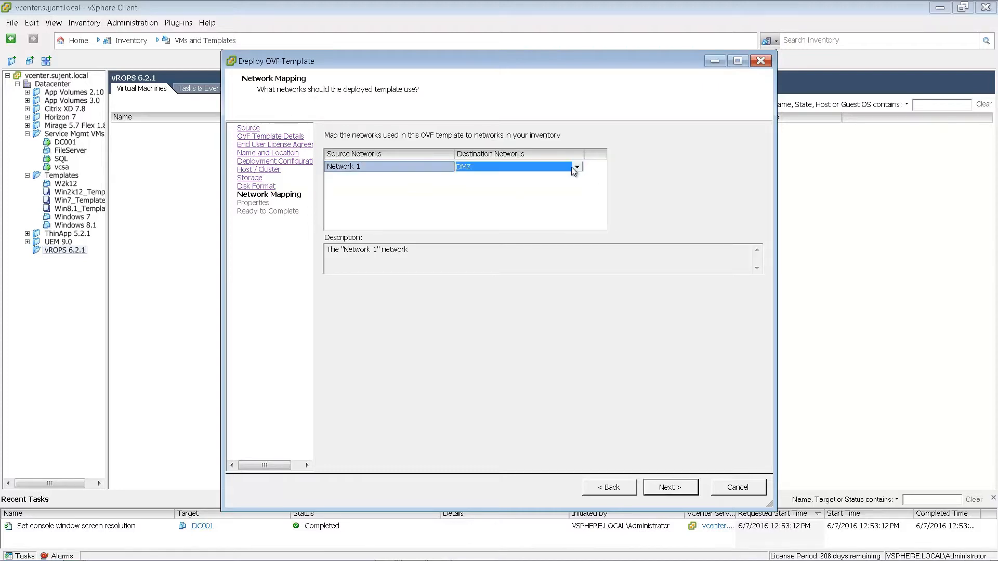
click(577, 167)
click(572, 186)
click(670, 487)
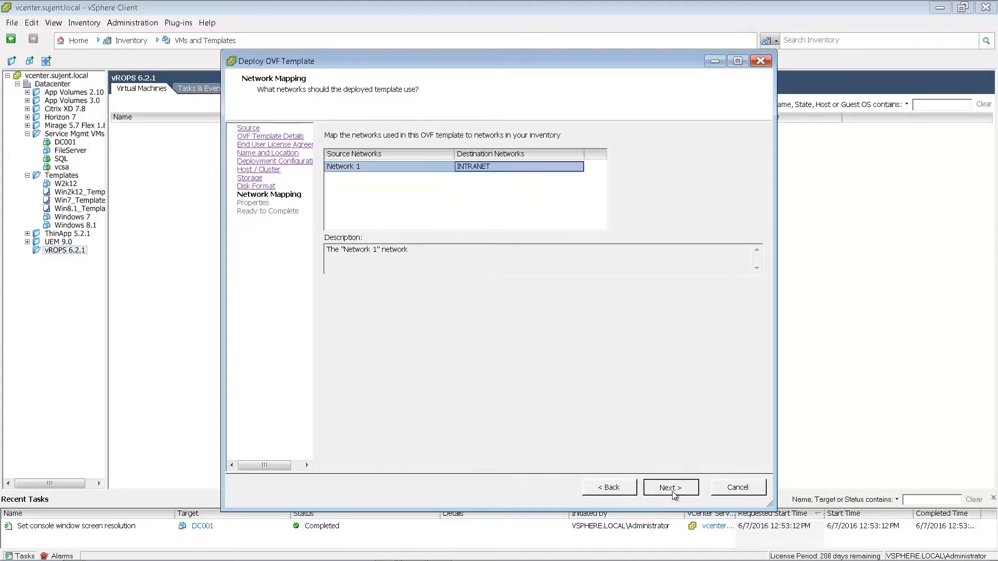
text(5)
text(.0)
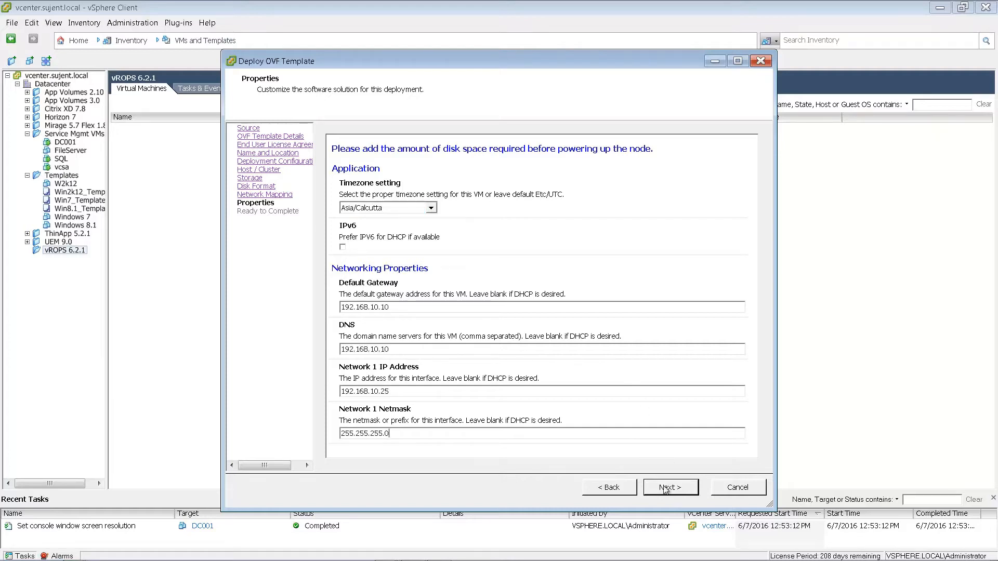
click(665, 488)
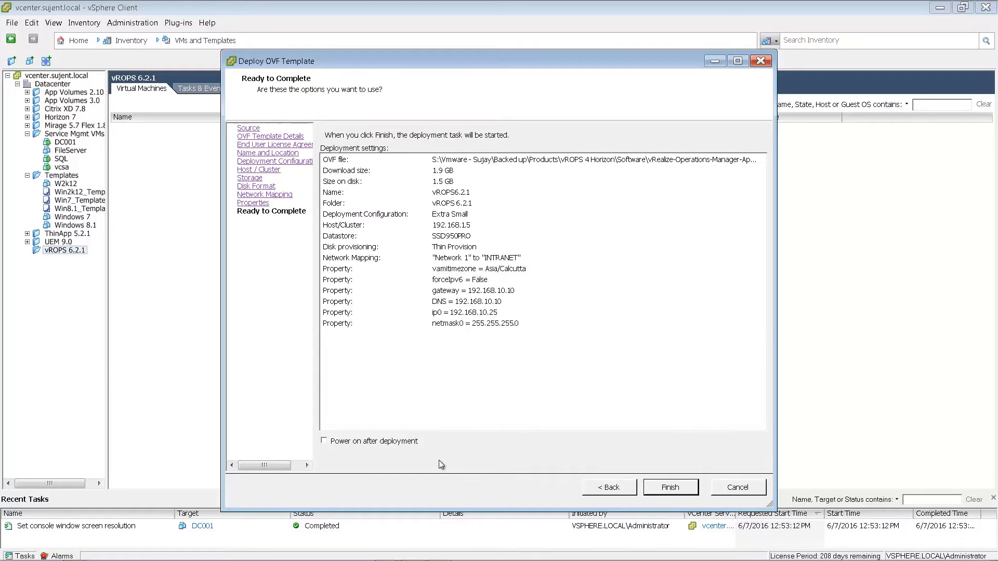
click(391, 442)
- Deploy vROPS6.2.1, dismiss the completion message, and move its console aside while it boots
click(669, 487)
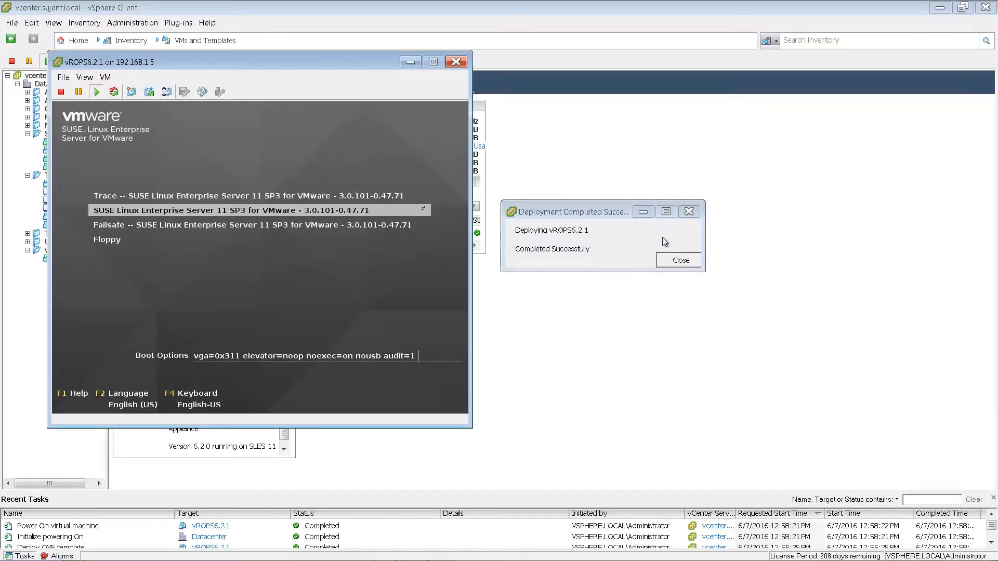
click(678, 256)
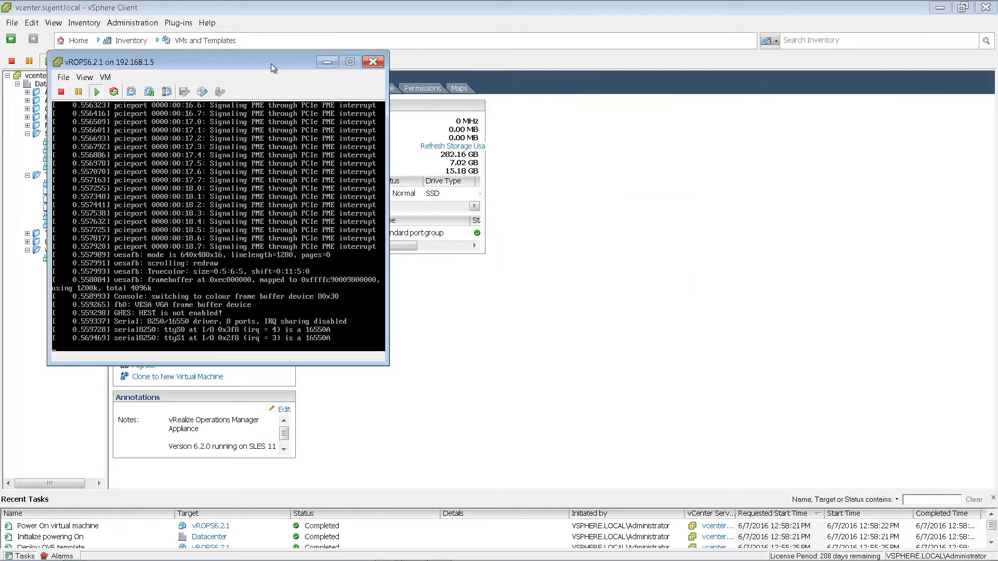
drag(270, 63, 631, 52)
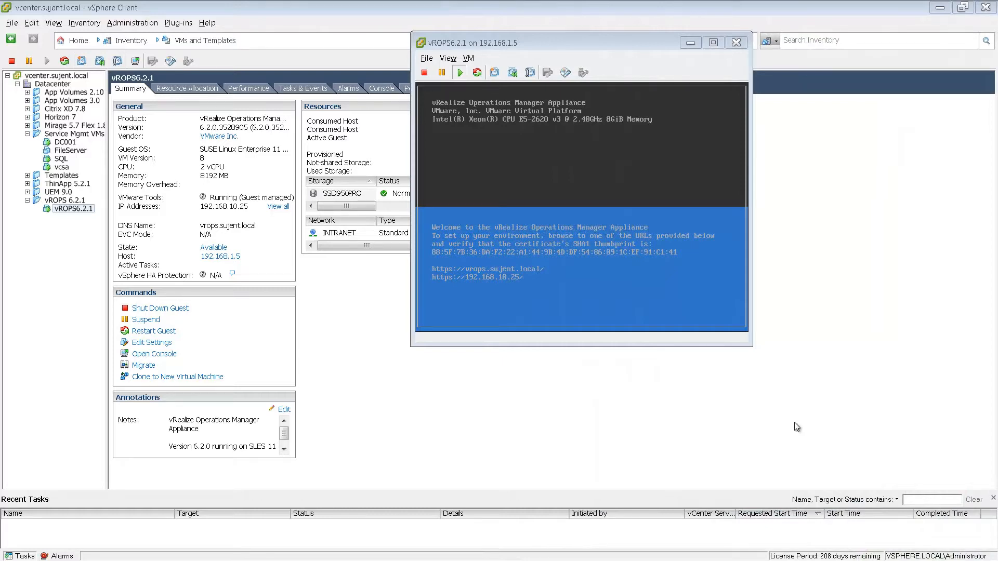
key(alt+Tab)
key(alt+Tab)
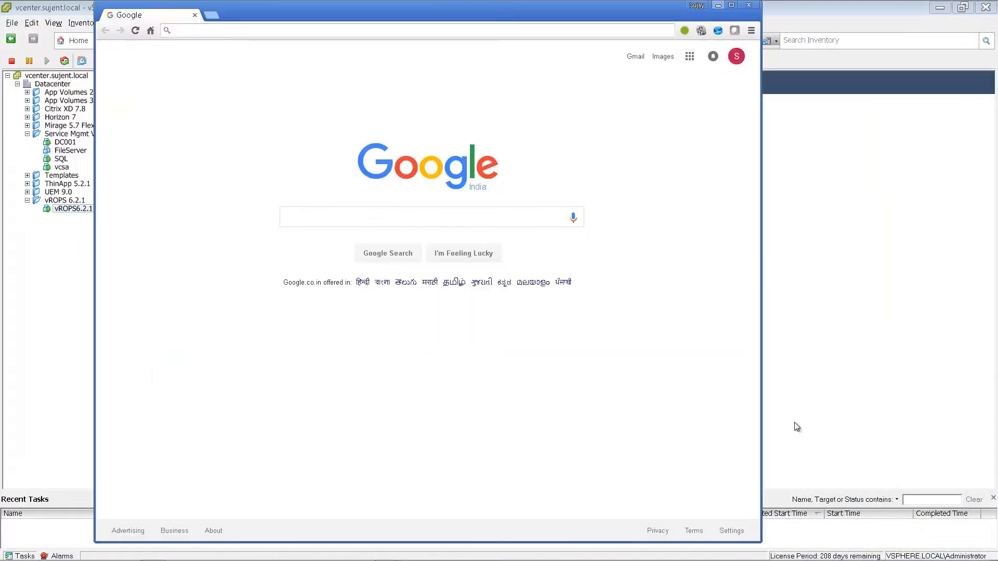
- Load the appliance setup page, start a new installation, set the admin password, keep default certificates
text(https://192.168.10.25)
key(Return)
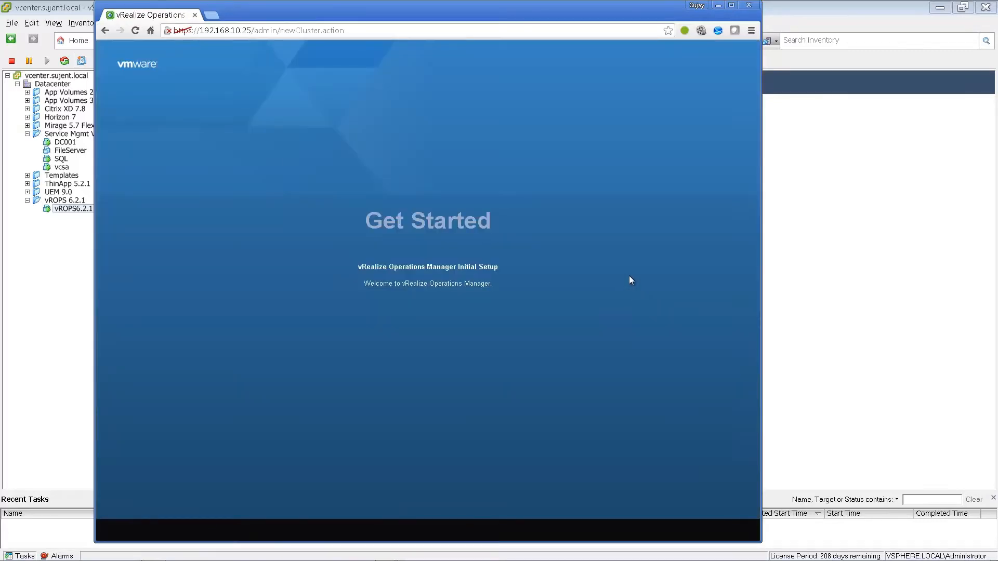
click(426, 397)
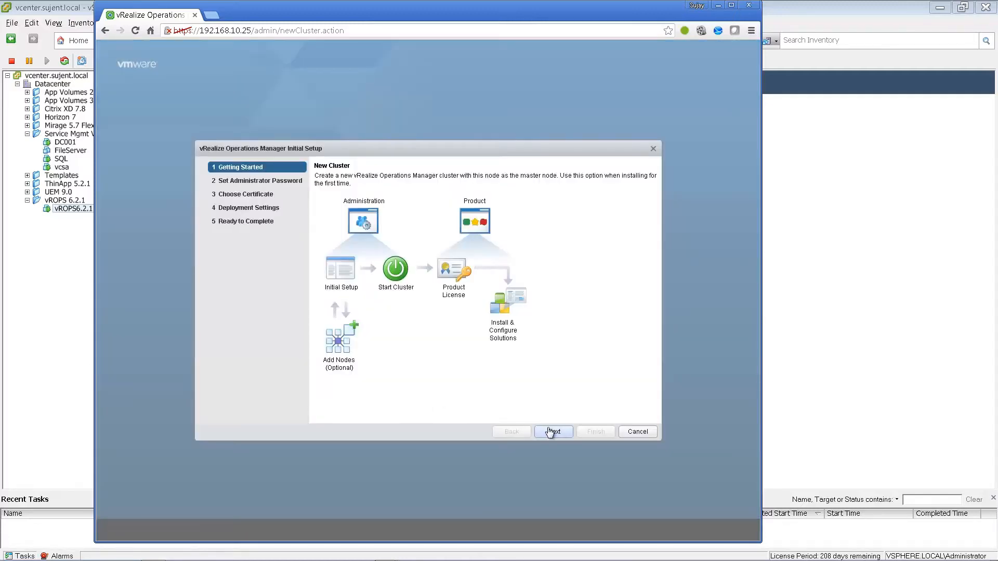
click(551, 432)
click(426, 215)
text(VMwar)
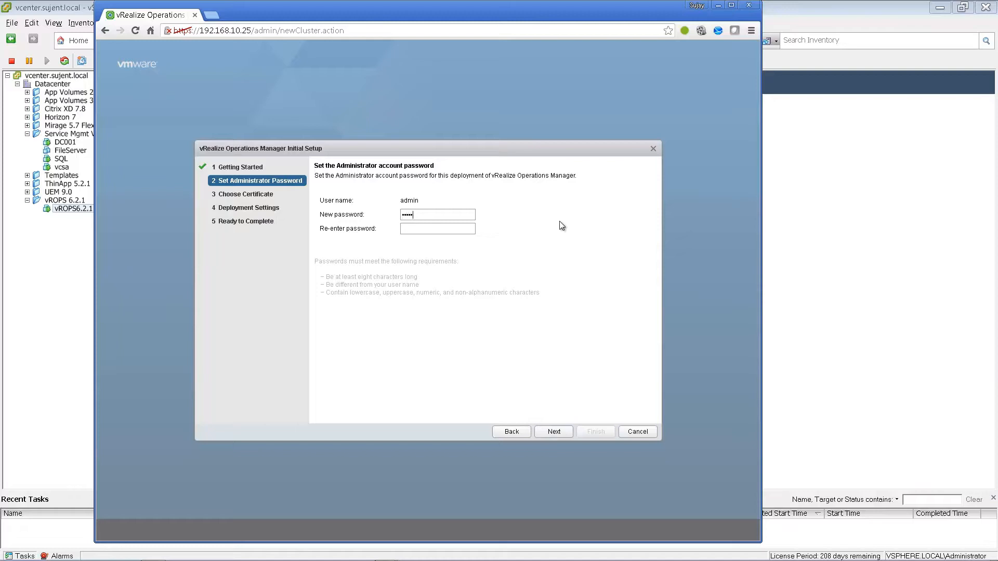
text(VMware1)
click(552, 432)
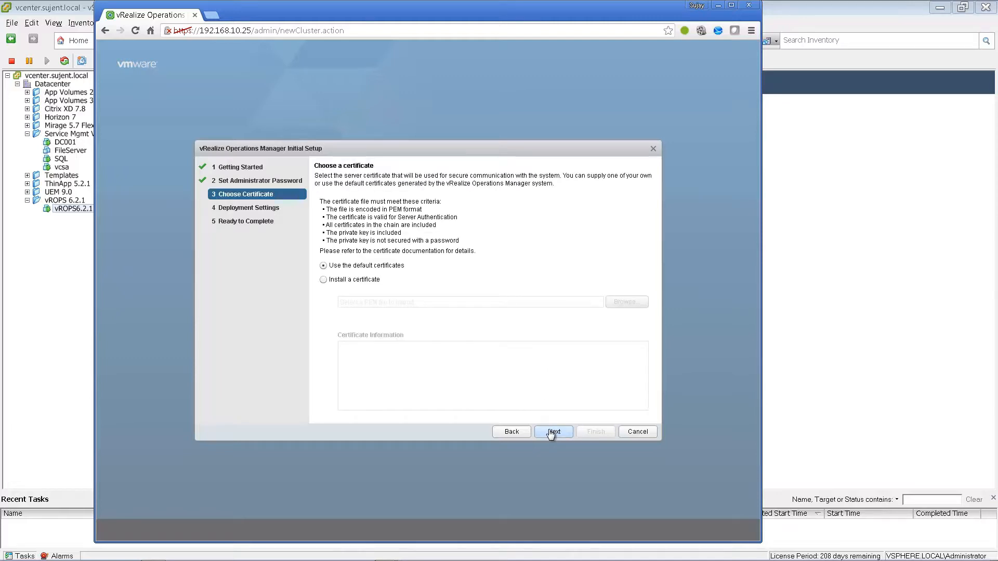
click(552, 431)
- Name the master node V4H, add NTP server 192.168.10.10, and finish the setup
click(449, 196)
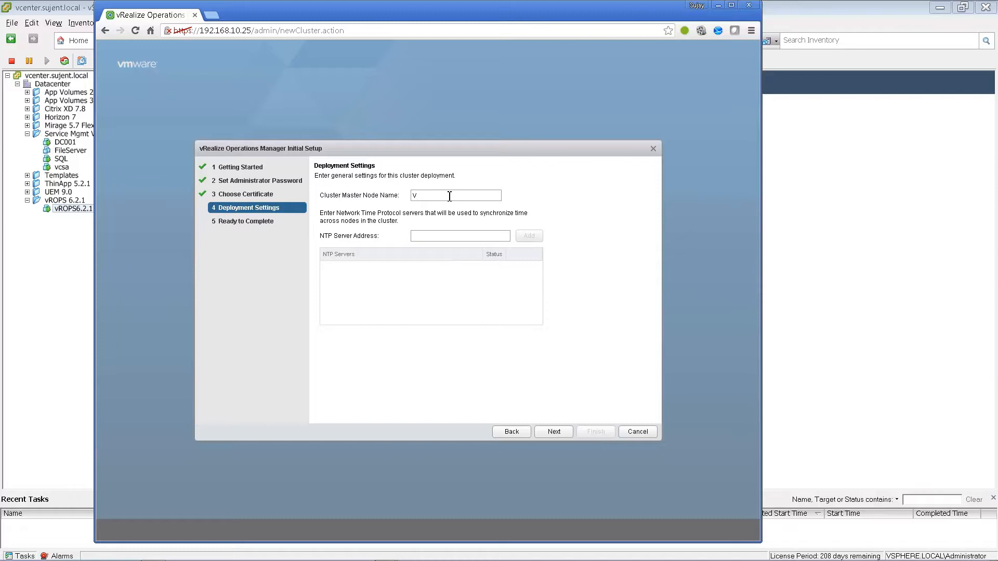
text(V$H)
key(BackSpace)
key(BackSpace)
text(192.168.10.10)
click(528, 236)
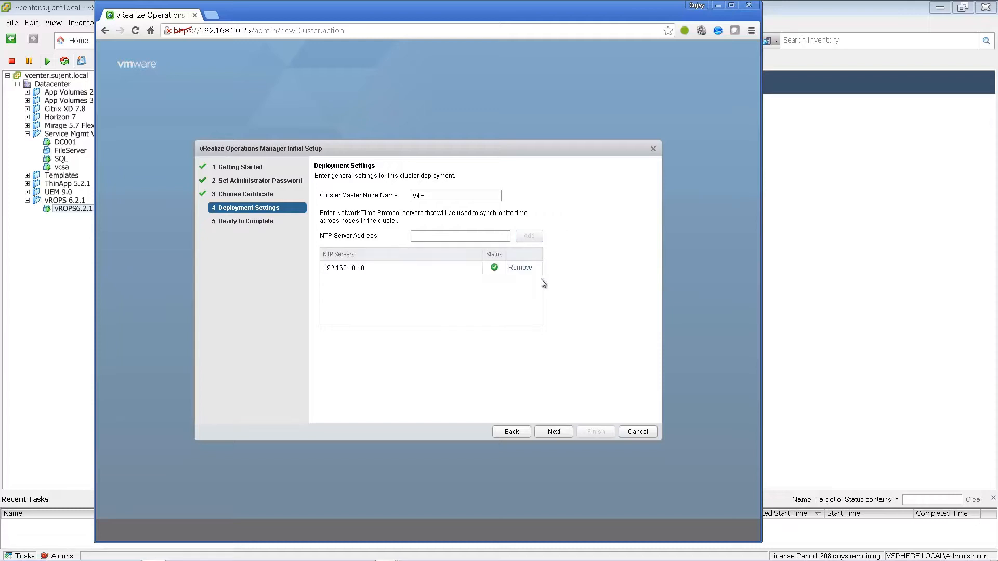
click(556, 431)
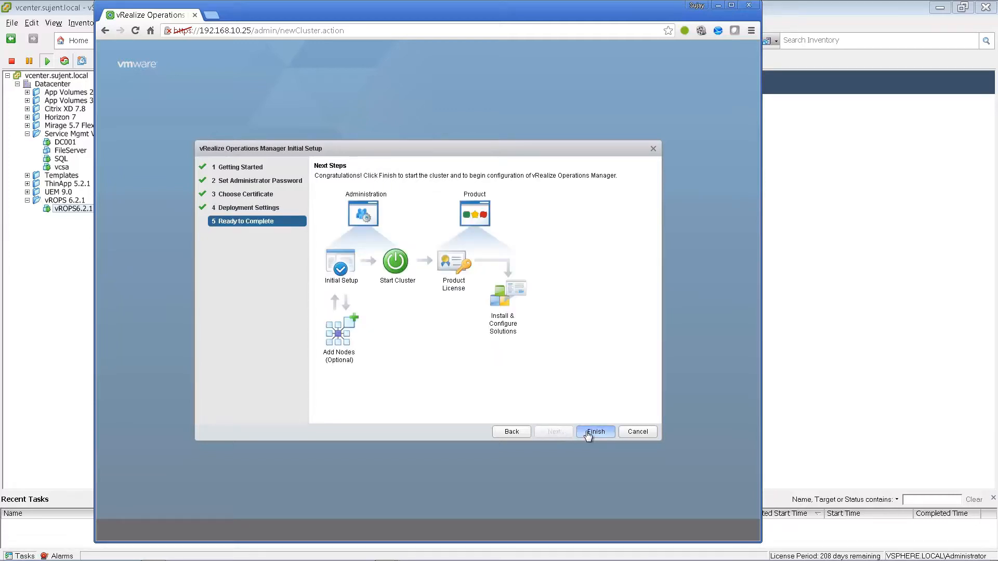
click(588, 431)
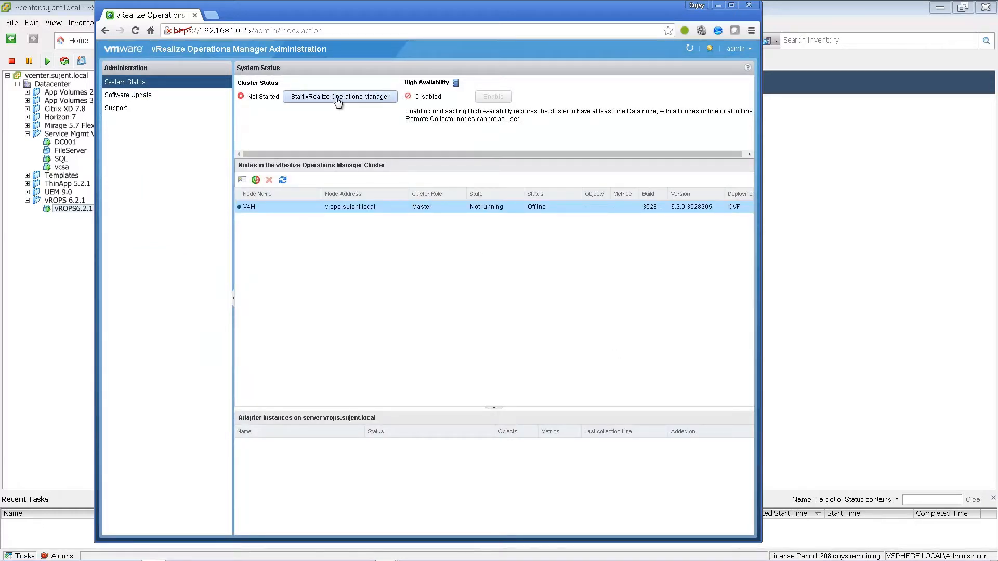
- Start vRealize Operations Manager for the first time and confirm the startup
click(337, 99)
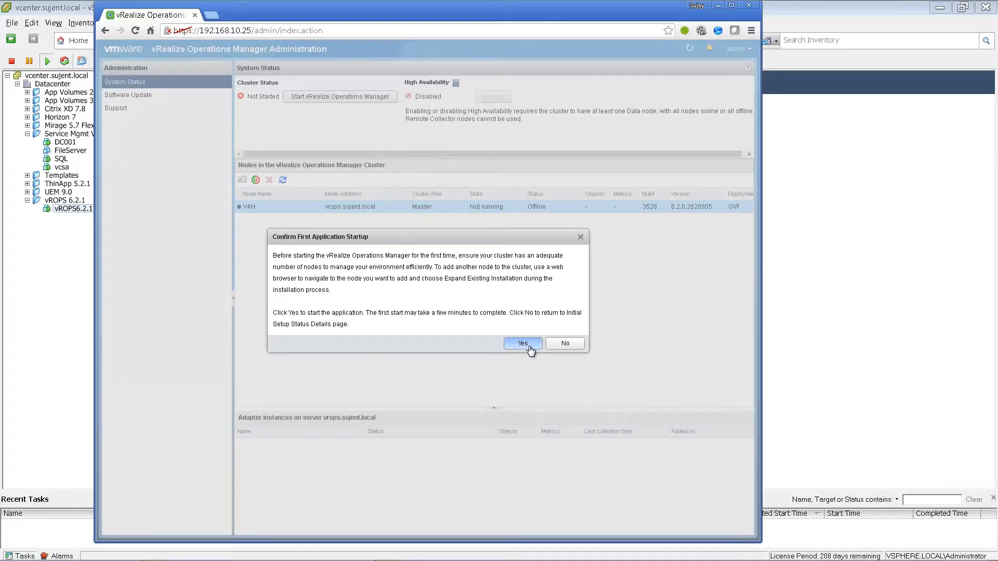
click(522, 343)
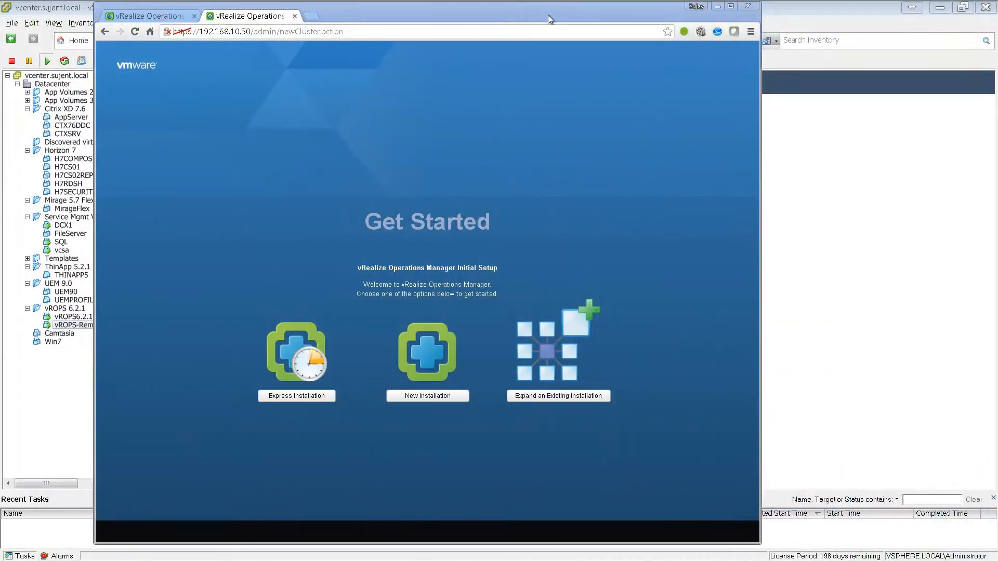
- Check the vROPS6.2.1 and vROPS-Remote virtual machine details in vSphere Client
click(86, 377)
click(78, 317)
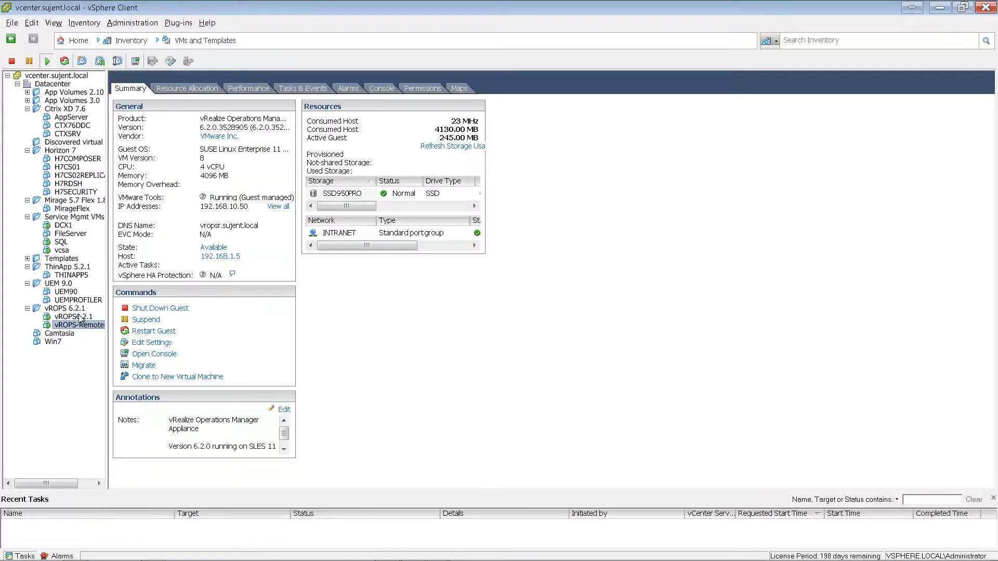
click(81, 325)
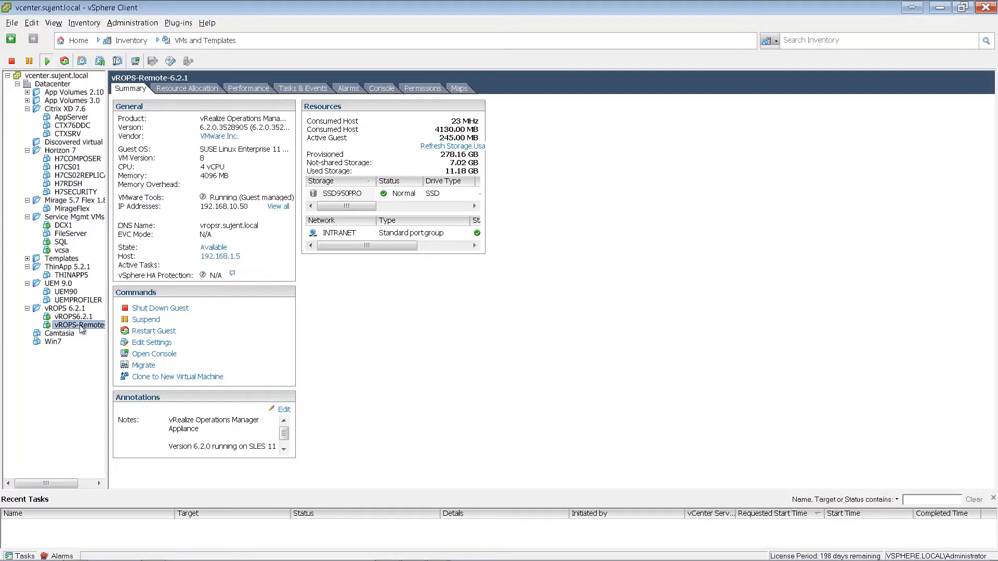
key(alt+Tab)
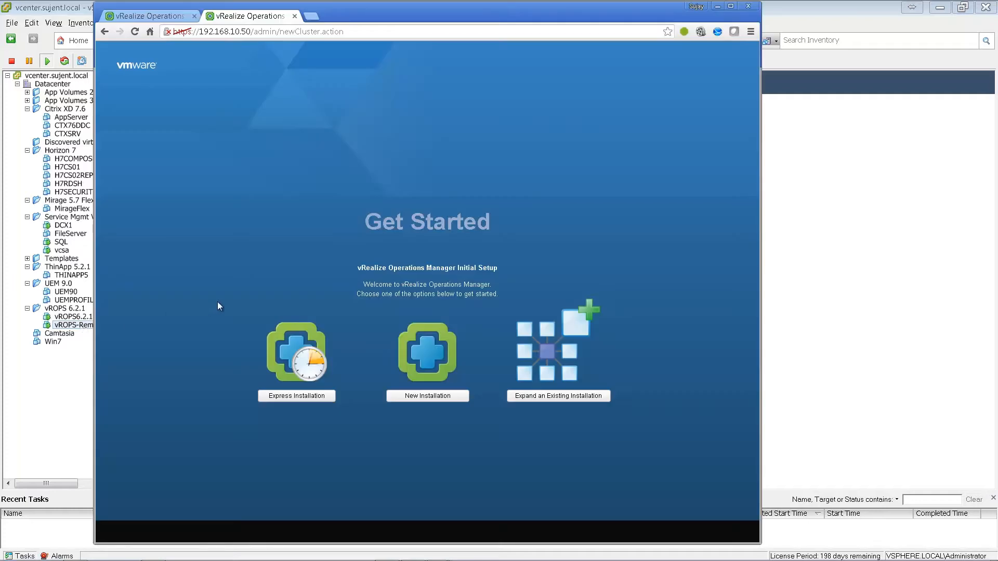
- Expand the existing installation, joining this appliance as remote collector node V4HRemote
click(564, 397)
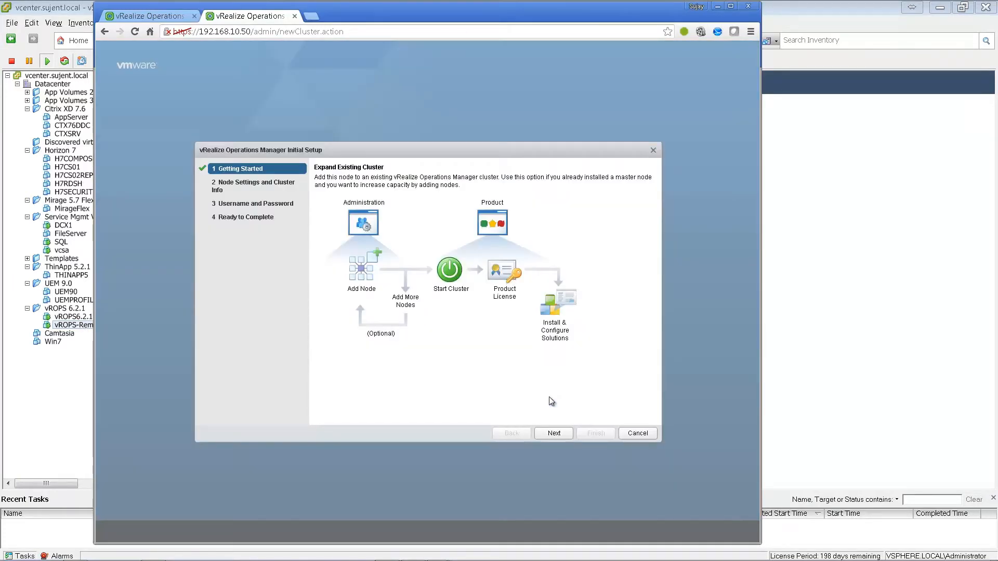
click(564, 434)
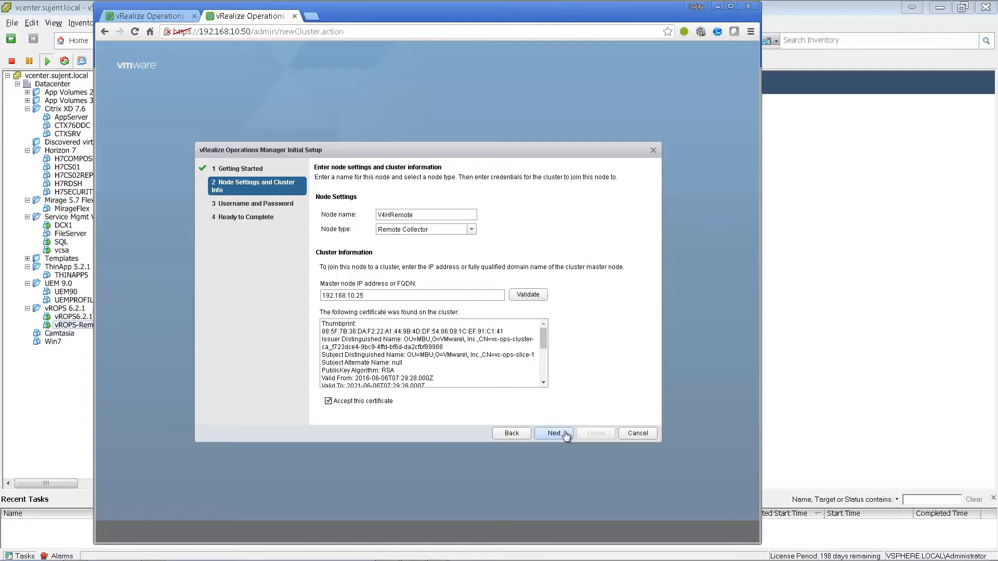
click(565, 434)
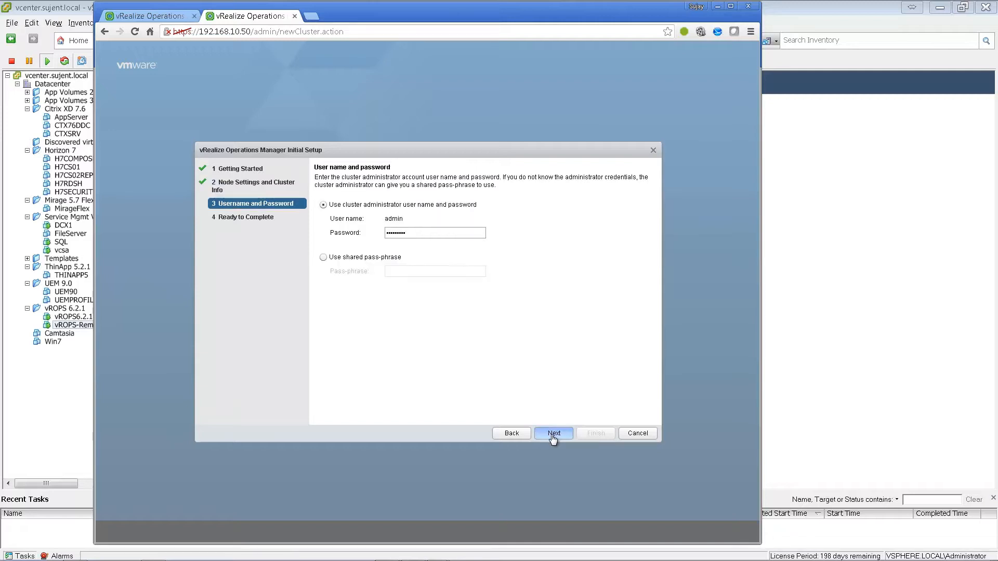
click(552, 433)
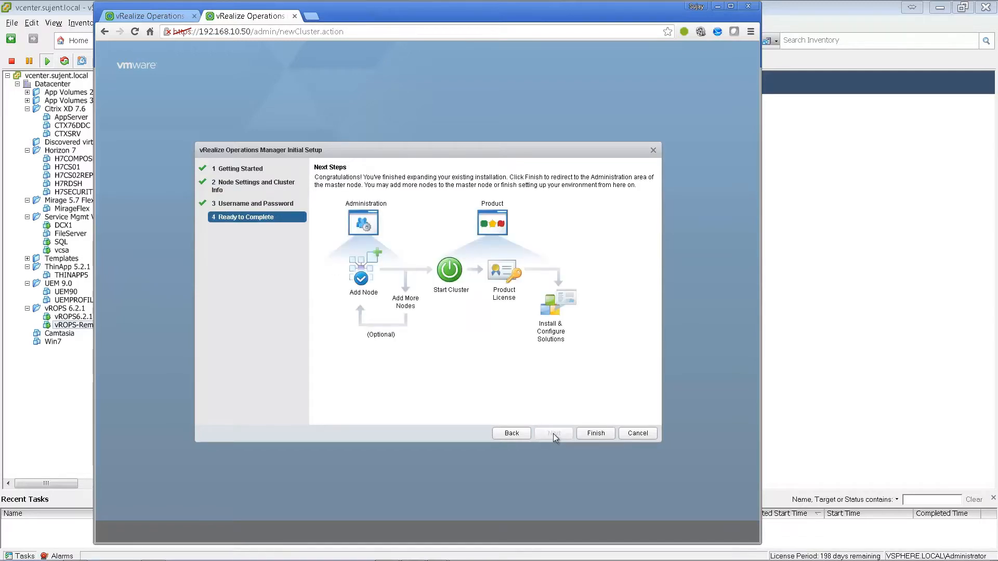
click(581, 437)
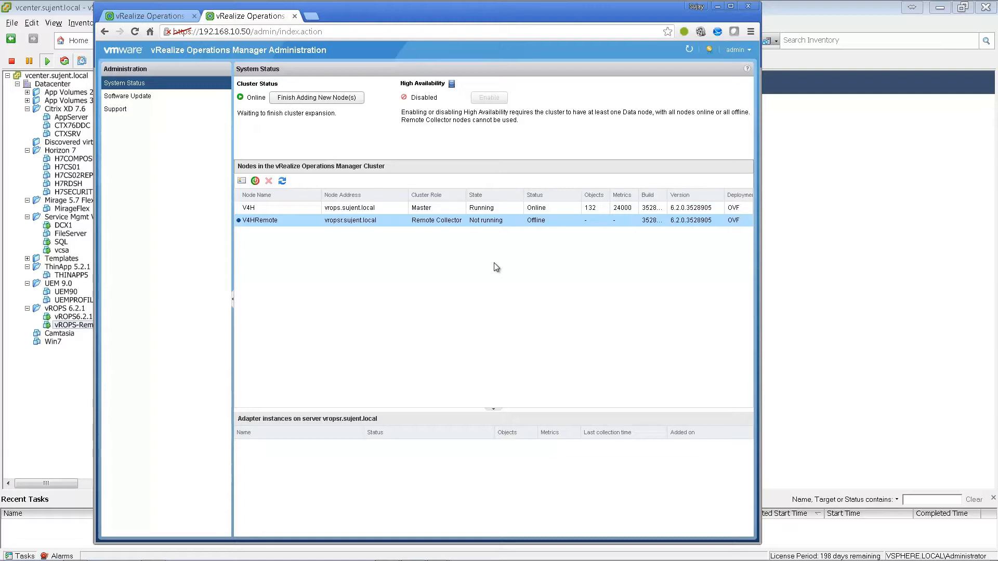
- Finish adding V4HRemote to the cluster and select it in the node list
click(323, 100)
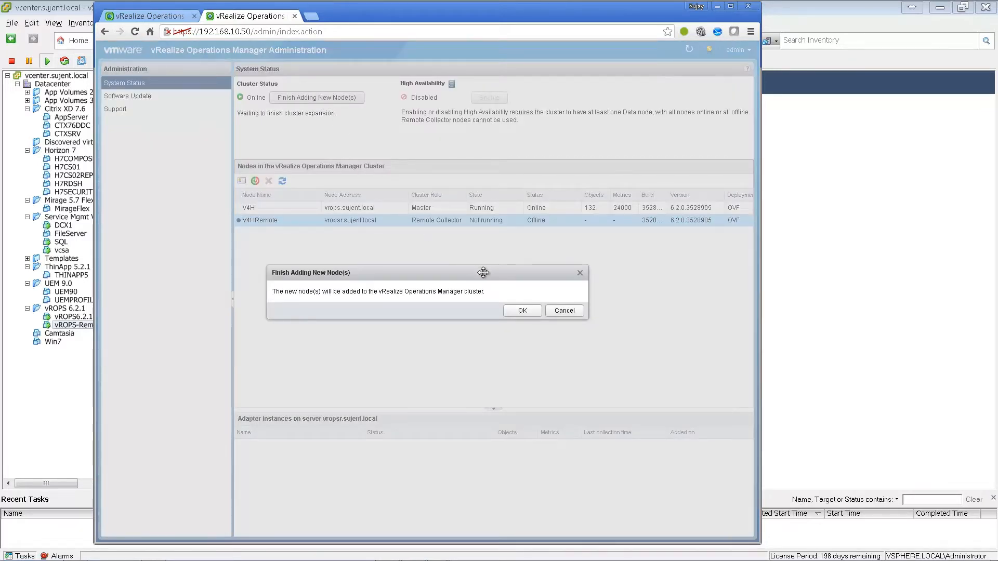
click(520, 312)
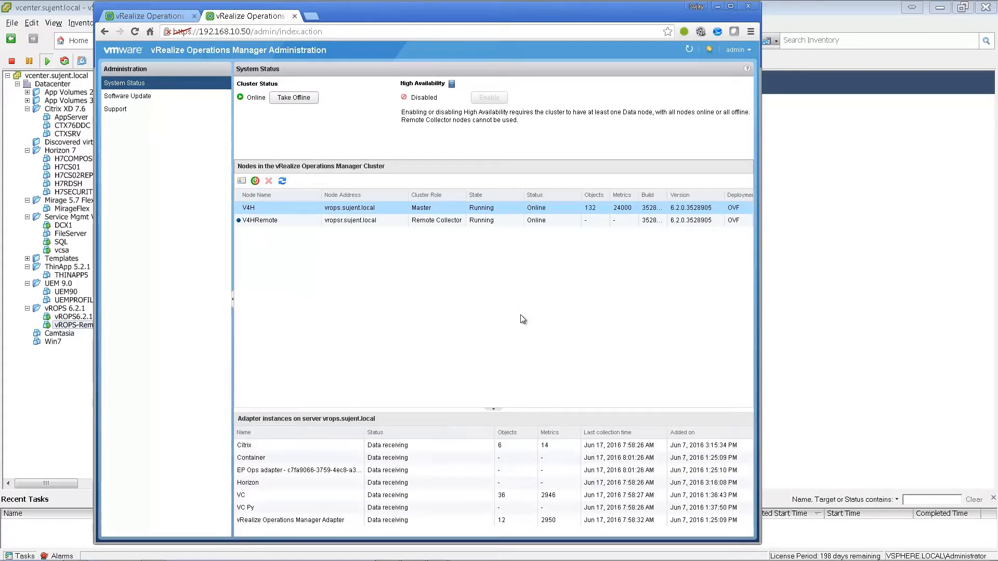
key(Down)
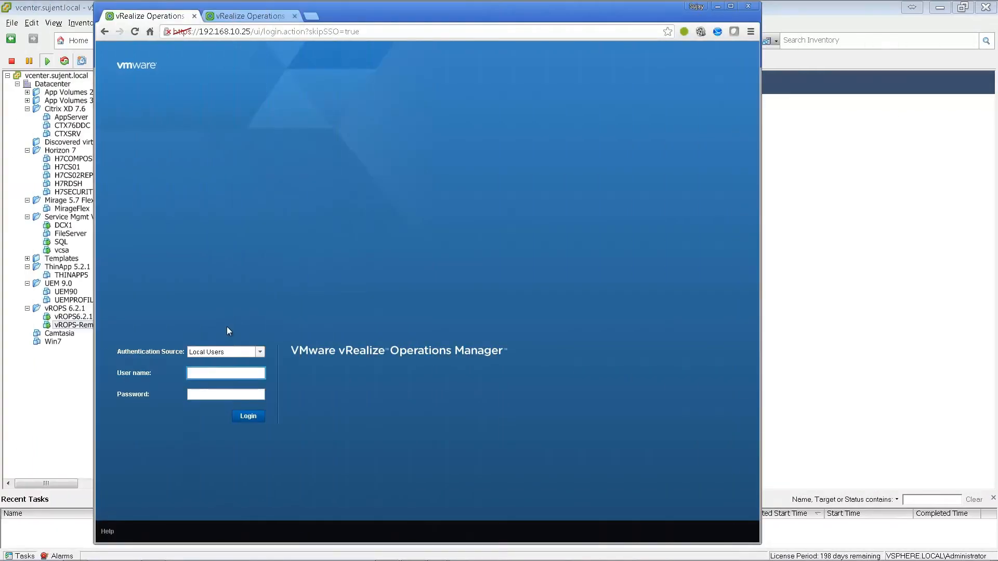
- Log in as admin with the account password and open Administration > Collector Groups
text(admin)
key(Tab)
text(VMware1!)
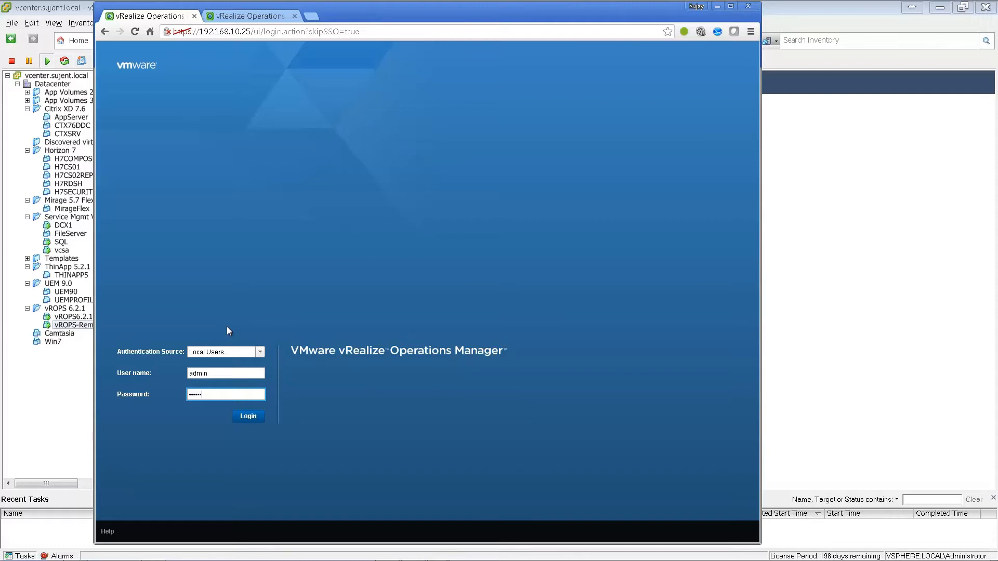
key(Return)
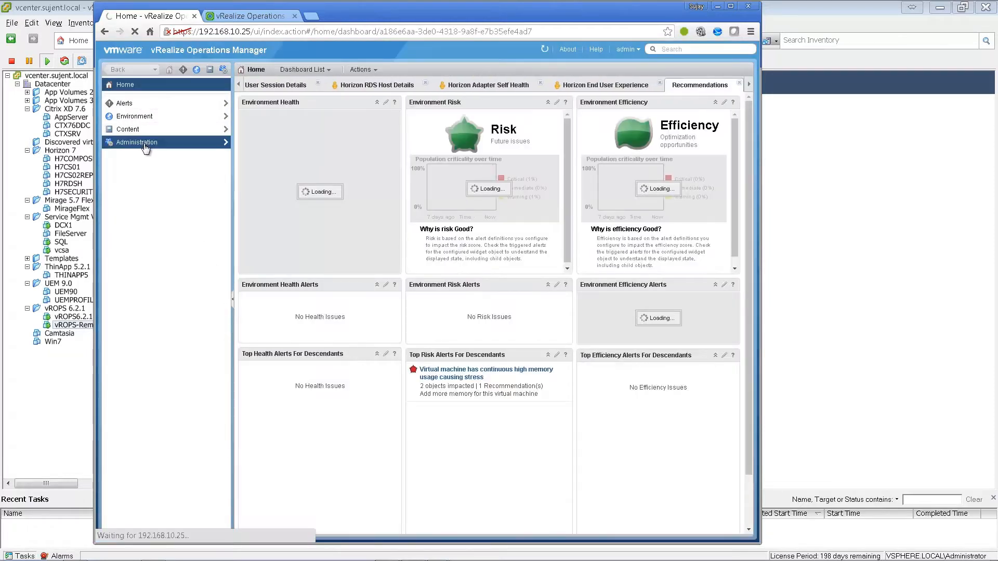
click(144, 146)
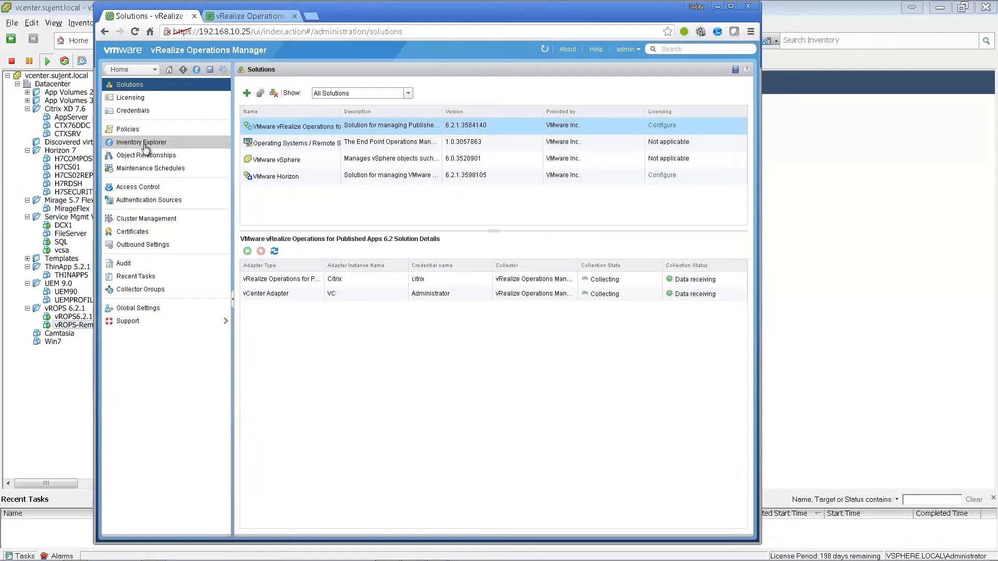
click(148, 291)
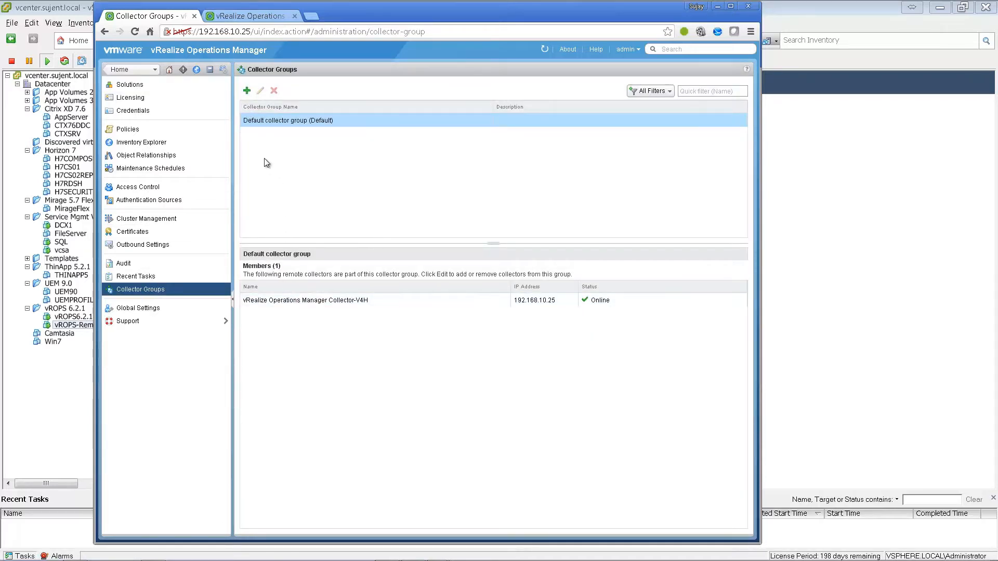
- Create collector group RemoteCollector, with its name as description, containing the 192.168.10.50 collector
click(247, 91)
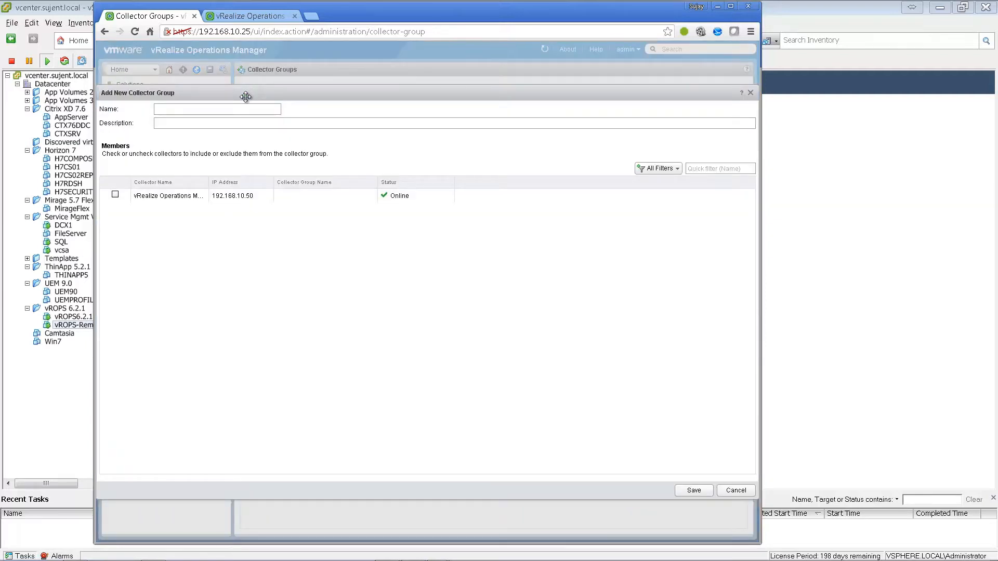
click(214, 106)
text(RemoteCollector)
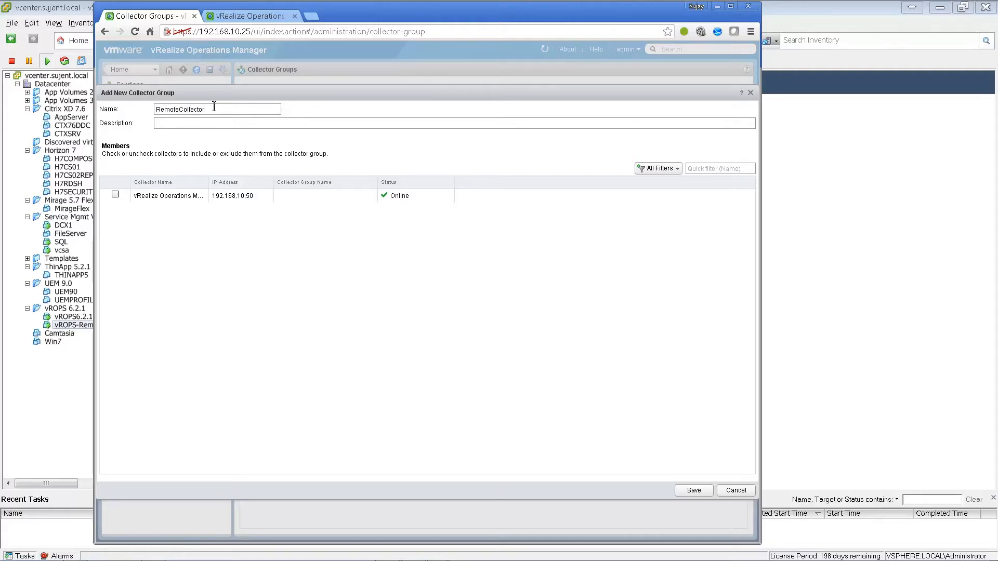
key(ctrl+a)
key(ctrl+c)
key(Tab)
key(ctrl+v)
click(114, 194)
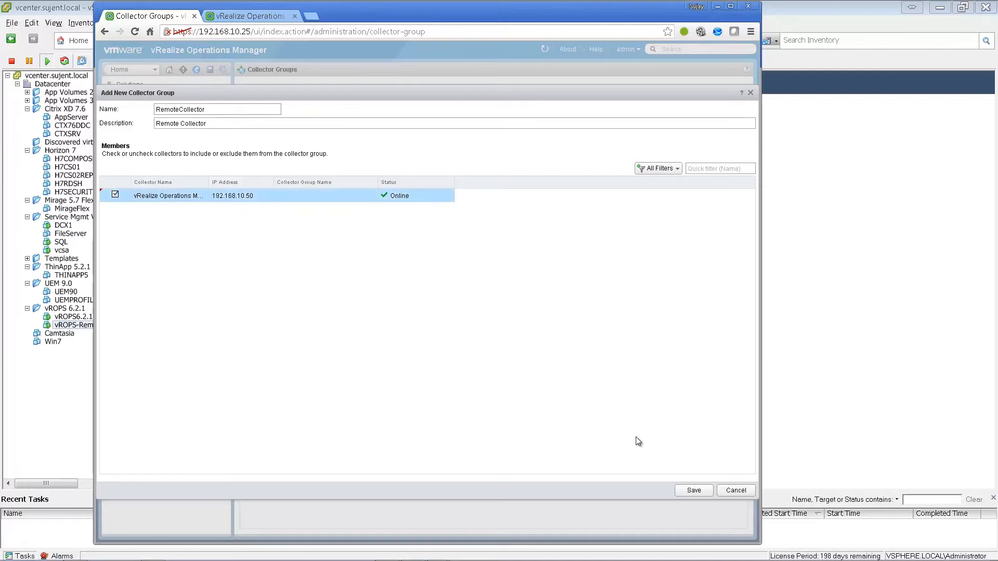
click(696, 490)
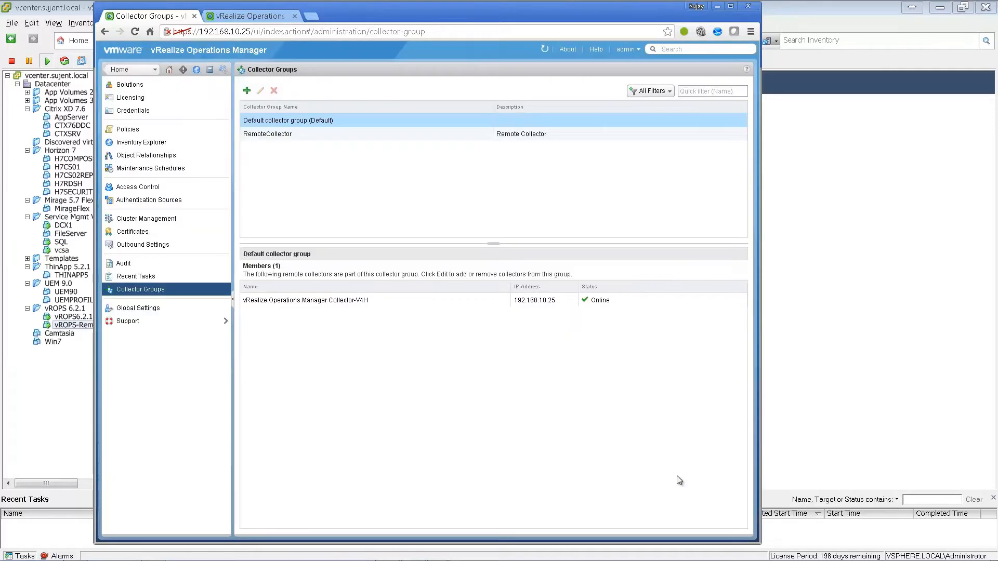
- Review the members of the RemoteCollector and default collector groups
click(271, 136)
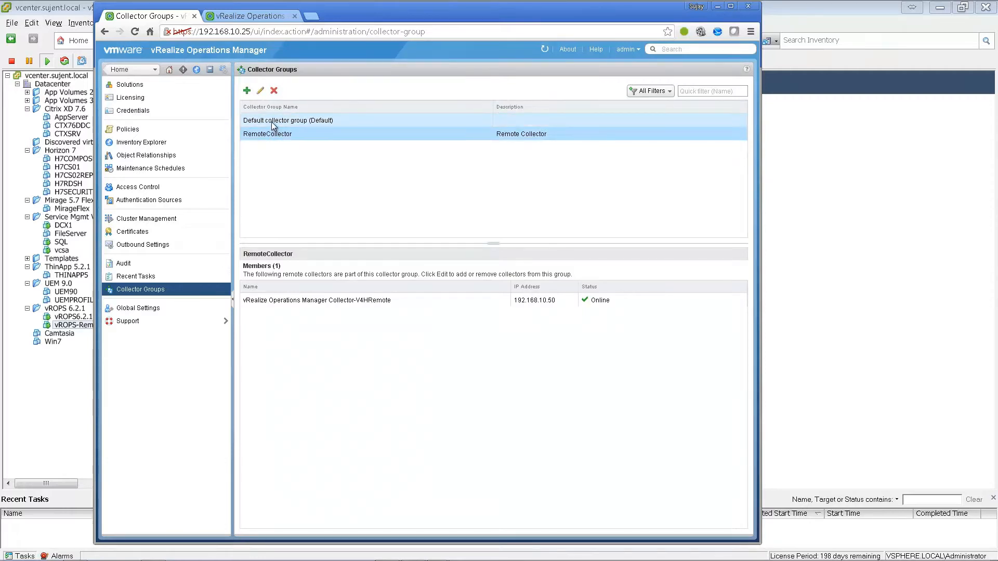
click(272, 123)
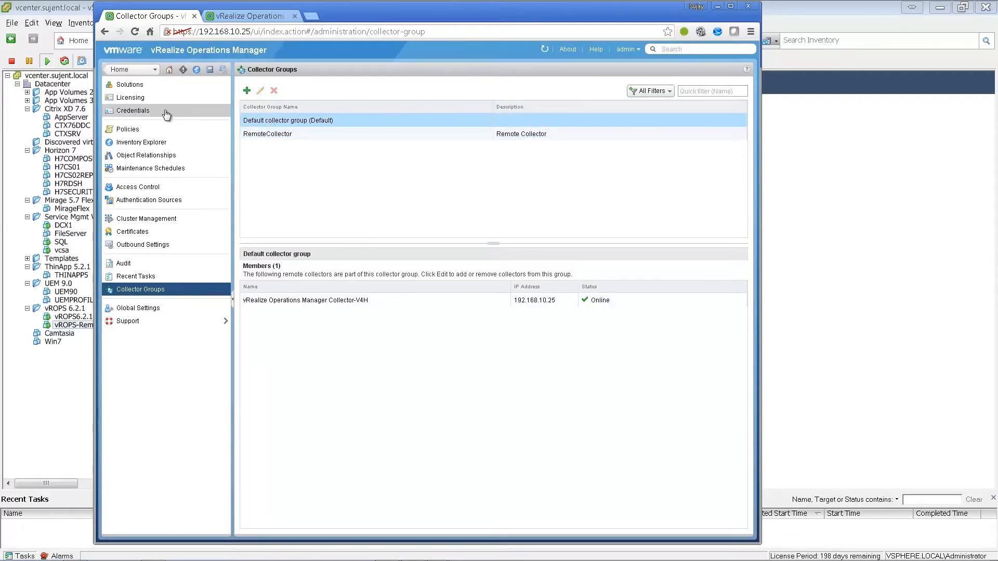
click(154, 94)
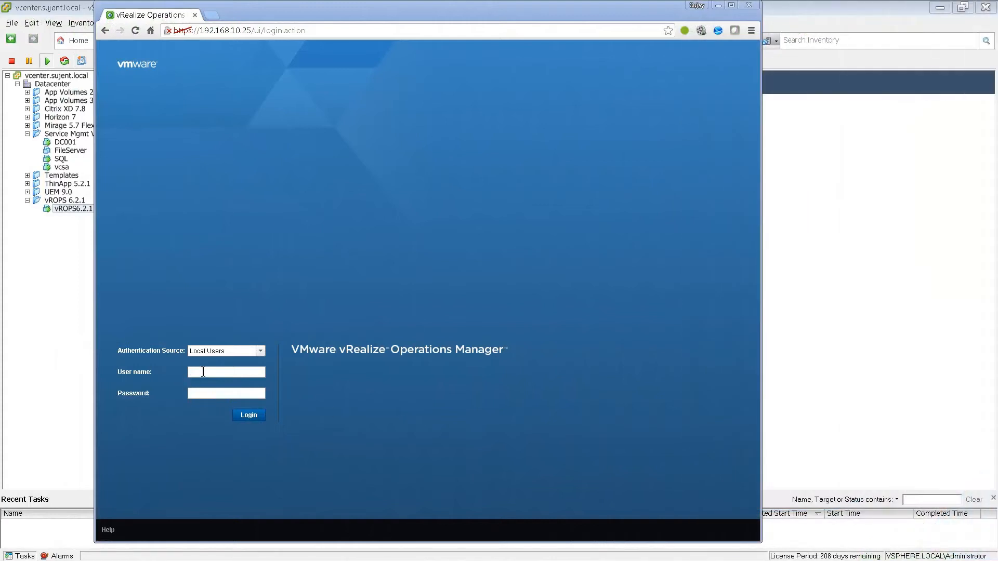
- Log in to vRealize Operations Manager as admin with the account password
click(203, 372)
text(admin)
key(Tab)
text(VMwar••••)
key(Return)
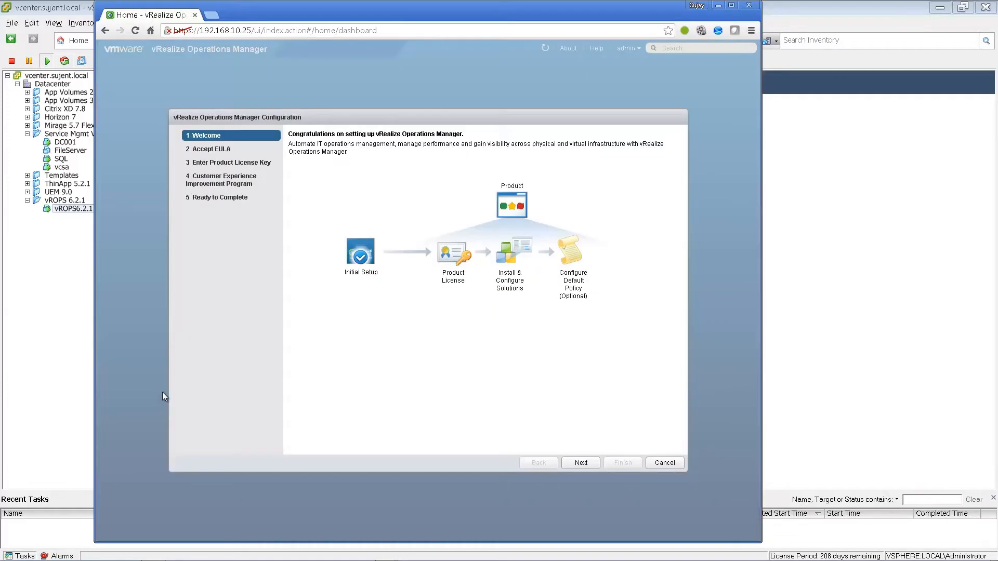
- Accept the EULA, then paste and validate the product license key
click(591, 463)
click(291, 429)
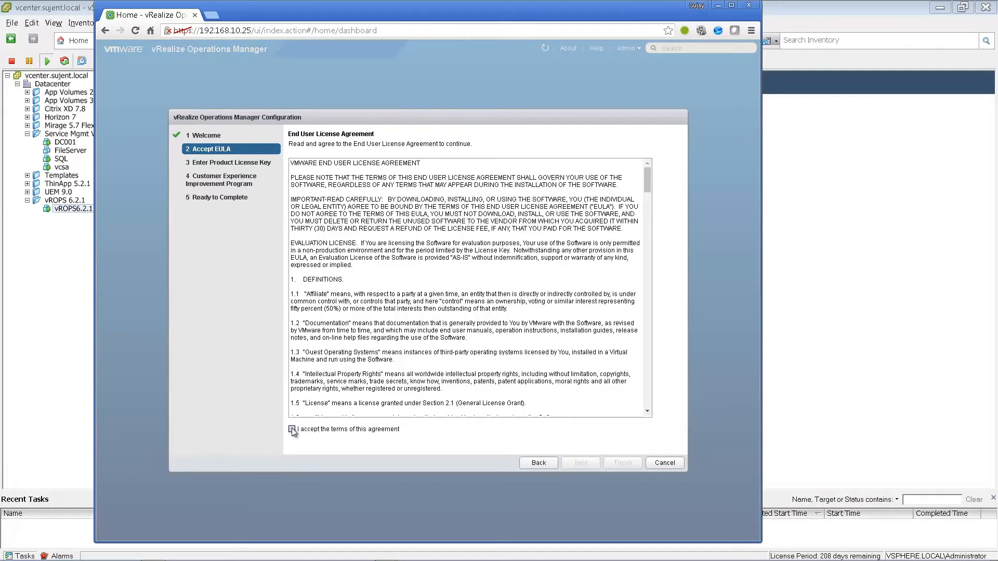
click(580, 463)
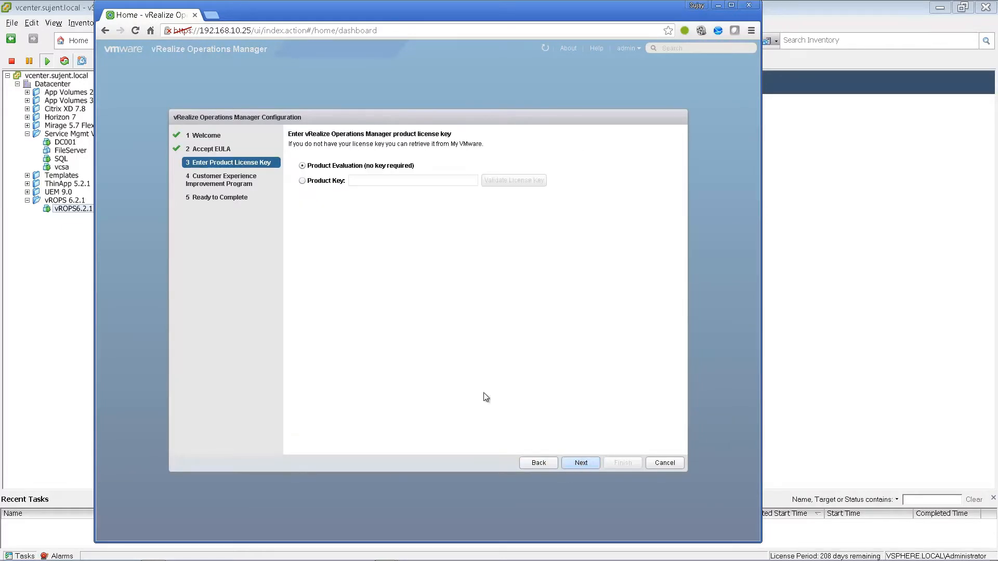
click(302, 181)
click(378, 182)
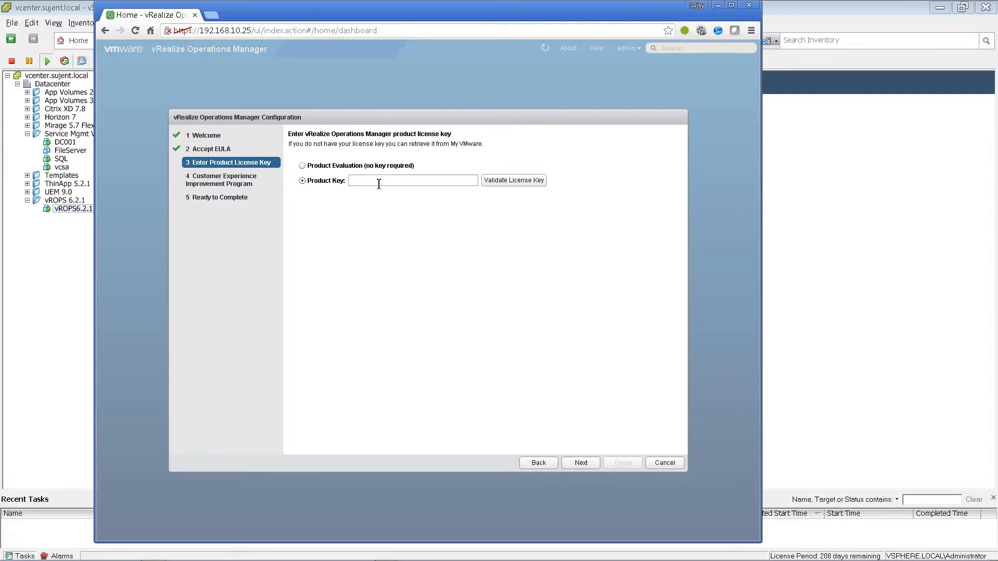
key(ctrl+v)
click(509, 182)
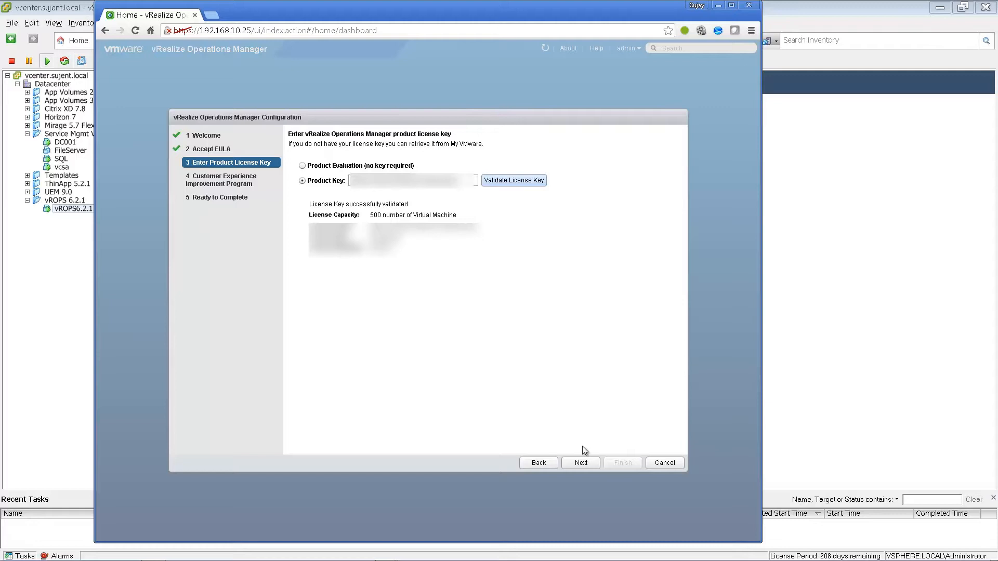
- Keep the customer experience program enabled and finish the initial configuration wizard
click(582, 463)
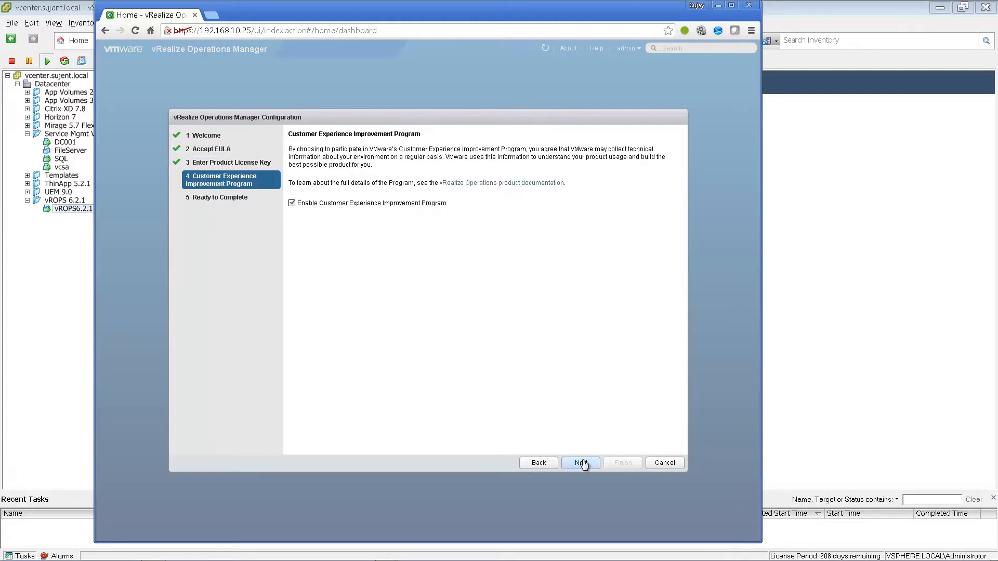
click(581, 463)
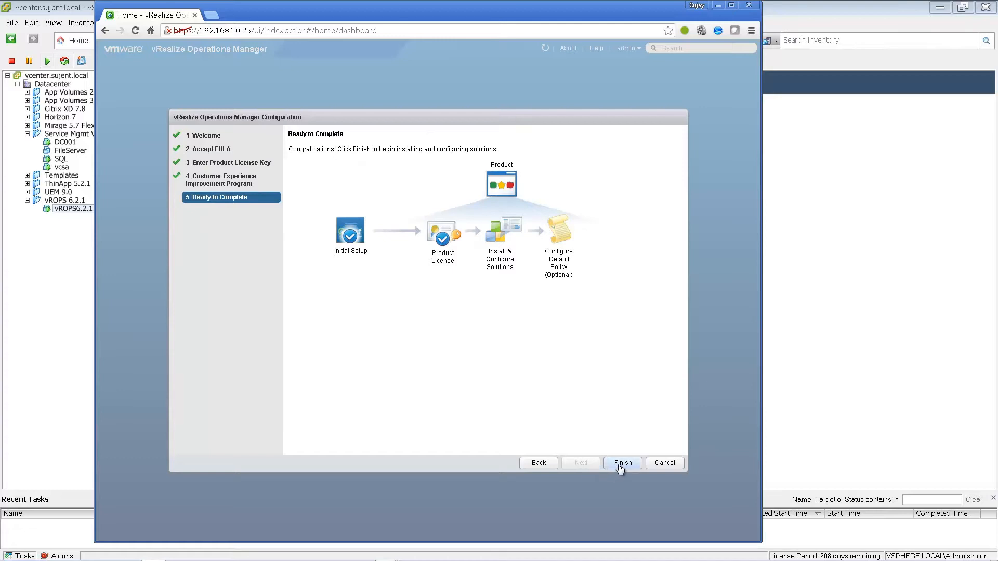
click(619, 462)
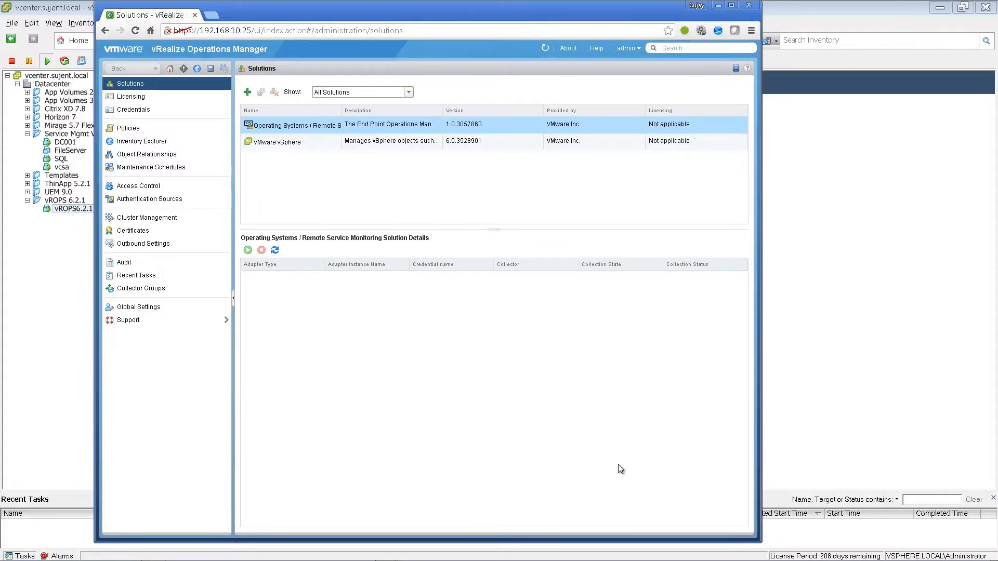
- Configure the VMware vSphere solution with adapter instance name VC and vCenter Server 192.168.10.15
click(292, 143)
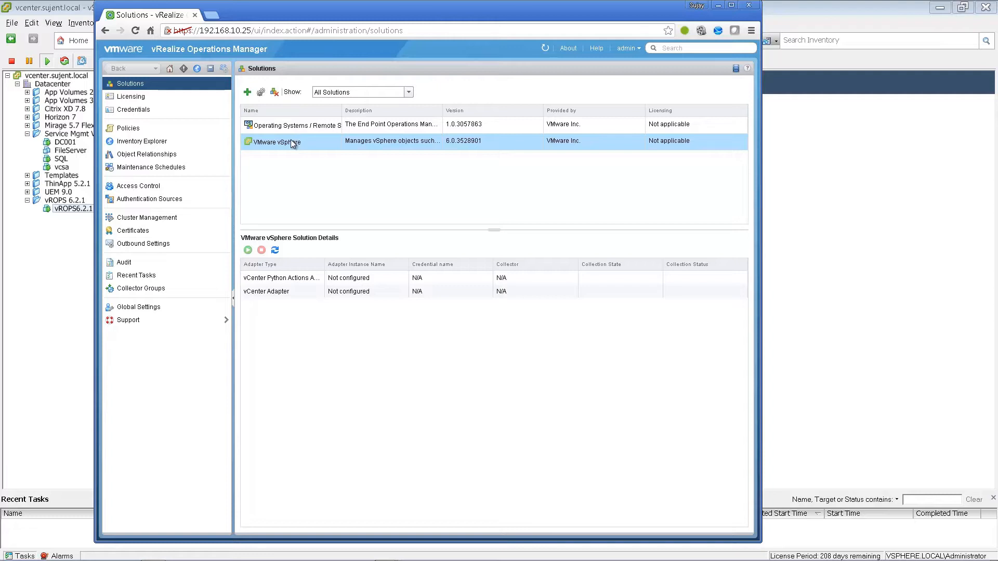
click(261, 92)
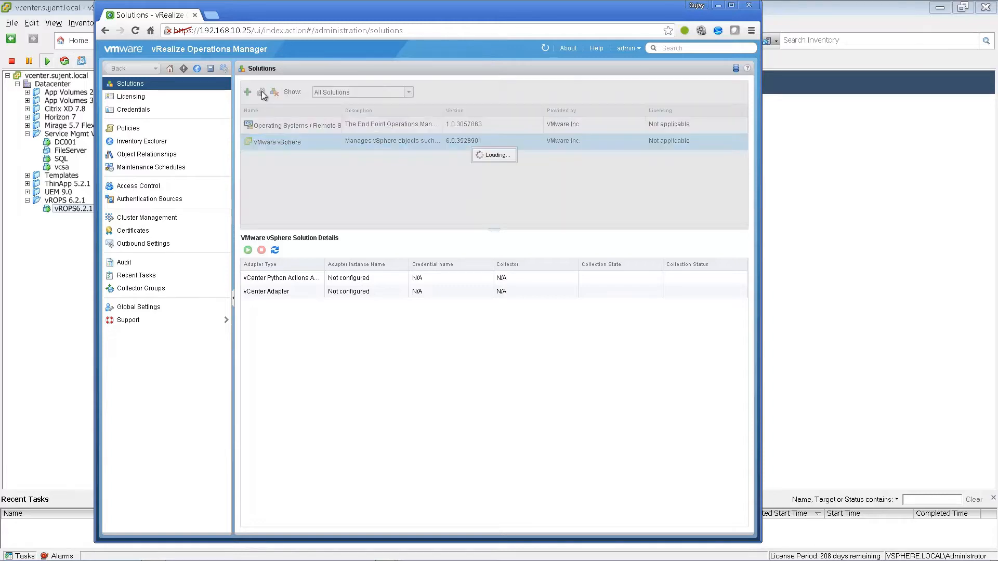
text(VC)
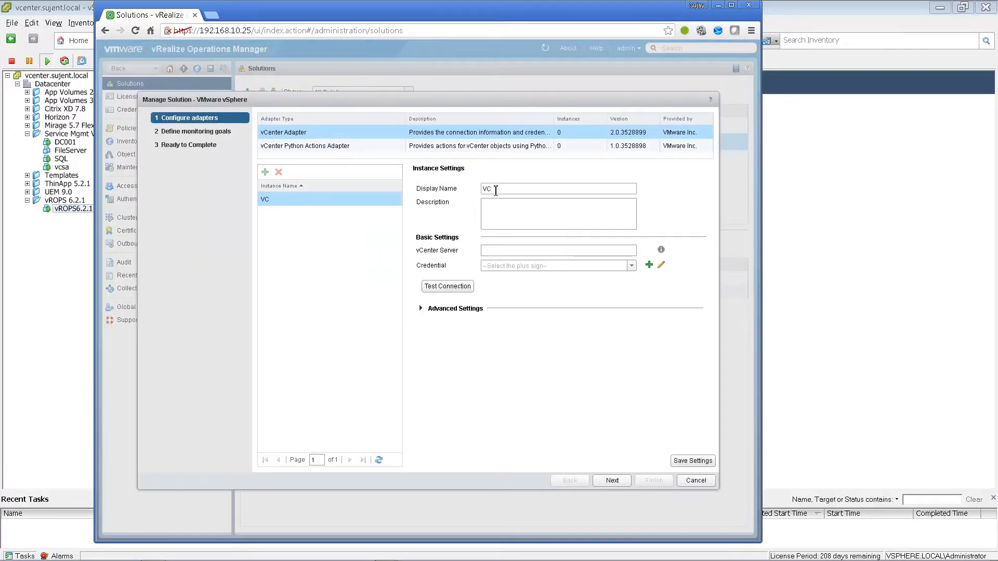
click(509, 251)
text(192.168.10.15)
- Add a new credential named Administrator using the vSphere administrator account
click(649, 265)
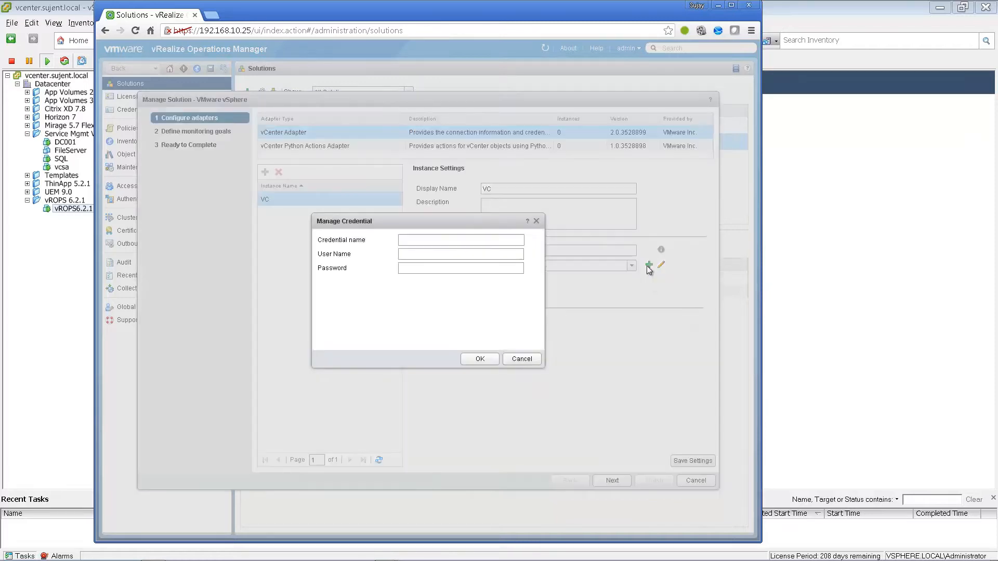
click(486, 240)
text(Administrator)
key(Tab)
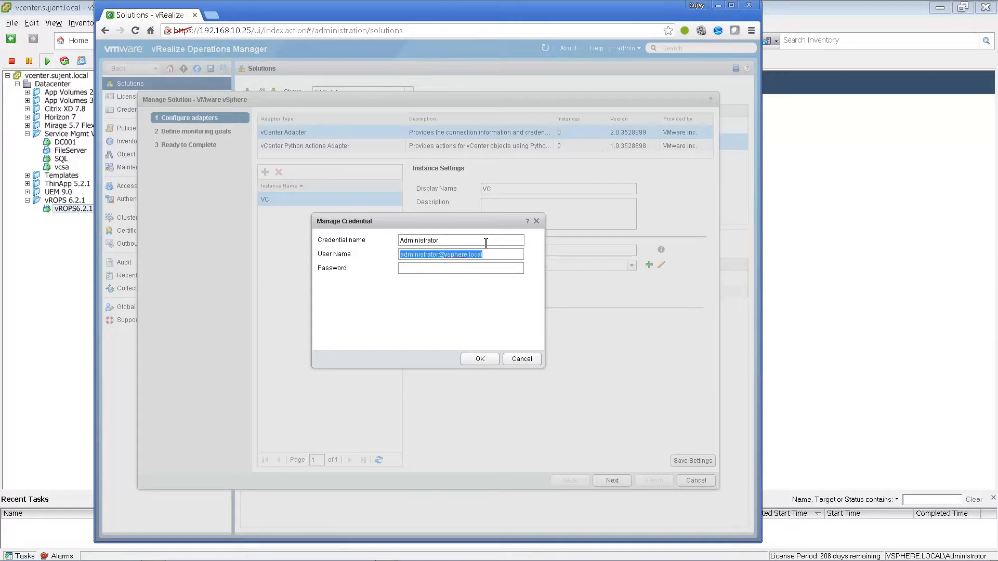
click(479, 358)
- Test the vCenter connection, trust its certificate, and save the VC adapter settings
click(422, 308)
click(437, 292)
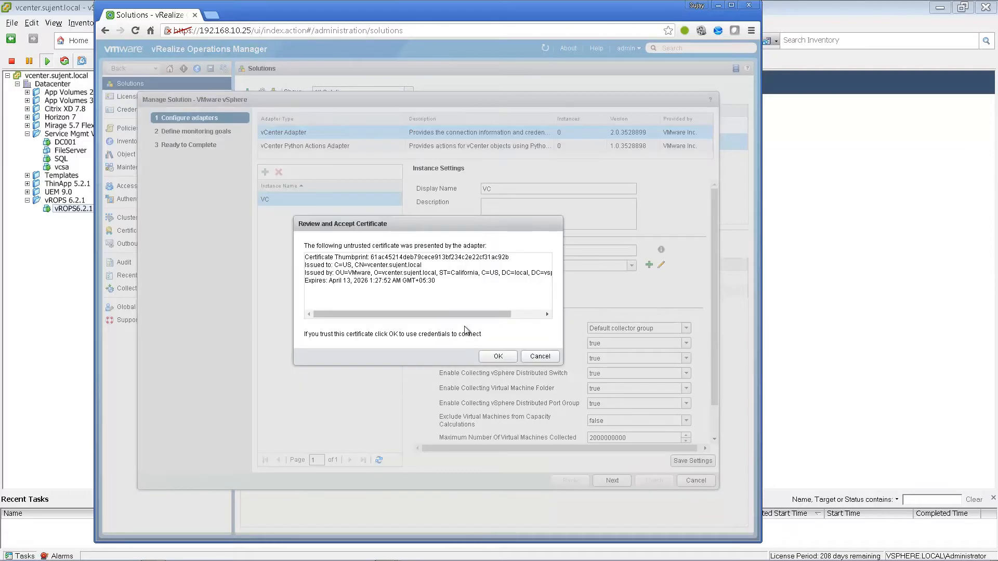
click(497, 357)
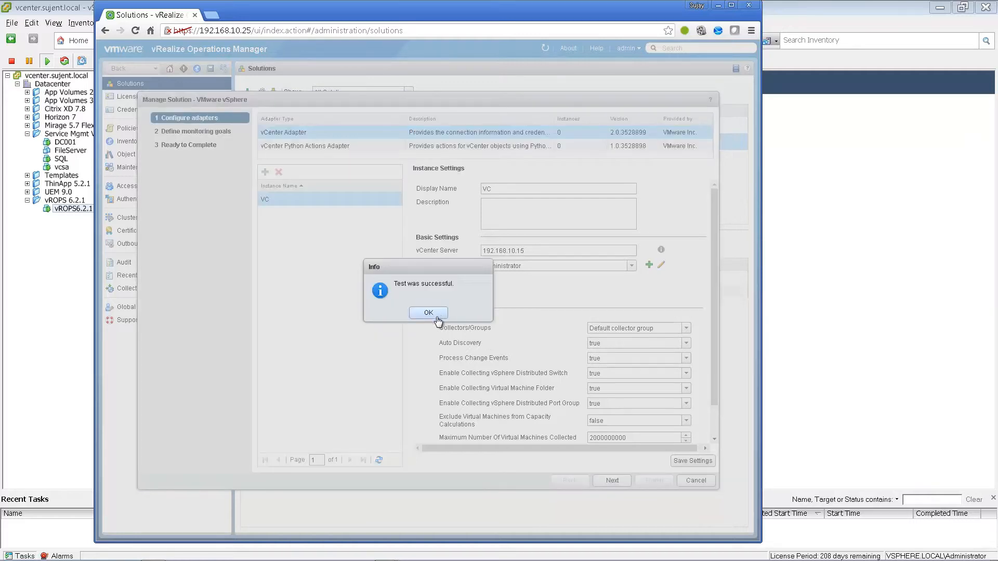
click(430, 313)
click(687, 459)
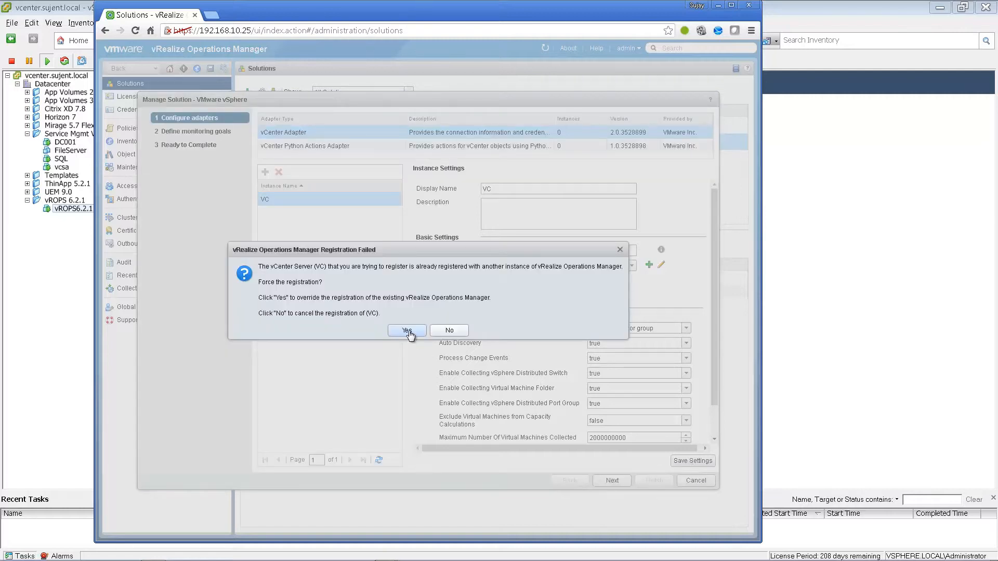
click(408, 332)
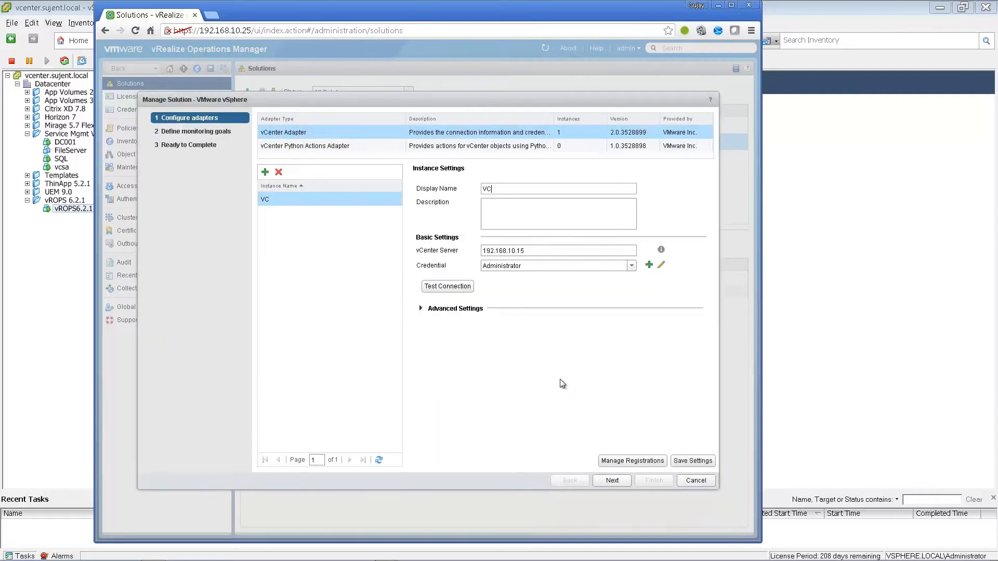
- Accept the default monitoring goals and finish the vSphere solution configuration
click(625, 485)
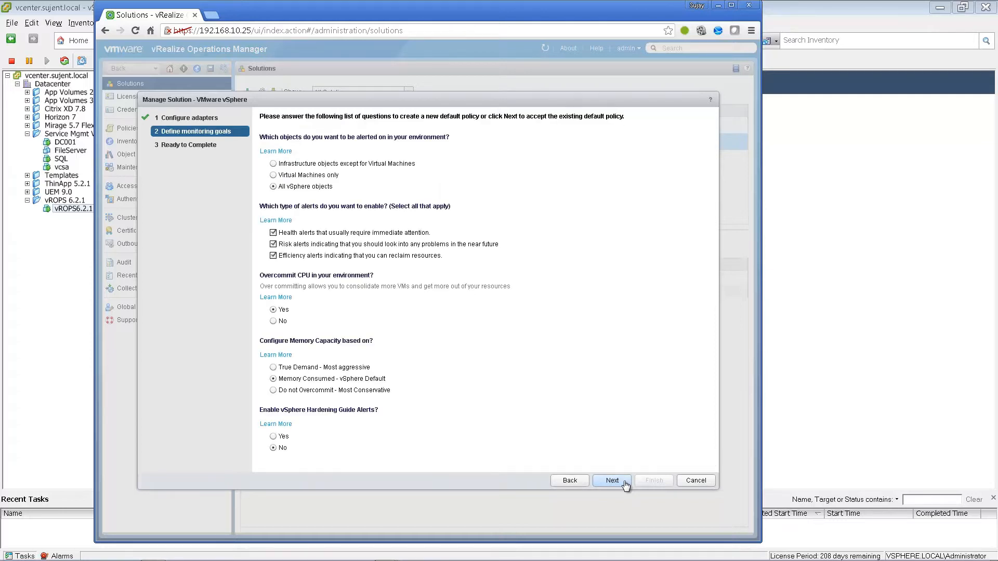
click(624, 483)
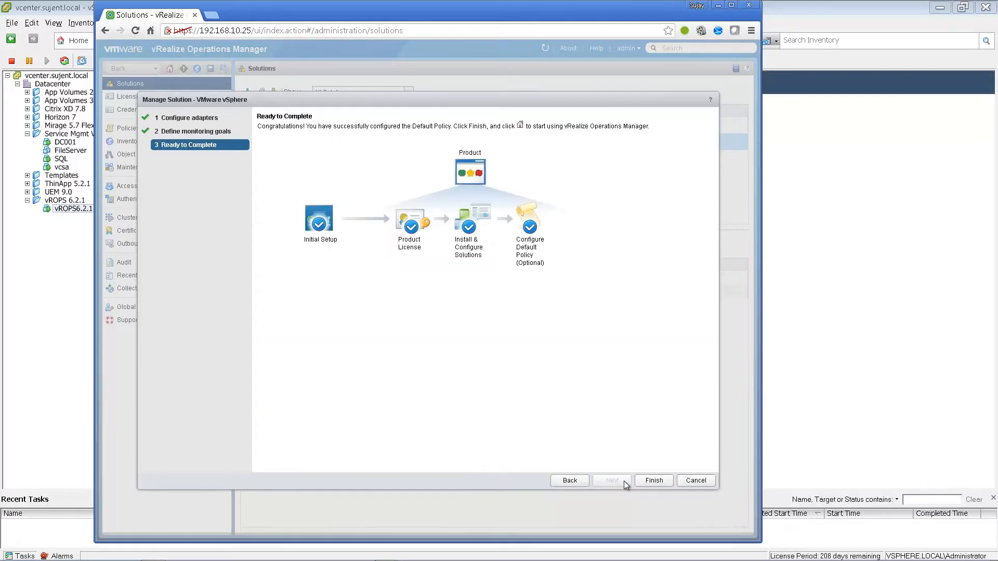
click(652, 480)
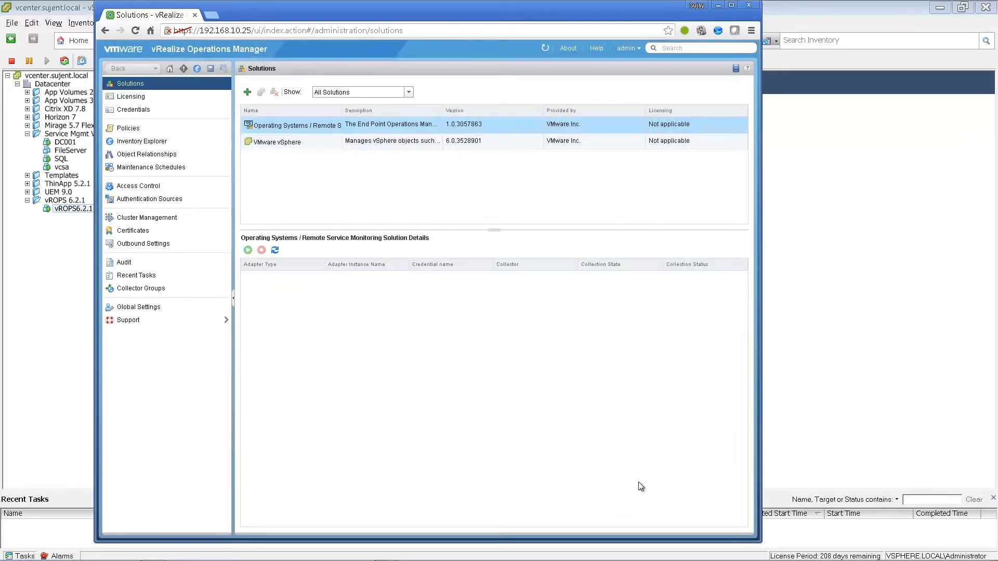
click(291, 142)
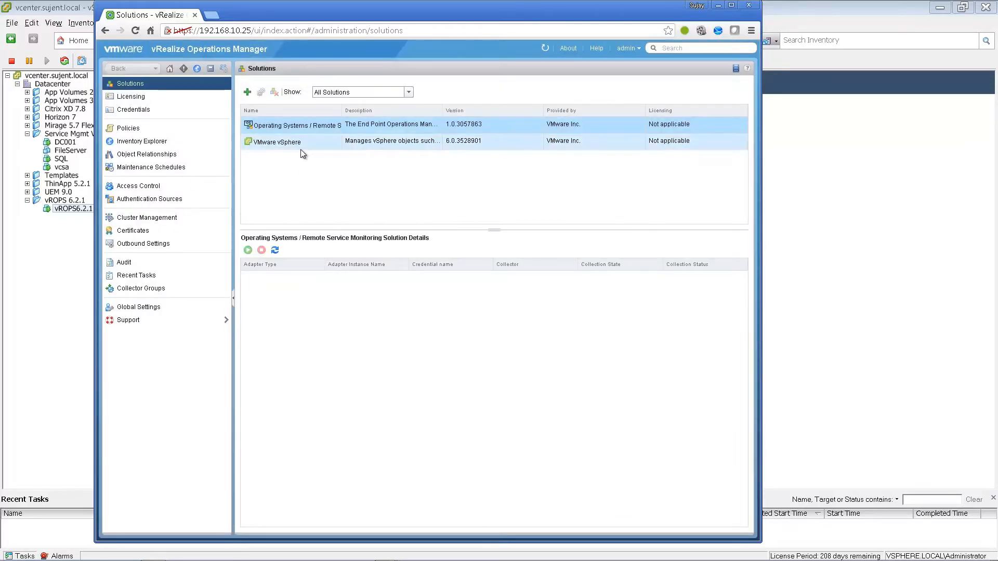
- Set up a vCenter Python Actions Adapter instance named VC Py for 192.168.10.15
click(261, 92)
click(272, 178)
click(427, 221)
text(VC Py)
click(457, 282)
text(192.168.10.15)
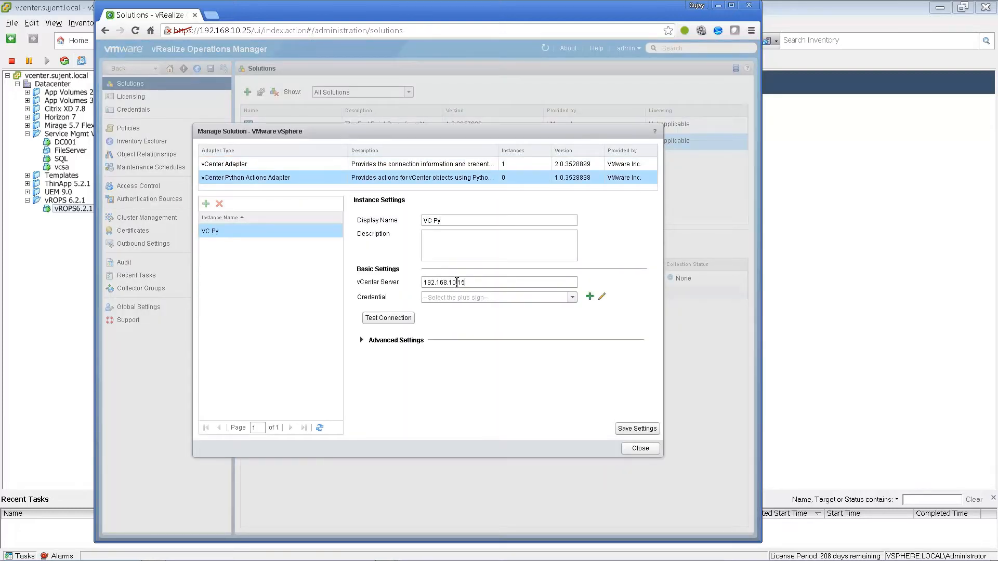
- Add an Administrator credential with the vSphere administrator account and its password
click(589, 296)
click(470, 241)
text(Administrator)
key(Tab)
key(Tab)
text(VMware1!)
click(480, 358)
- Test the connection, save the VC Py instance, and check its collection status
click(389, 318)
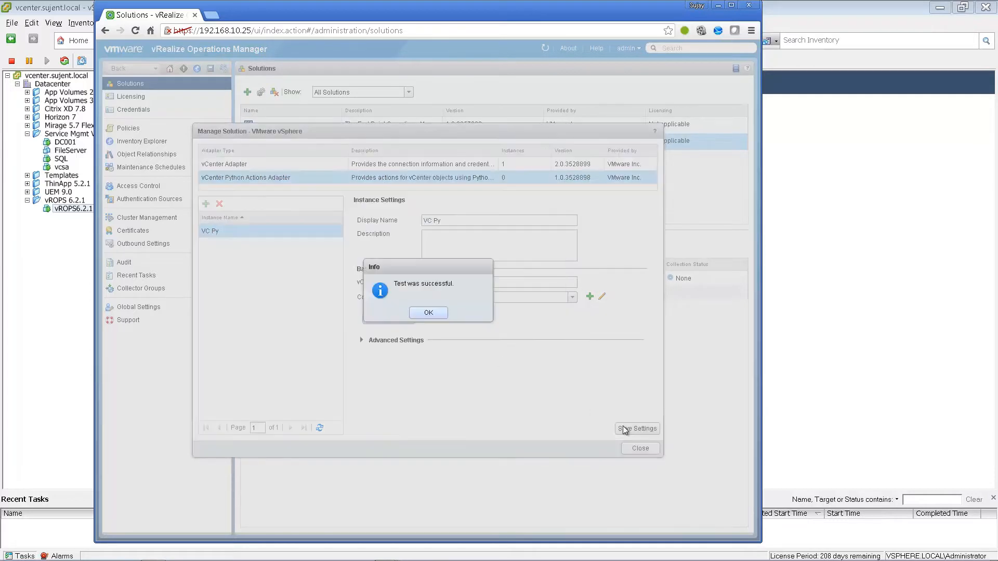
click(634, 428)
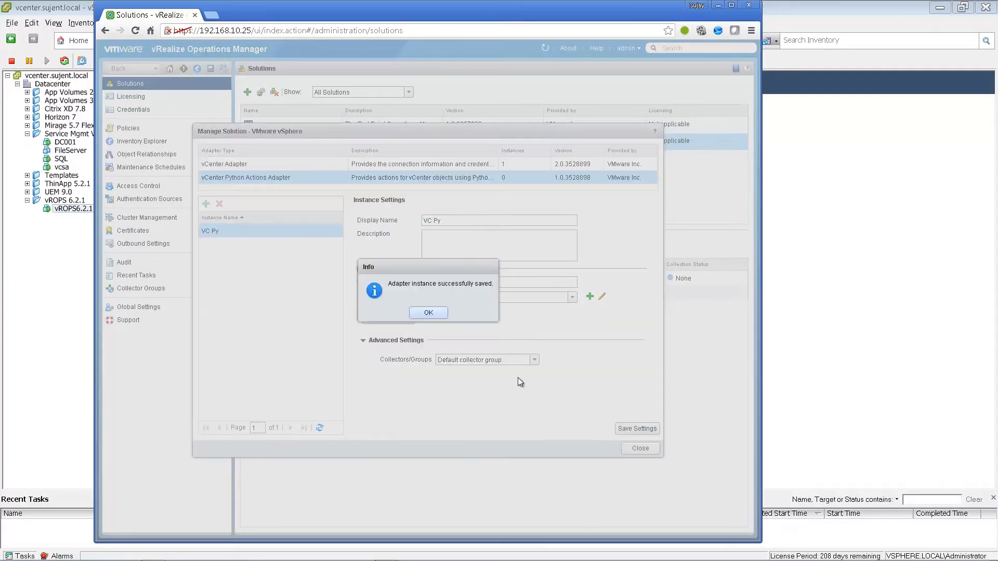
click(428, 313)
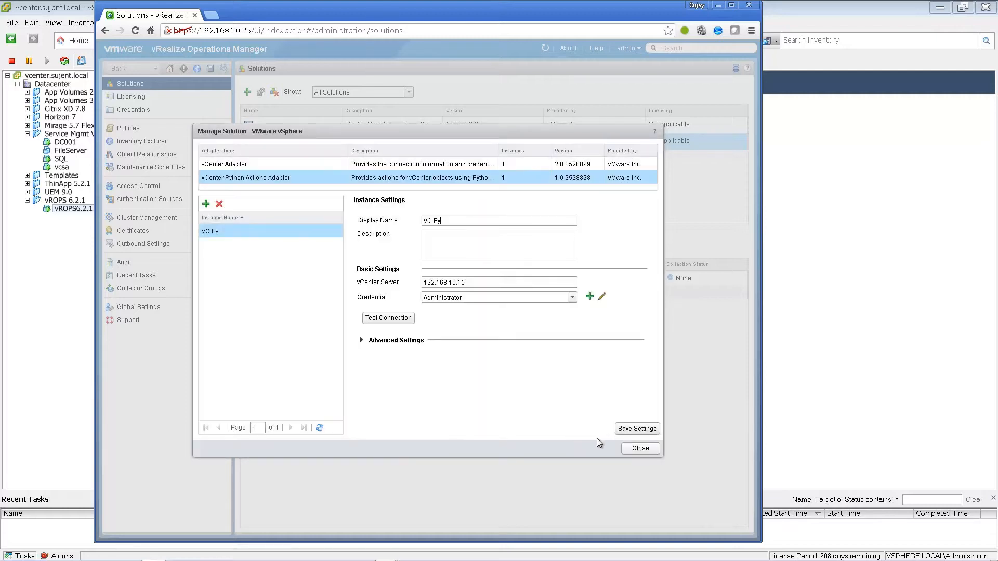
click(639, 449)
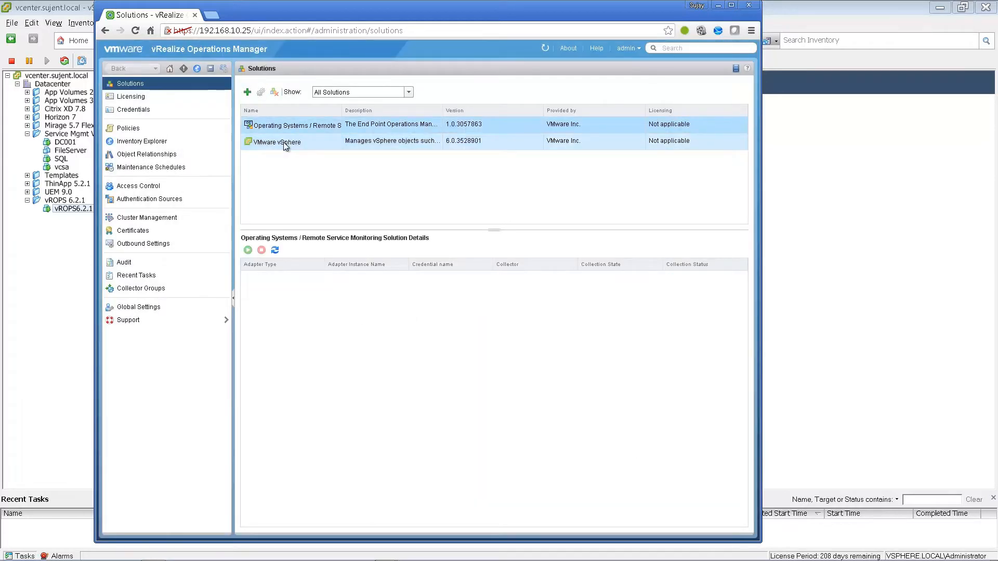
click(284, 145)
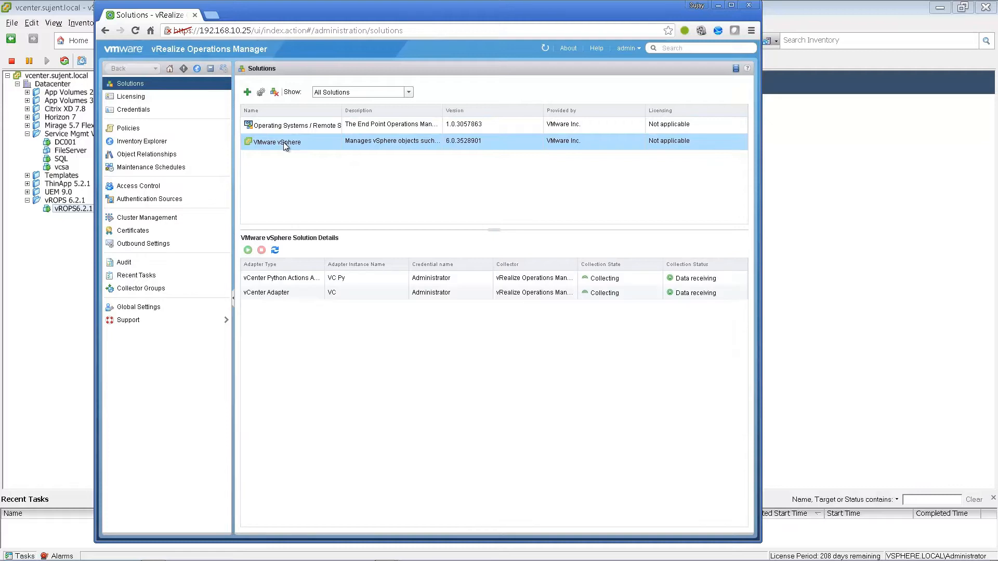
click(297, 281)
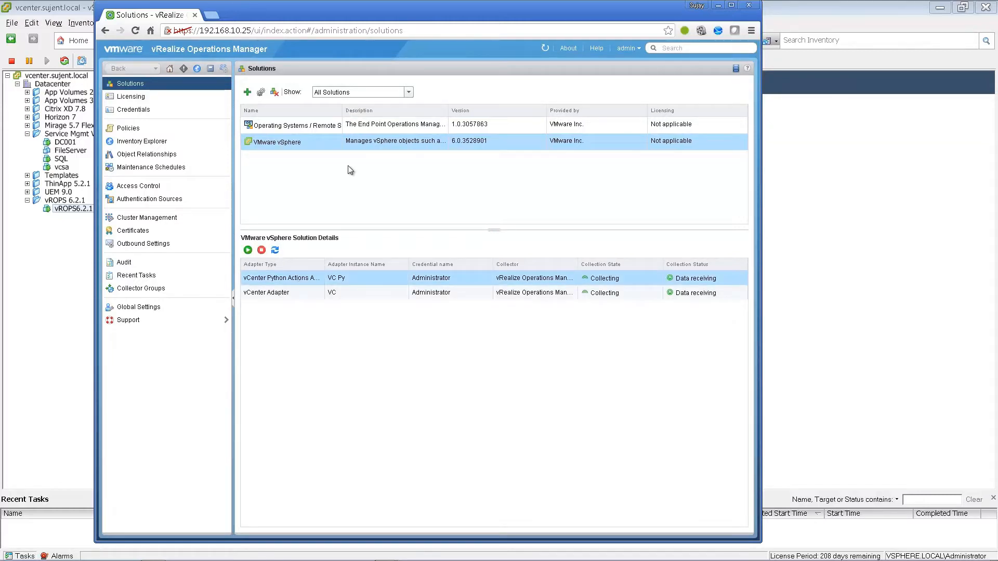
click(171, 69)
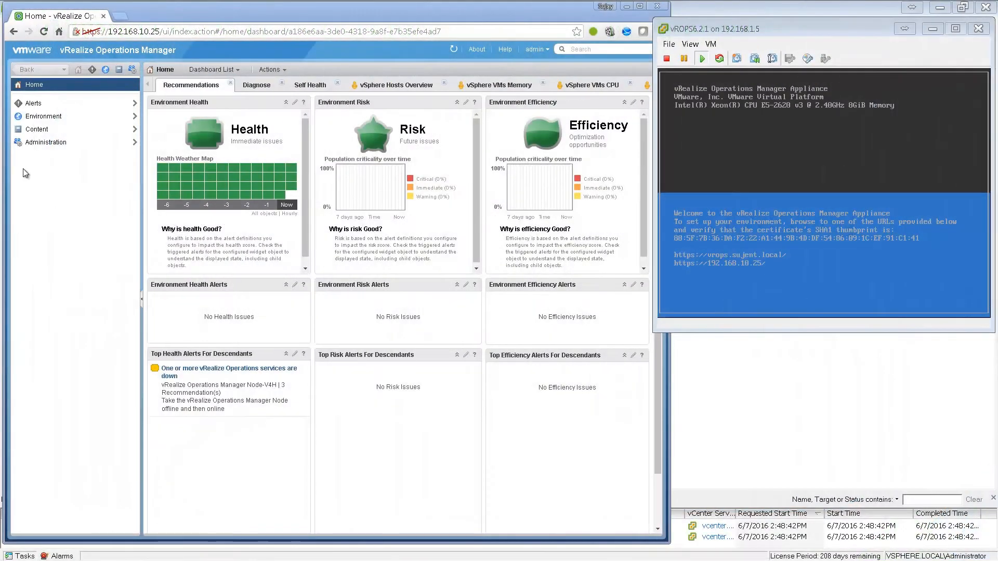
click(40, 150)
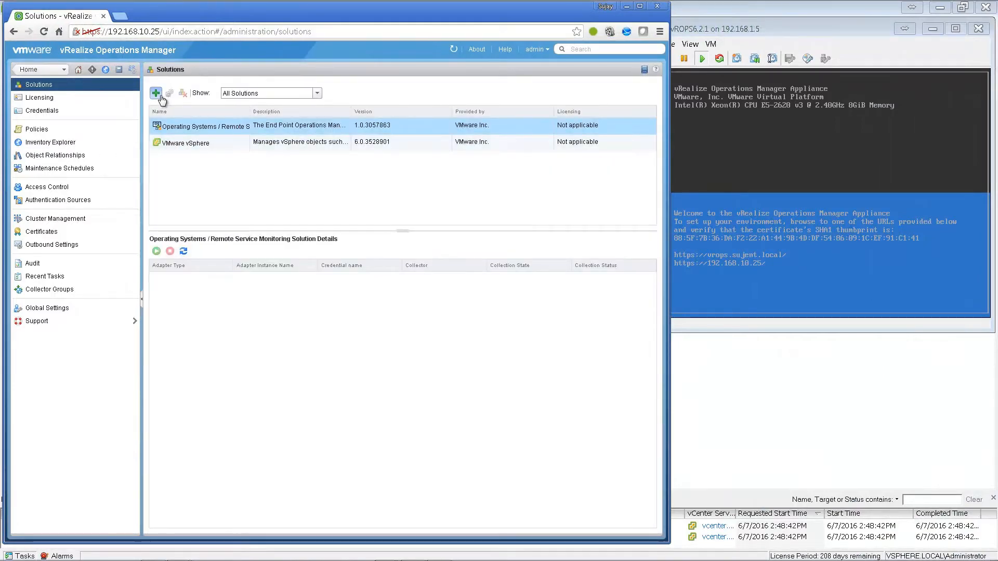
- Upload VMware-vrops-viewadapter-6.2.1-3598105.pak, accept the EULA, and install the Horizon solution
click(156, 94)
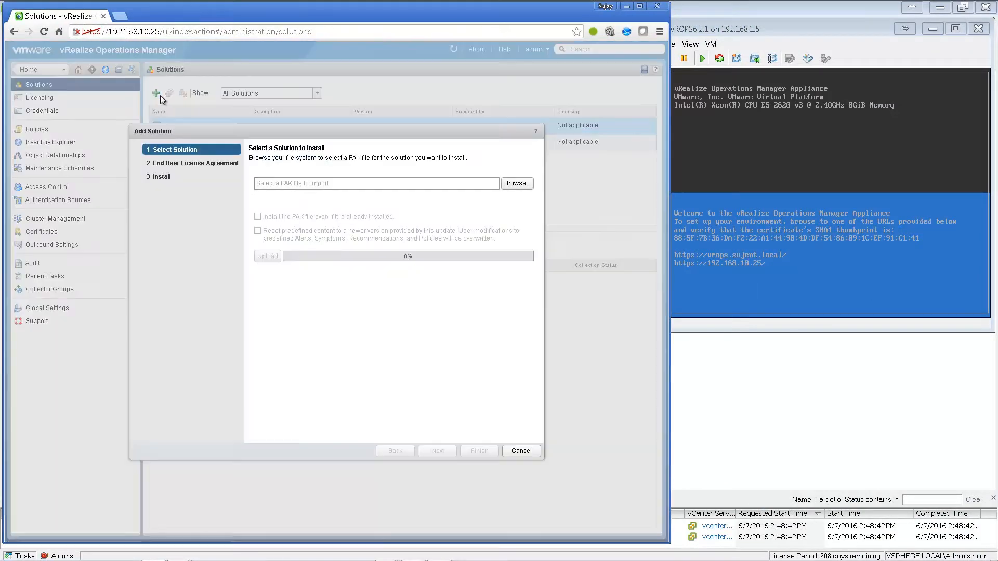
click(517, 183)
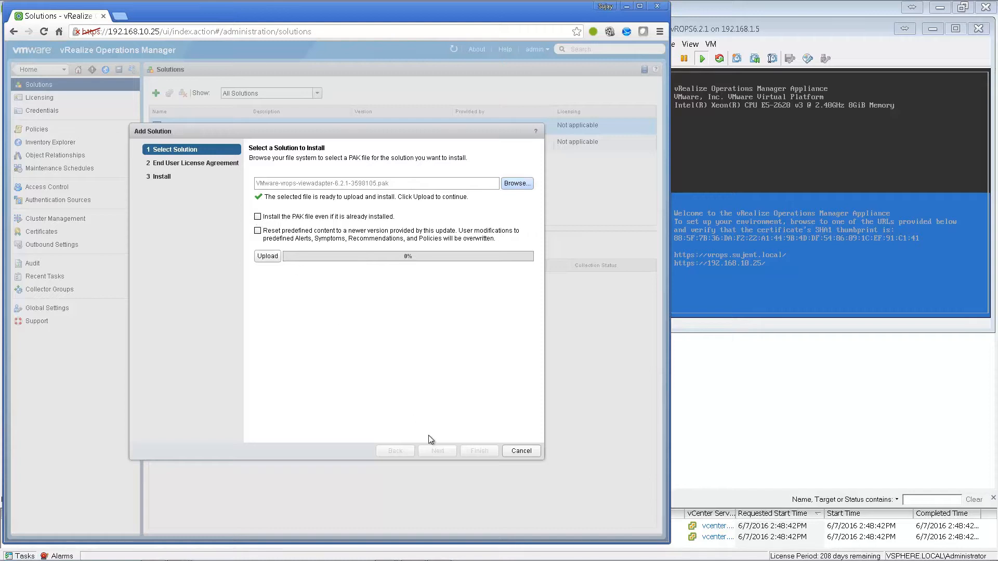
click(267, 256)
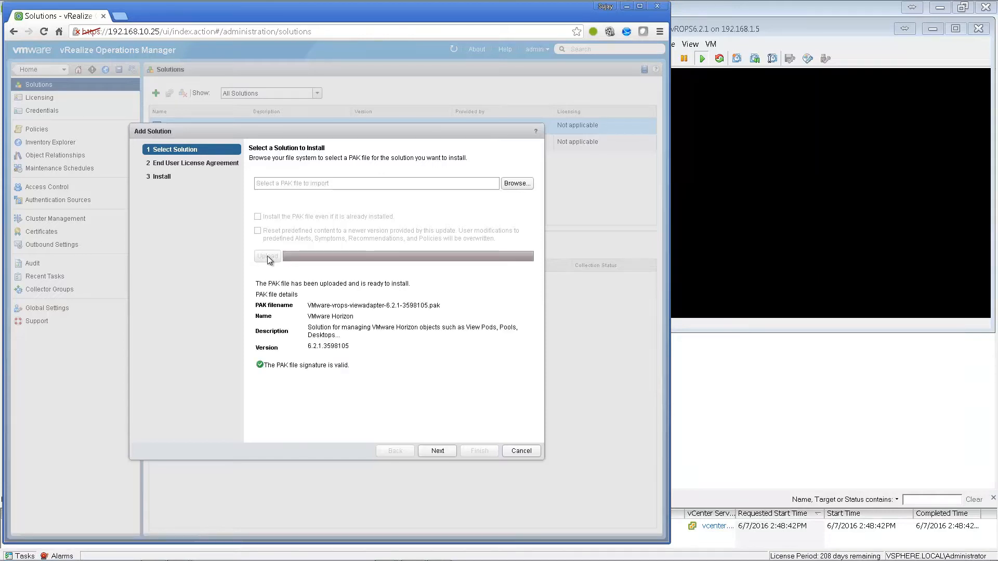
click(432, 451)
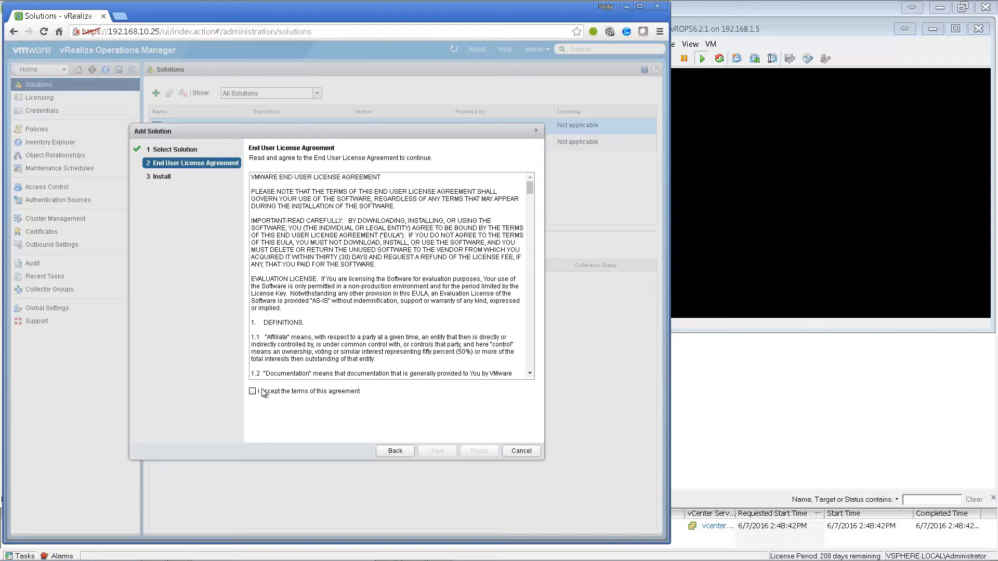
click(252, 392)
click(440, 451)
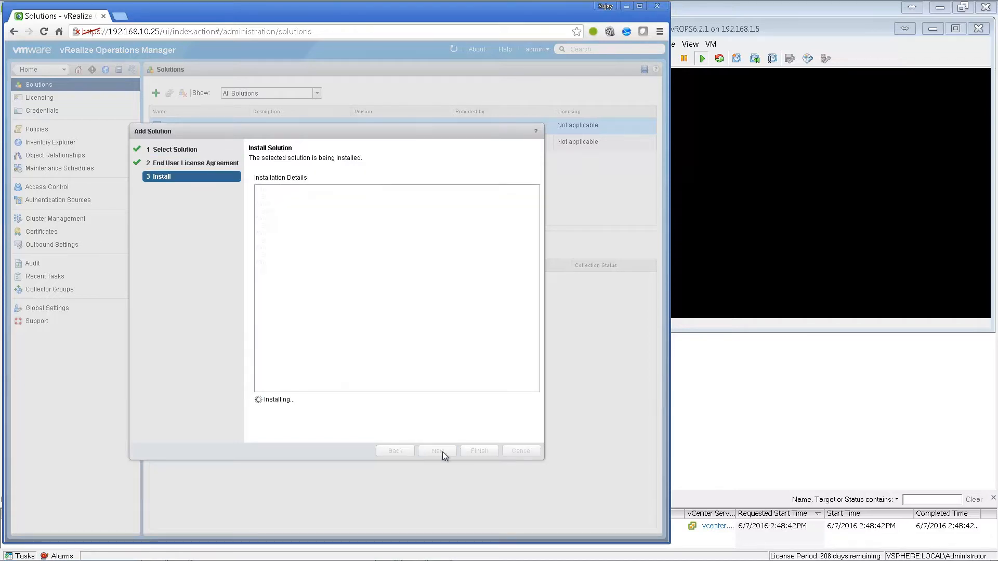
click(483, 451)
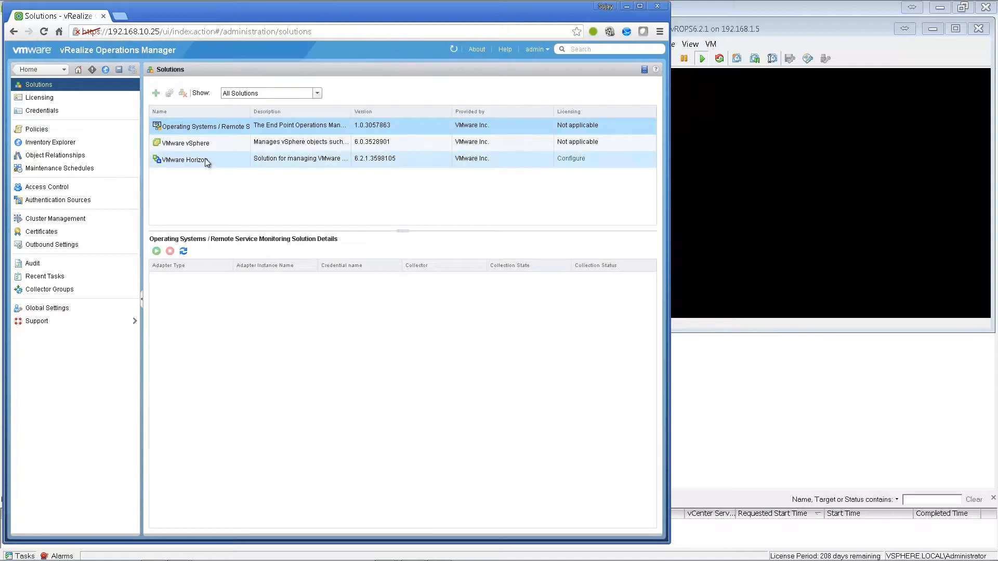
- Review the adapter details of the Horizon, Operating Systems and vSphere solutions
click(206, 163)
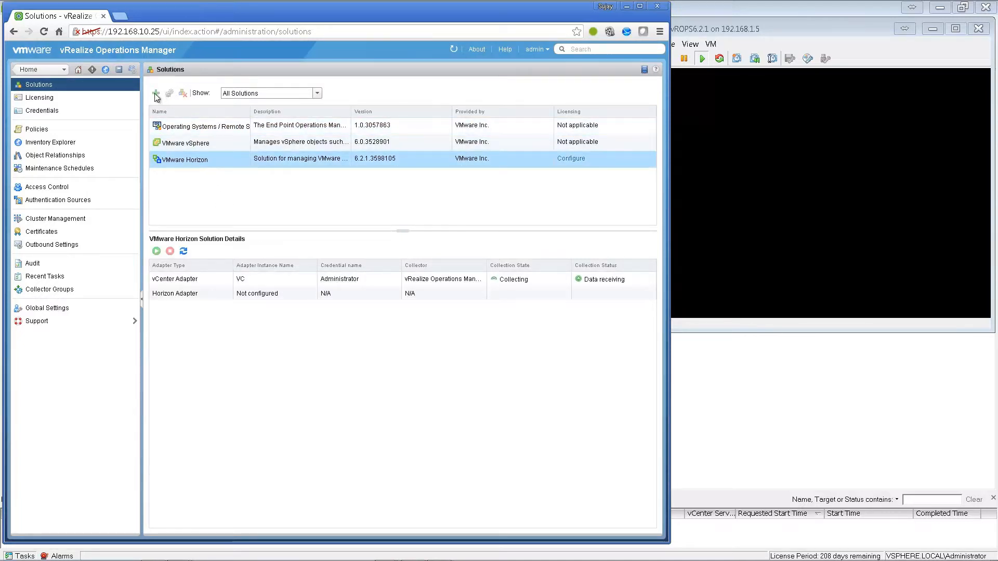
click(298, 128)
click(310, 144)
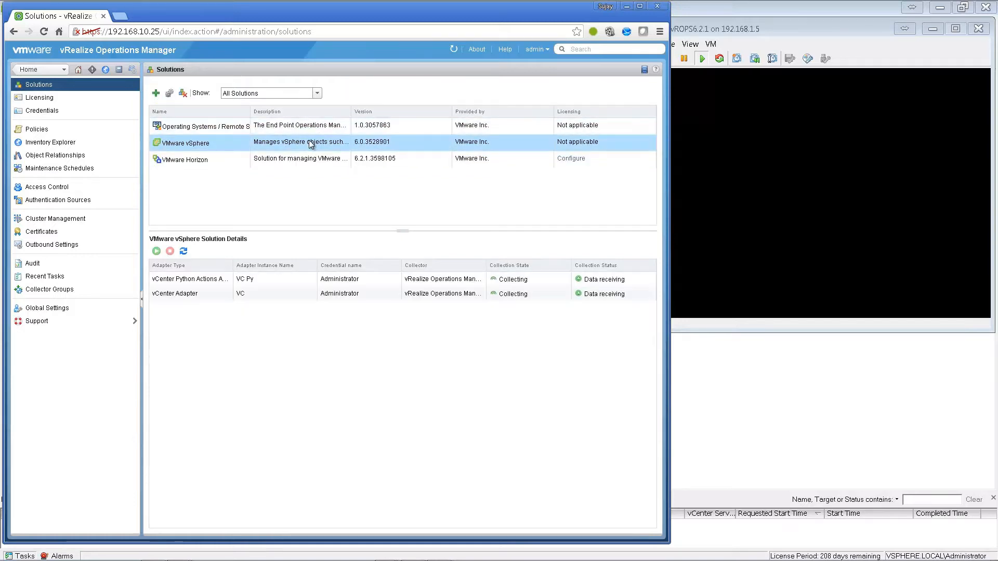
click(281, 163)
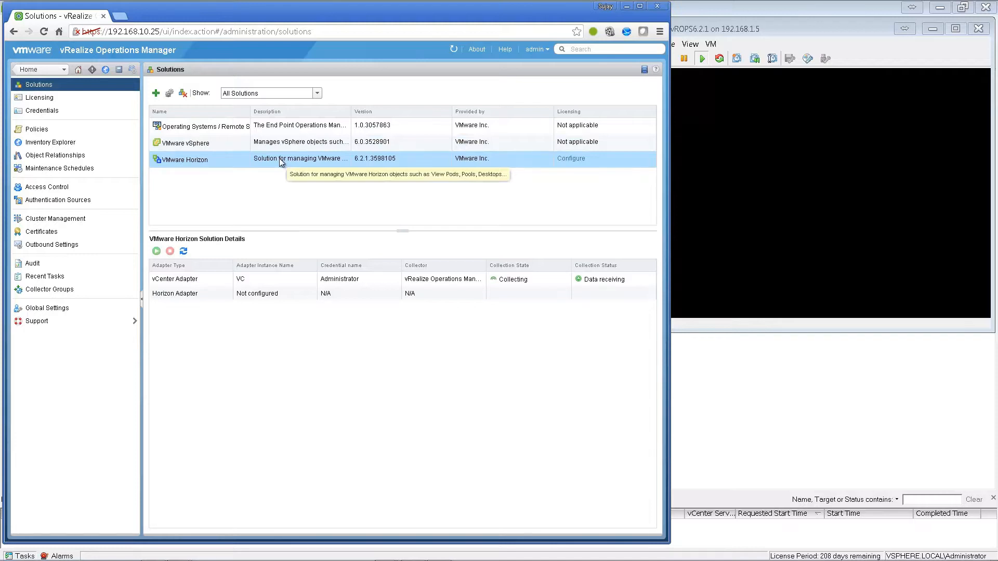
- Upload VMware-vrops-v4paadapter-6.2.1-3584140.pak, accept the EULA, and install Published Apps 6.2
click(157, 94)
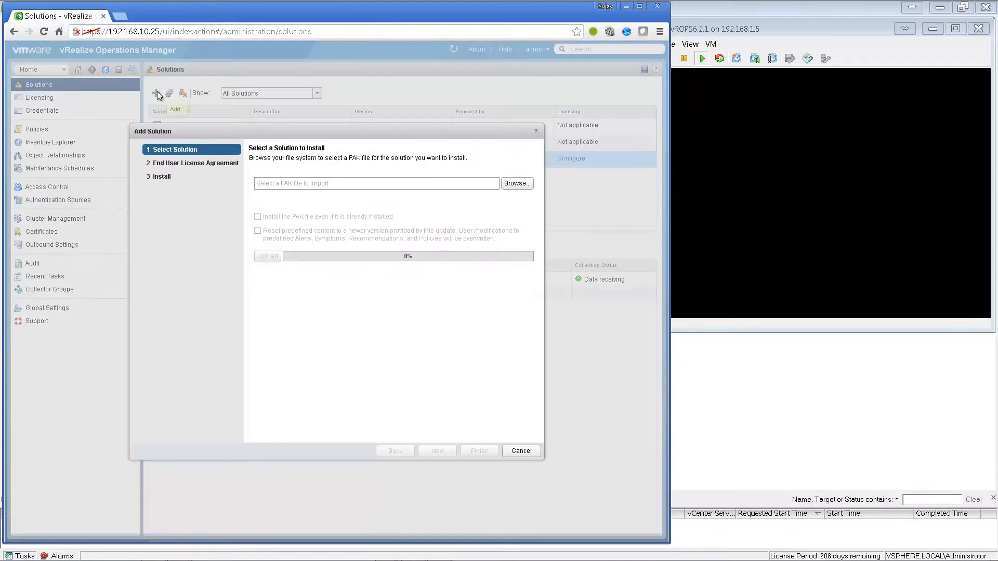
click(516, 184)
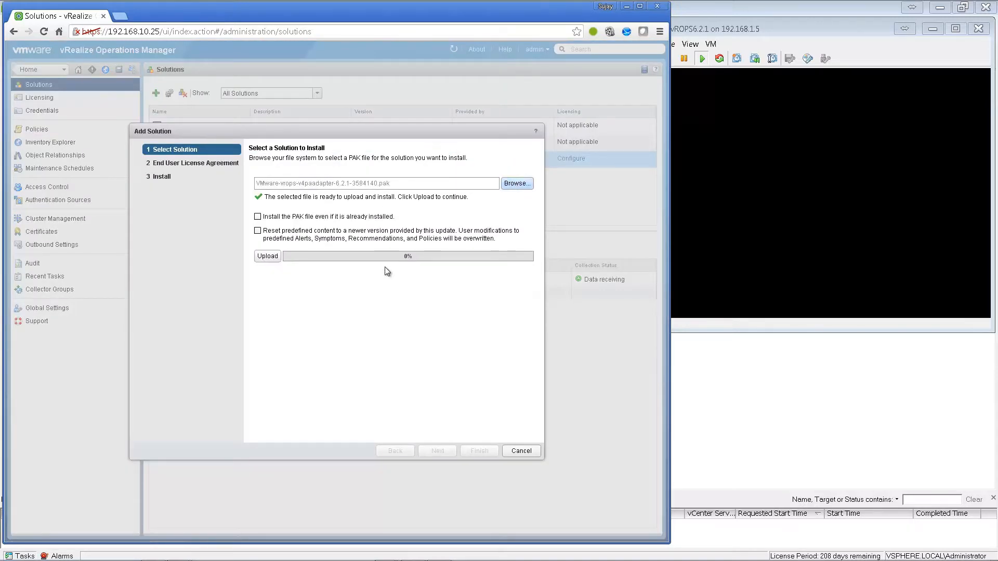
click(269, 257)
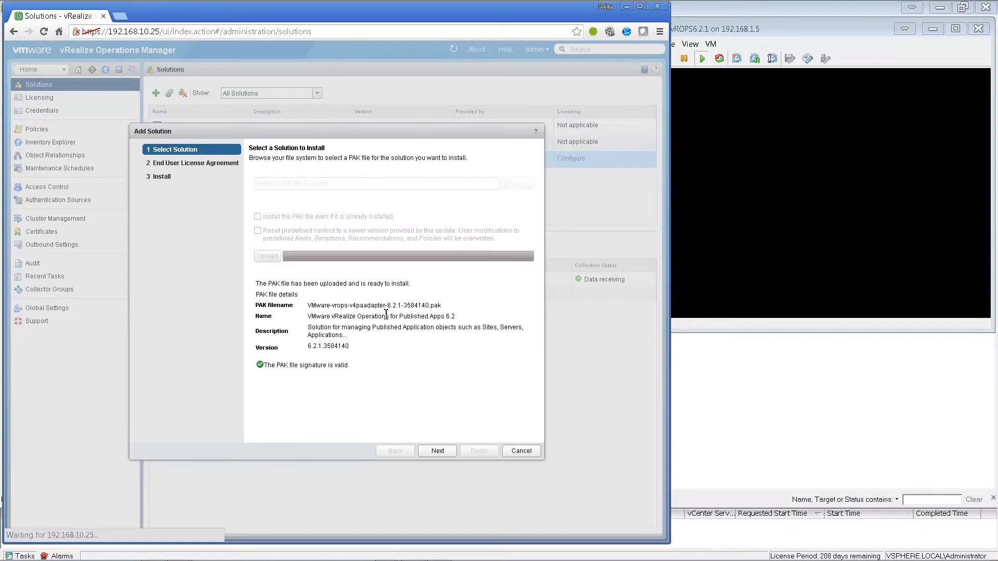
click(437, 451)
click(329, 394)
click(436, 451)
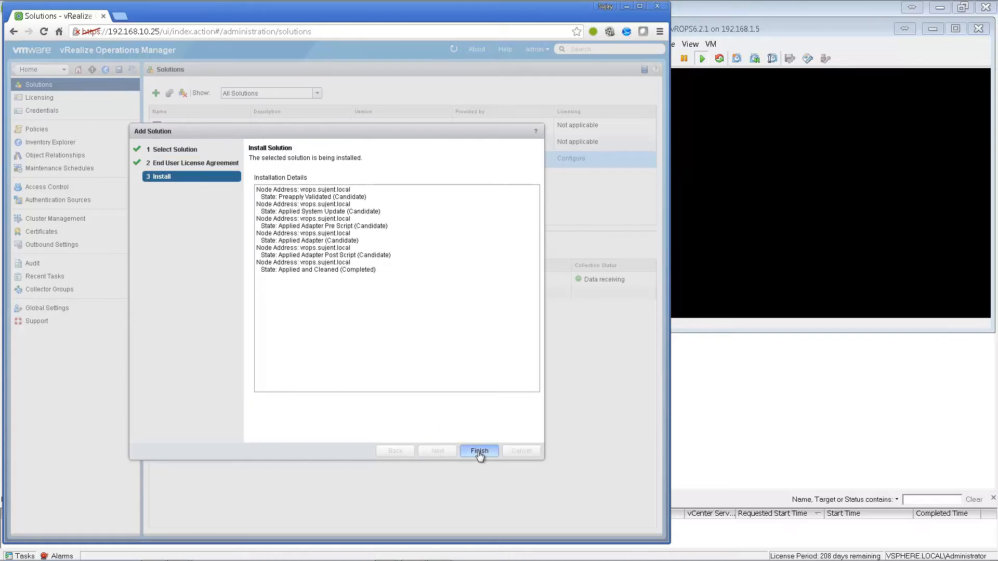
click(479, 452)
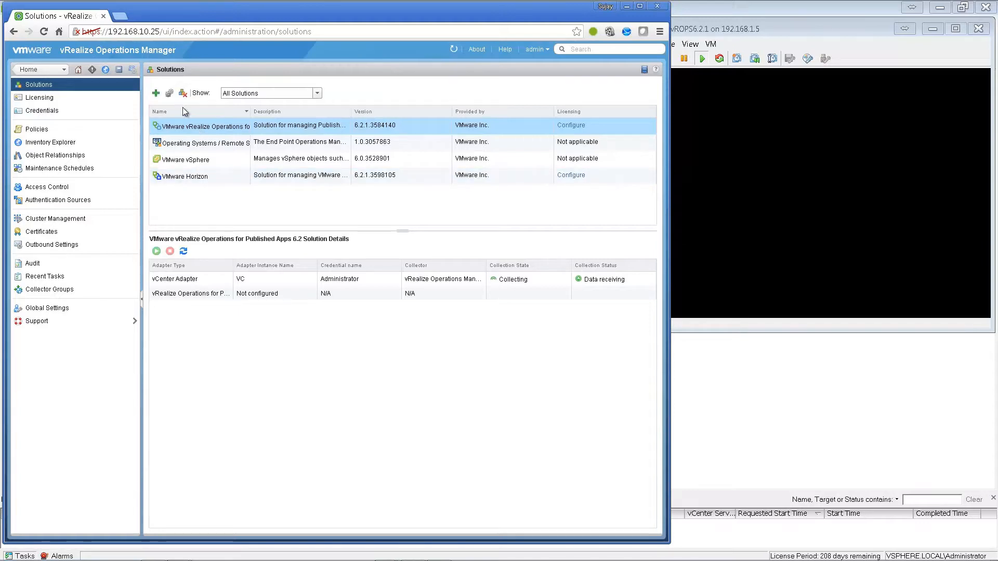
- Start a Published Apps adapter instance with the name Citrix
click(170, 93)
click(230, 180)
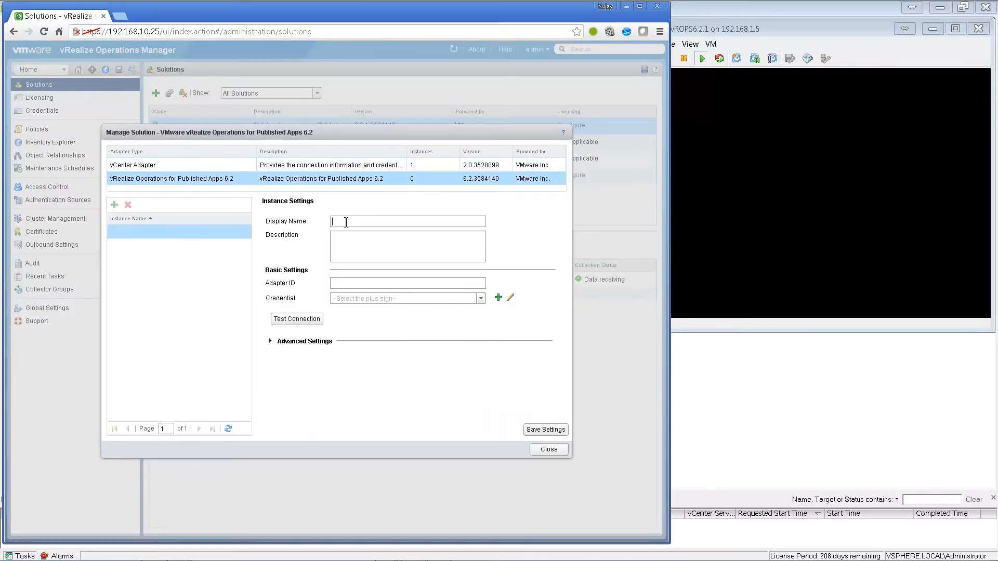
key(Tab)
key(Tab)
text(Citrix)
key(Tab)
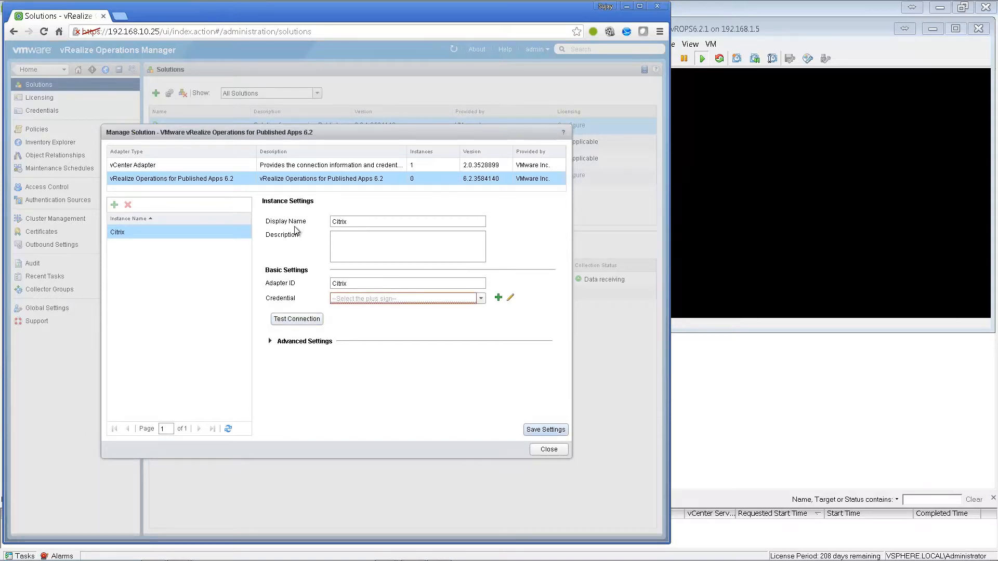
- Create a new citrix credential and test the Citrix adapter connection
click(498, 297)
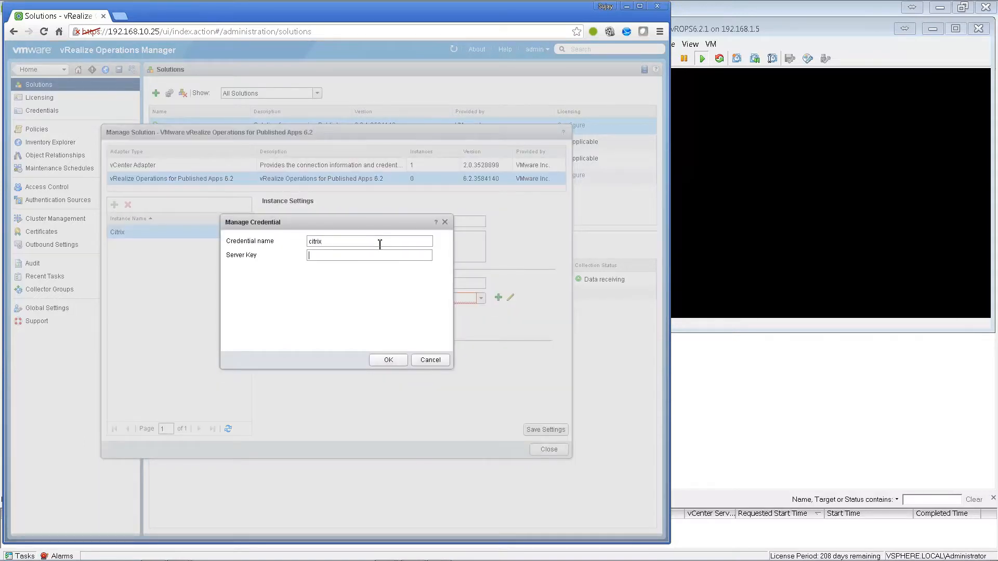
click(388, 360)
click(296, 319)
click(338, 315)
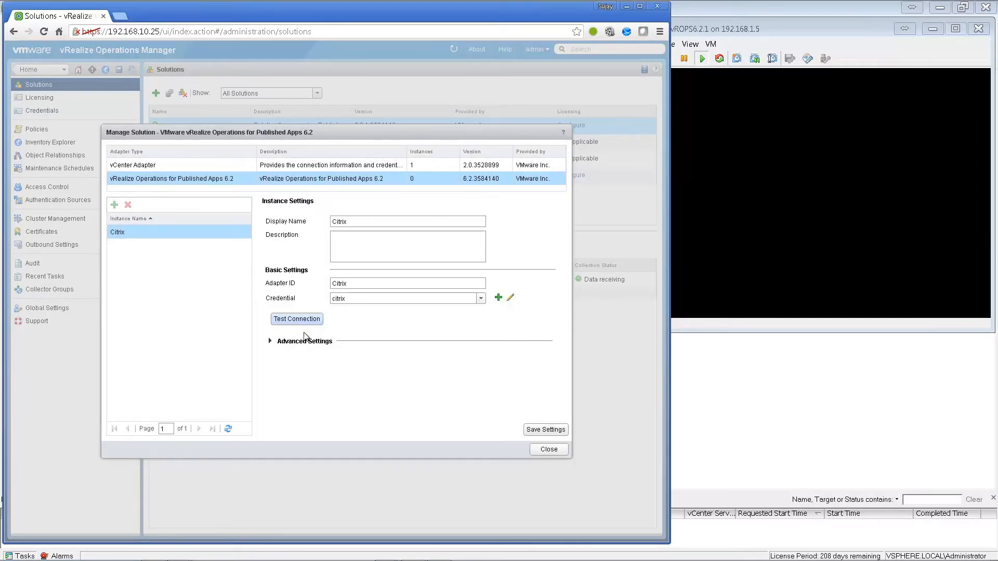
- Save the Citrix adapter instance and close the Published Apps configuration
click(270, 341)
click(547, 429)
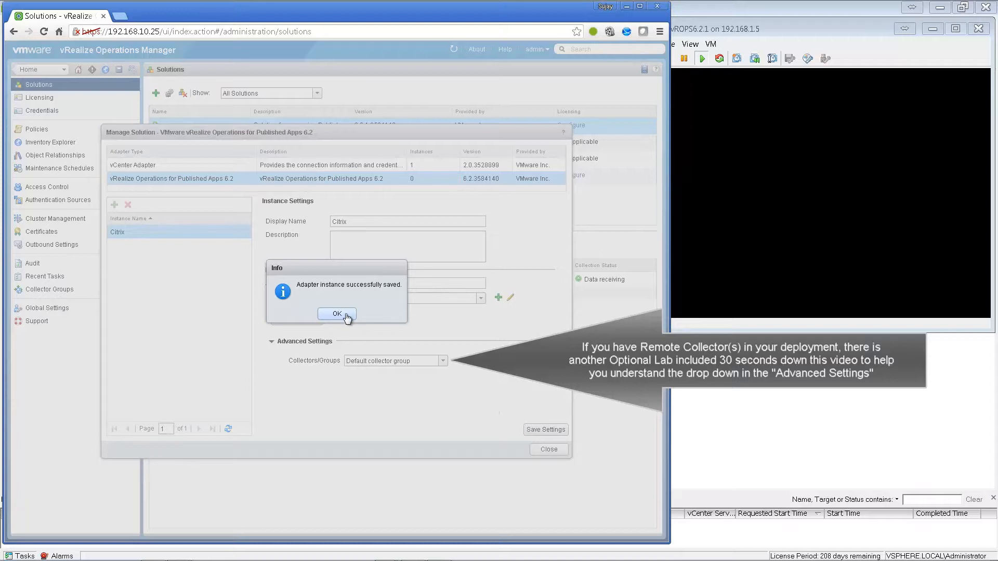
click(337, 314)
click(548, 449)
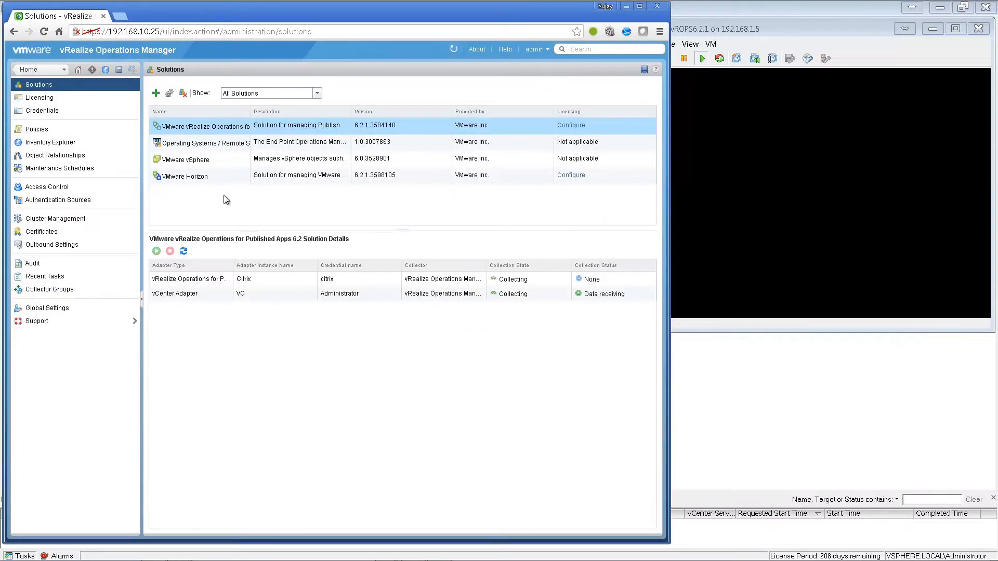
click(193, 179)
- Configure the Horizon Adapter instance named Horizon with a new horizon credential
click(168, 93)
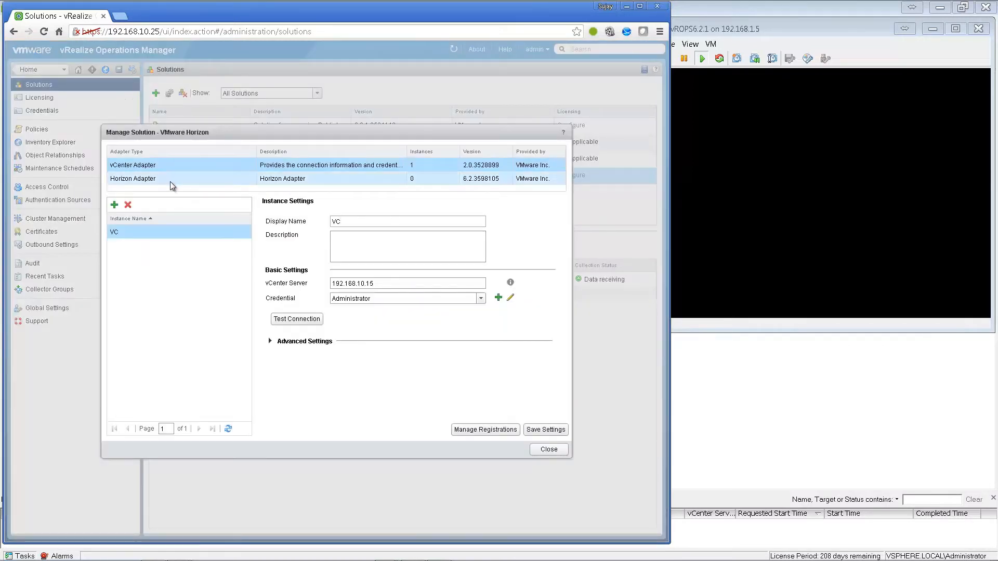
click(170, 180)
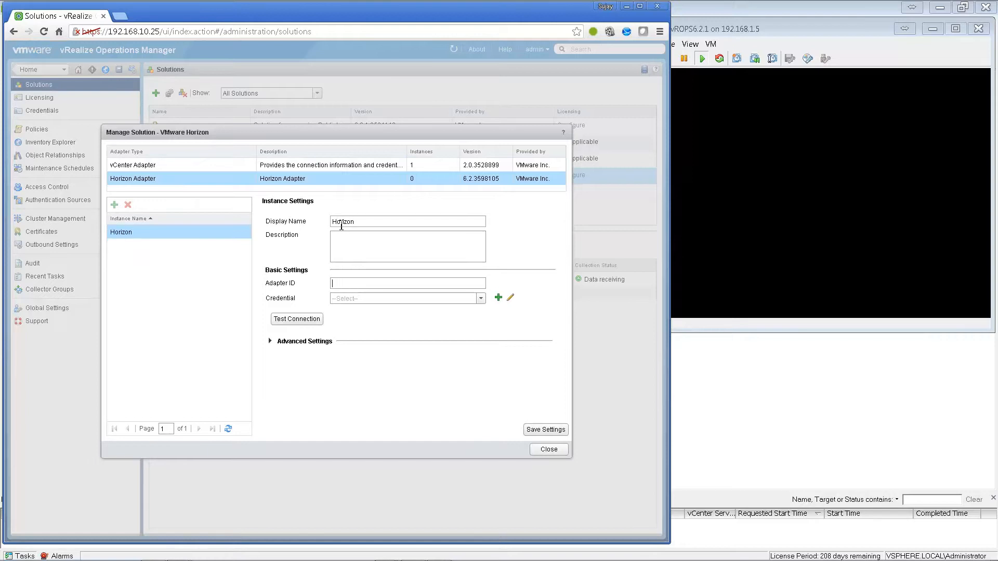
click(497, 297)
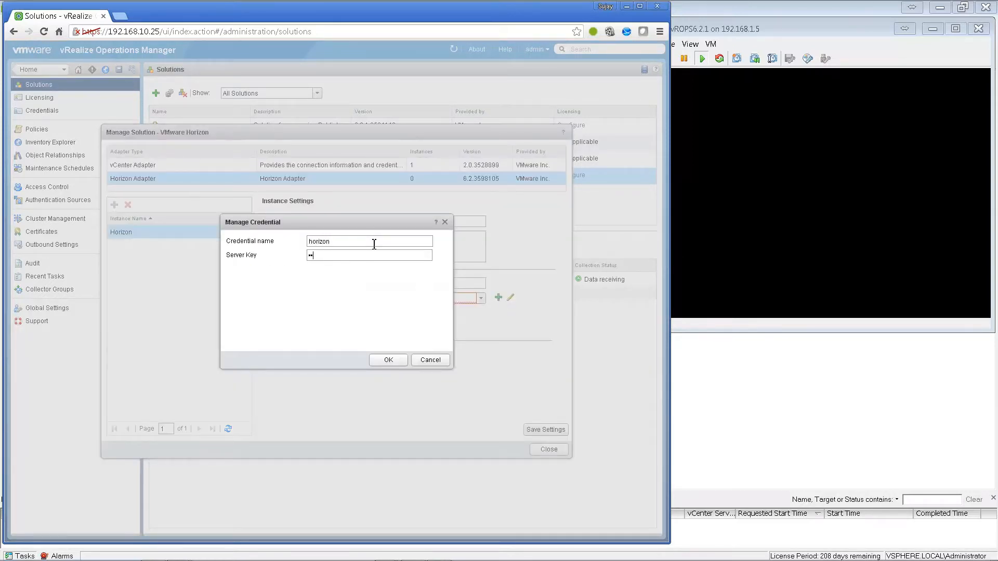
click(395, 360)
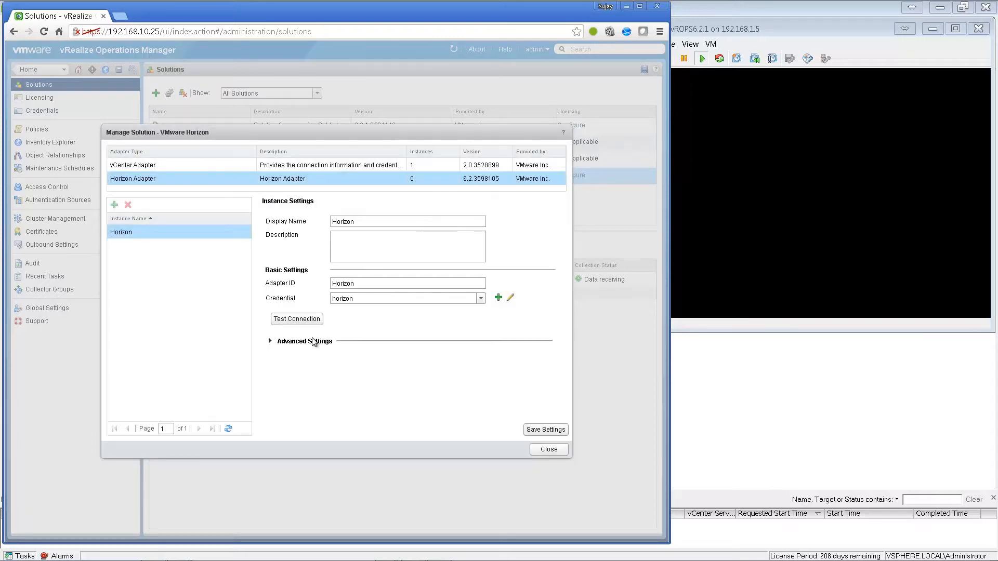
- Test the connection, save the Horizon instance, and check that it is collecting
double_click(270, 342)
click(271, 342)
click(285, 320)
click(339, 317)
click(539, 431)
click(340, 317)
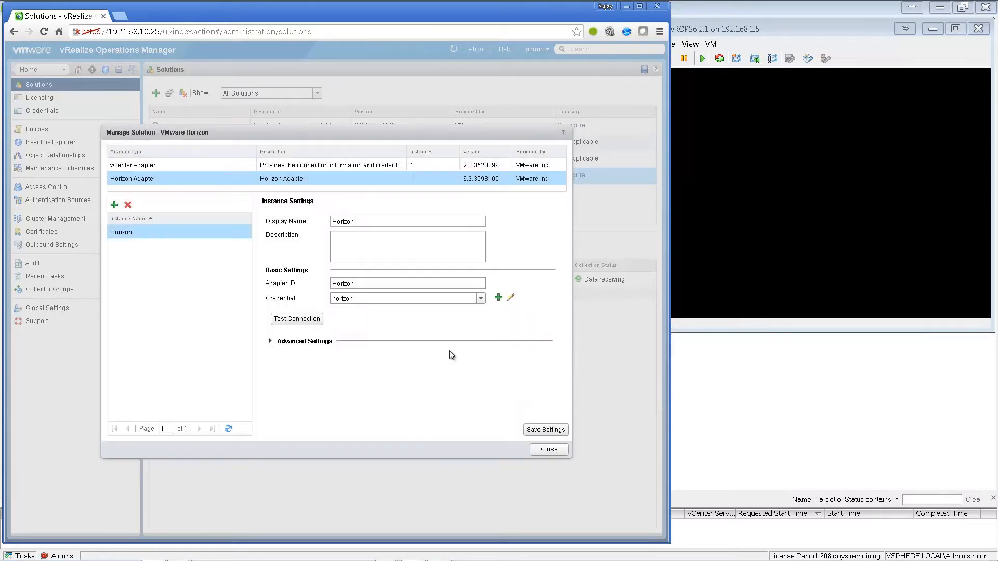
click(548, 450)
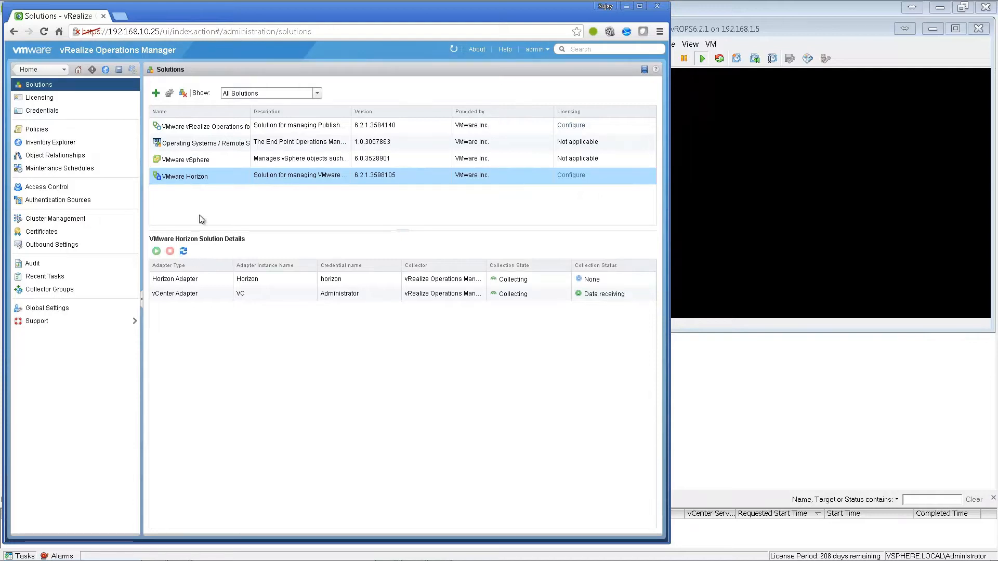
click(211, 161)
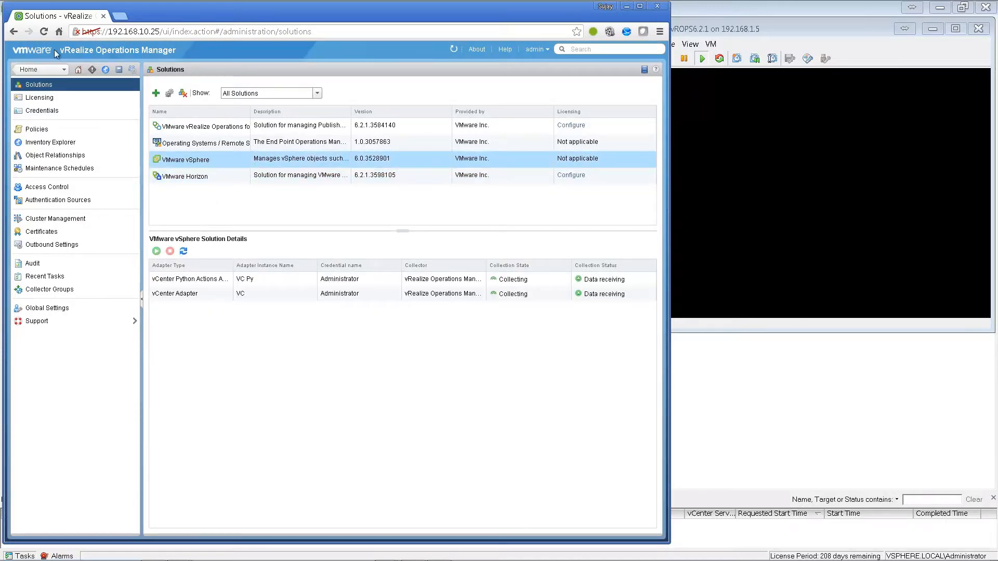
click(183, 179)
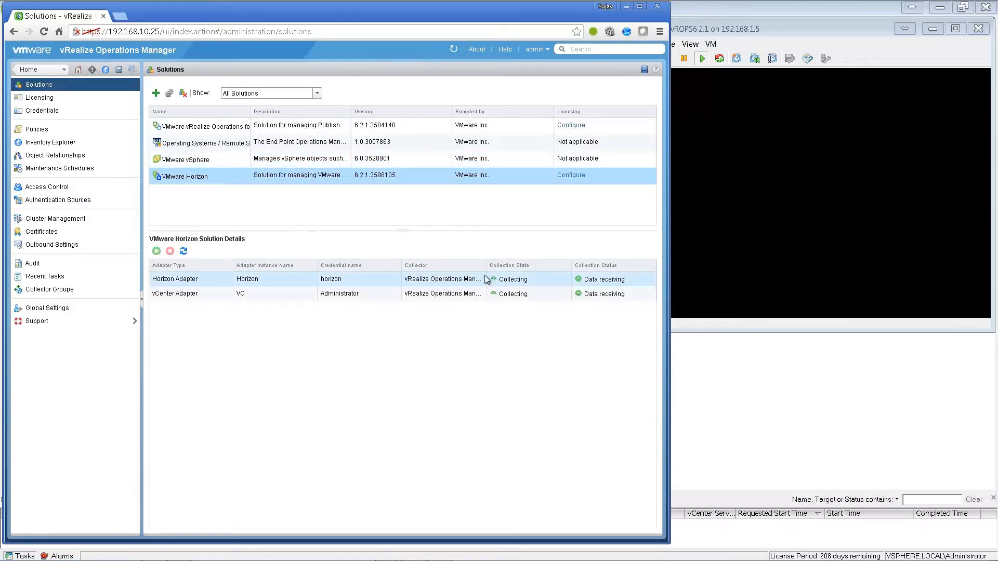
- Open the Horizon adapter's settings and pick a different collector group
click(213, 129)
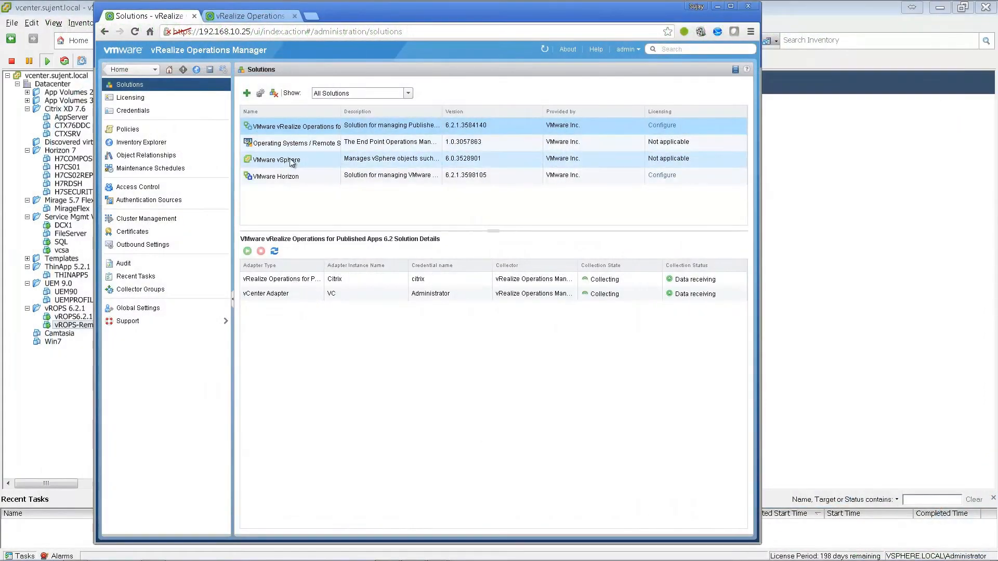
click(289, 177)
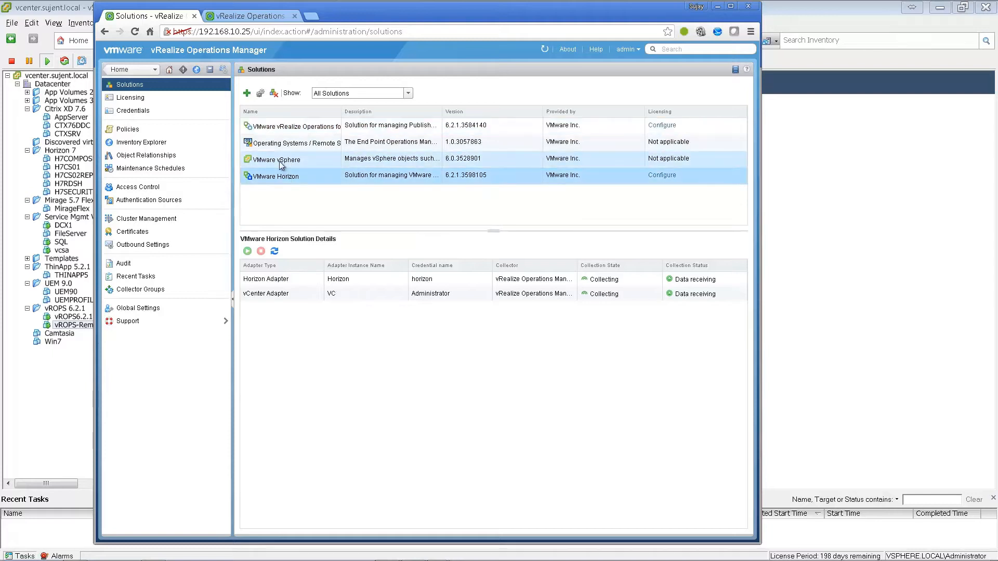
click(259, 94)
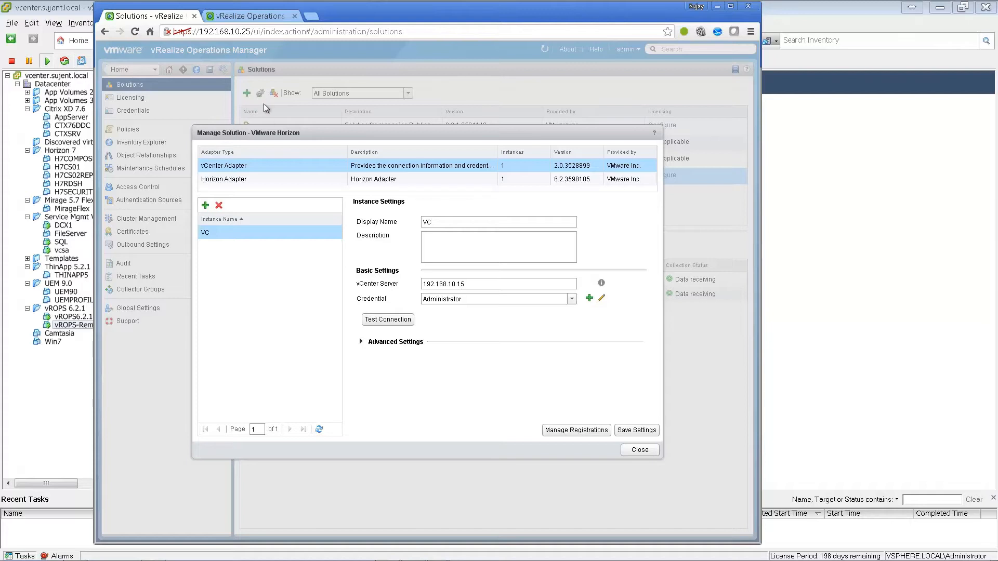
click(290, 177)
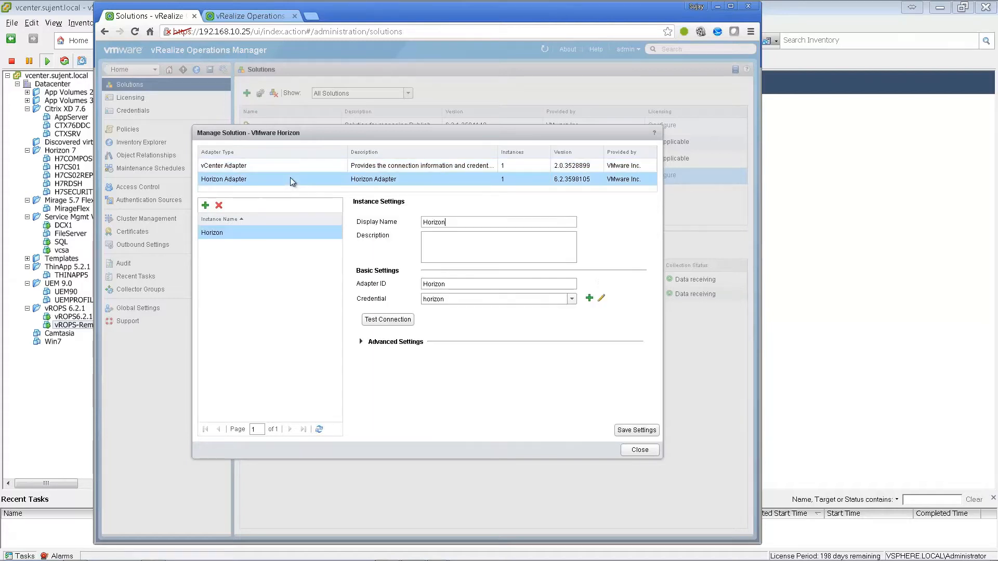
click(361, 343)
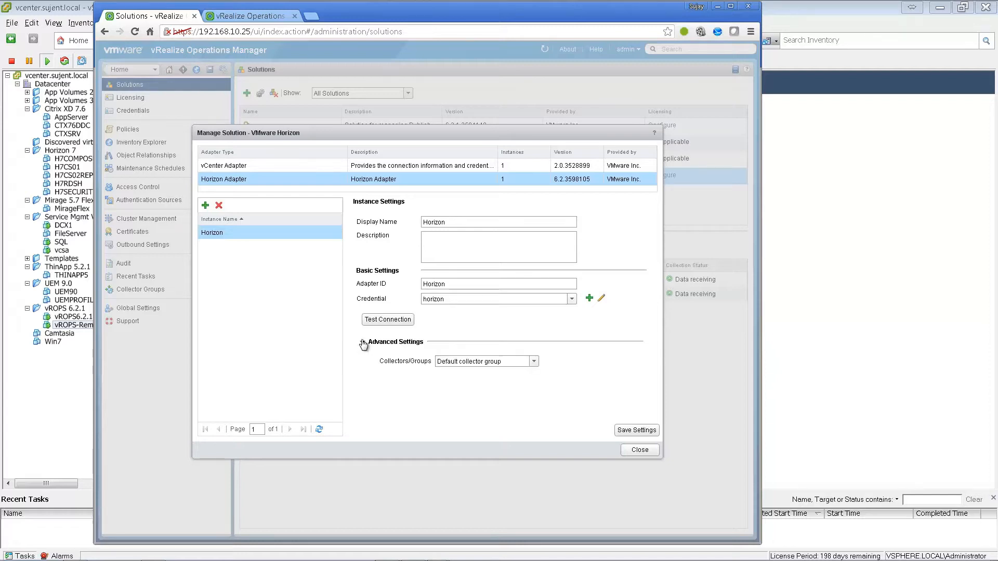
click(534, 362)
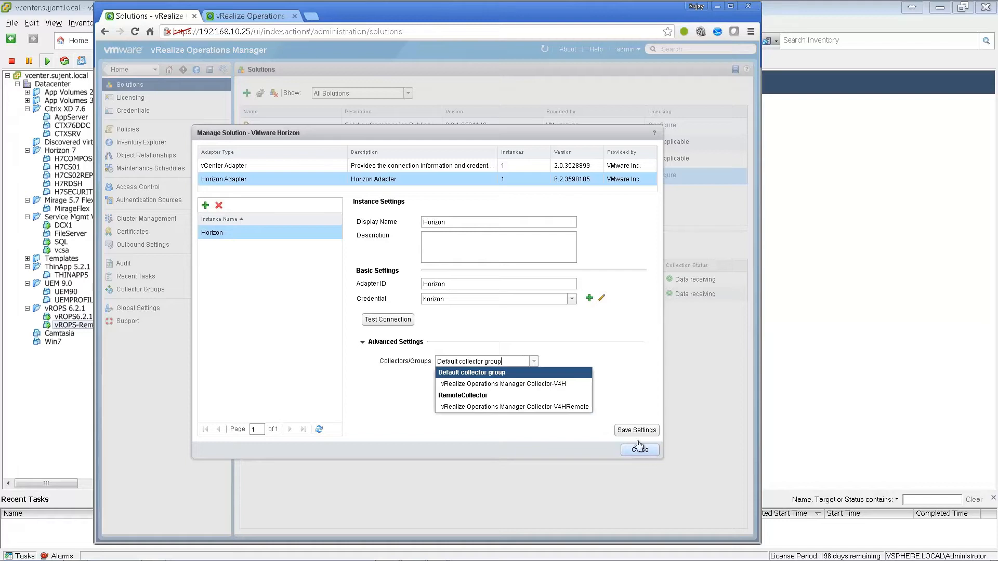
click(581, 407)
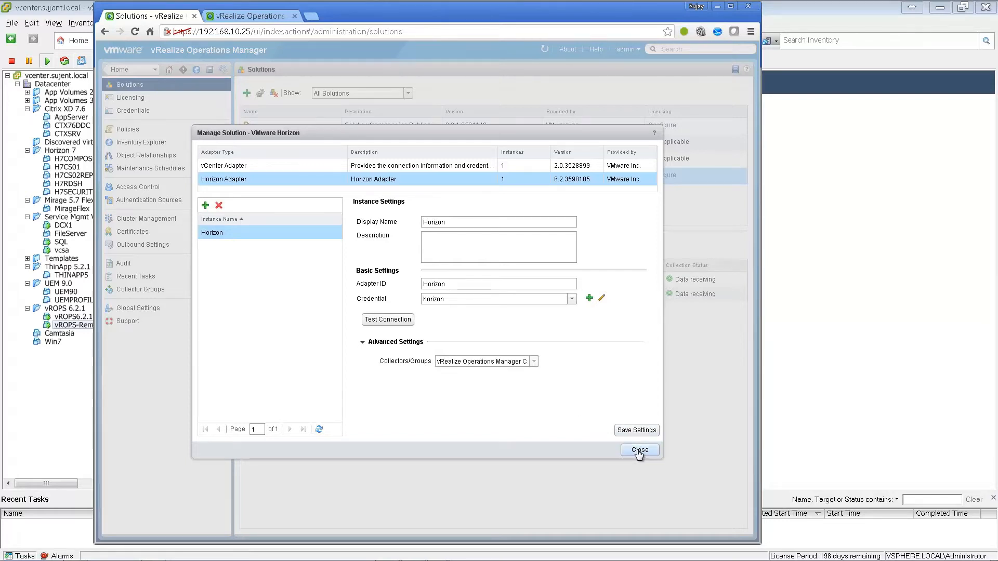
- Discard the Horizon adapter changes and view the Published Apps adapters' collection status
click(639, 451)
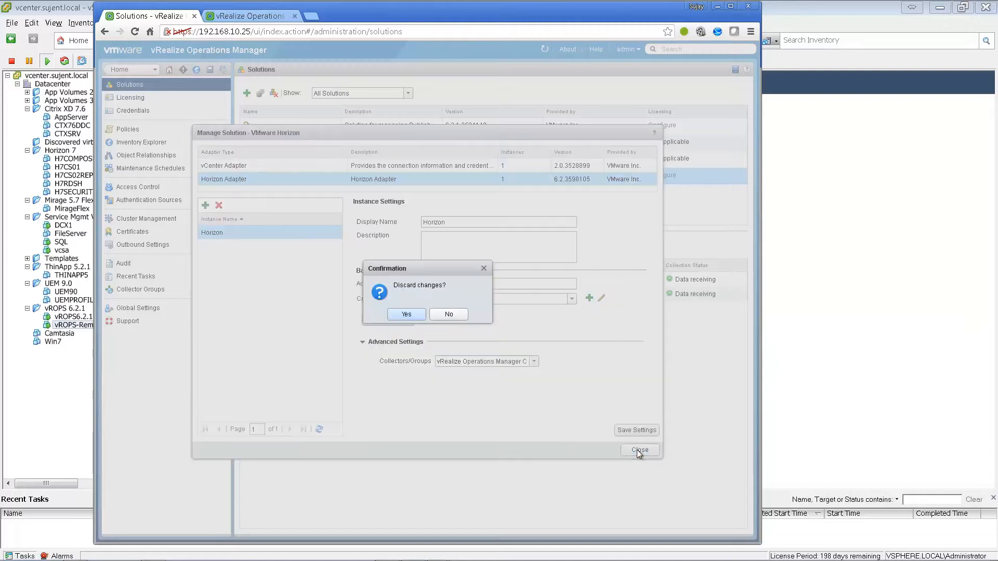
click(414, 314)
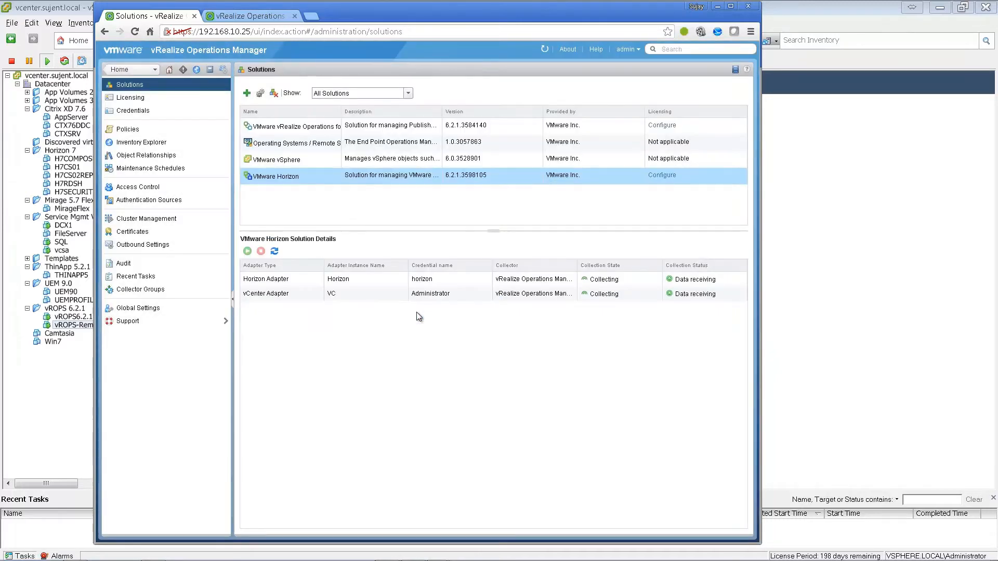
click(304, 127)
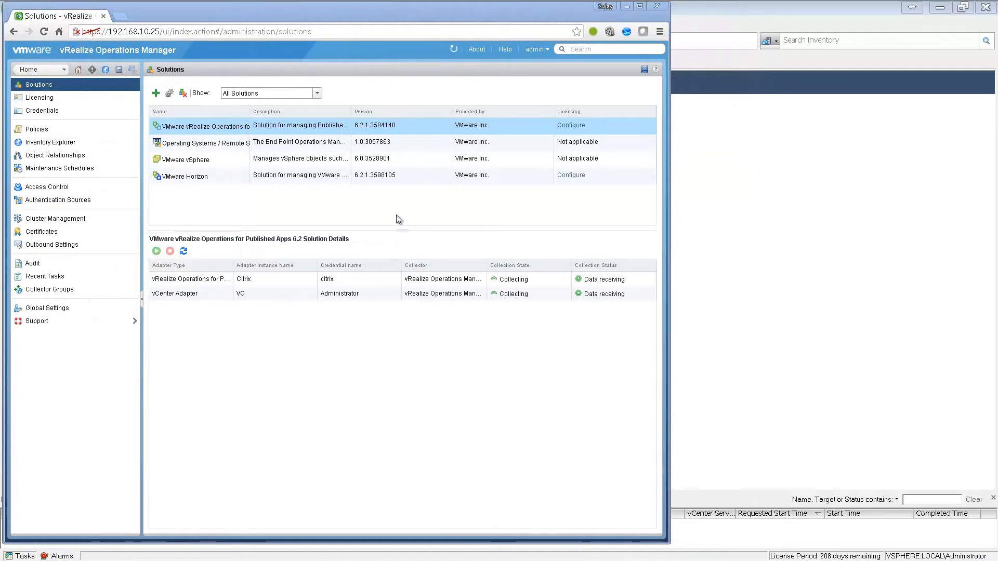
- Add and validate a license key for VMware Horizon, then save it
click(572, 127)
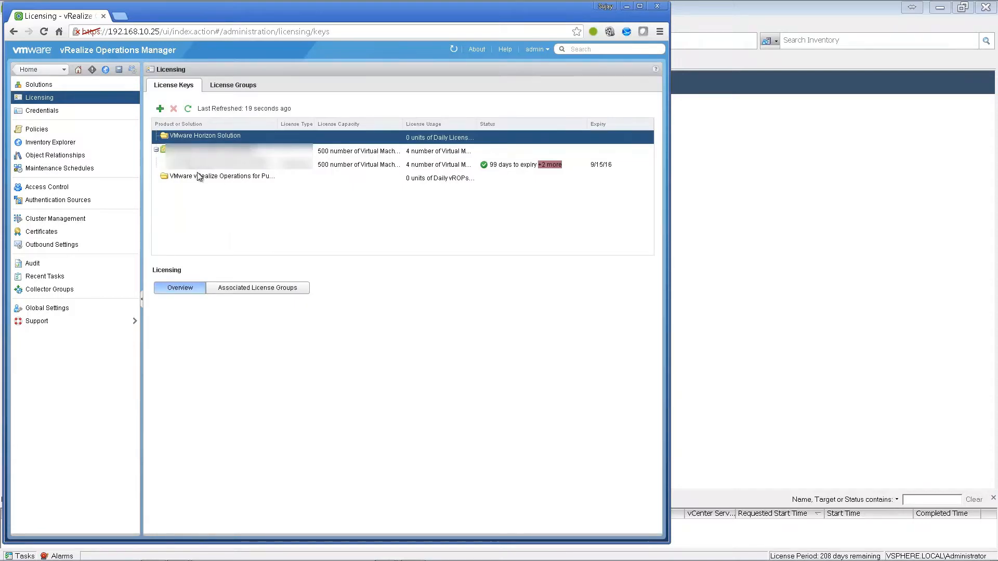
click(160, 108)
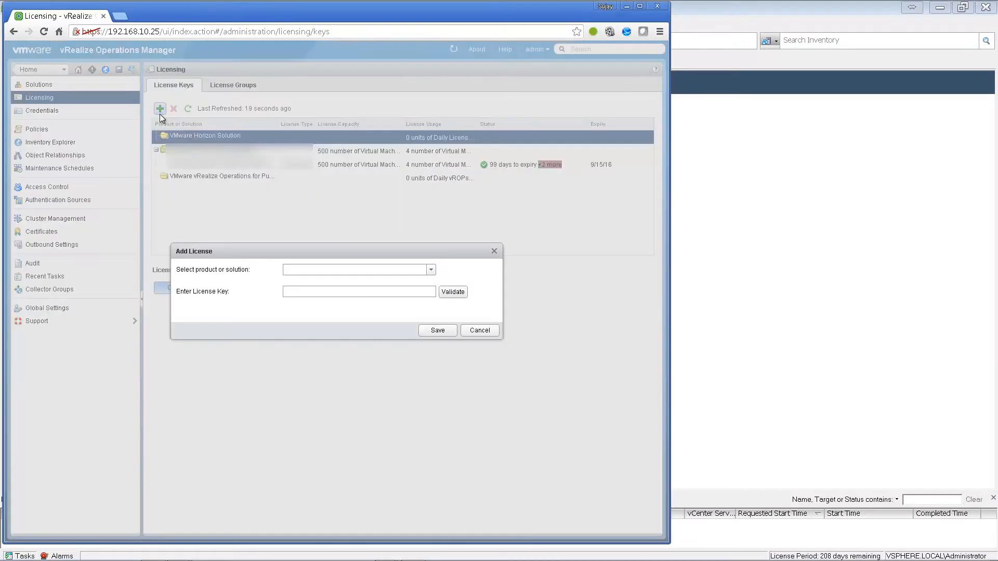
click(417, 273)
click(413, 280)
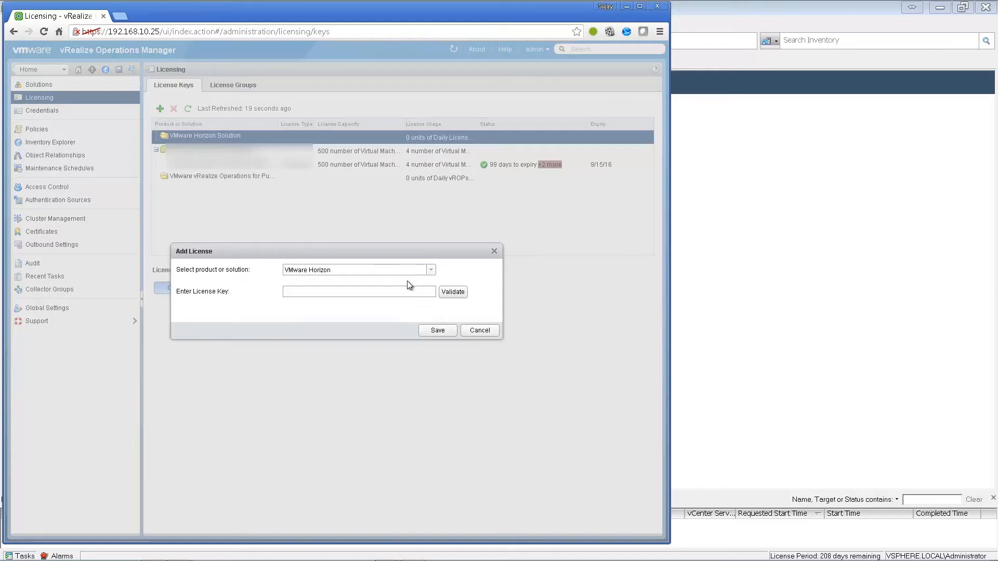
key(ctrl+v)
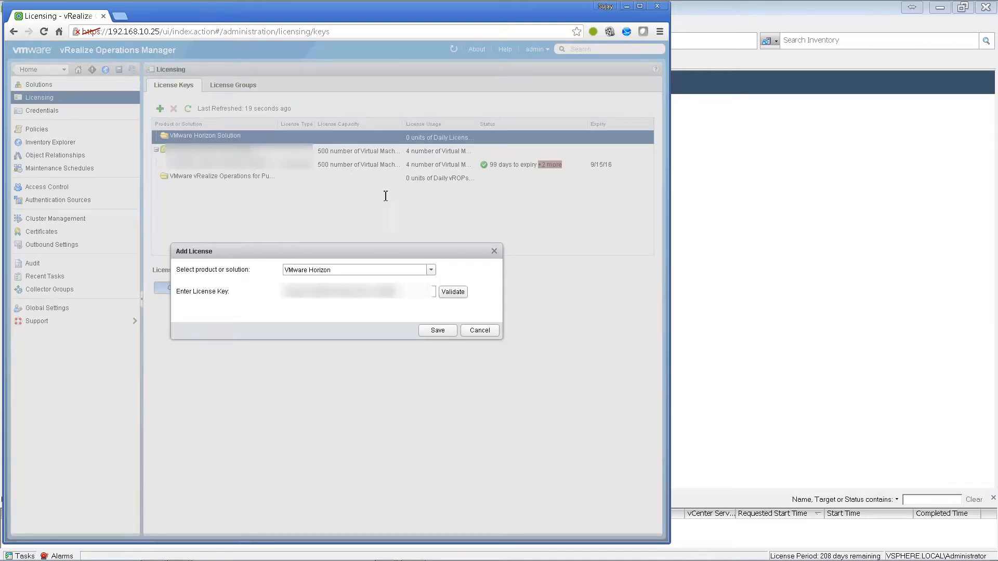
key(Tab)
key(Return)
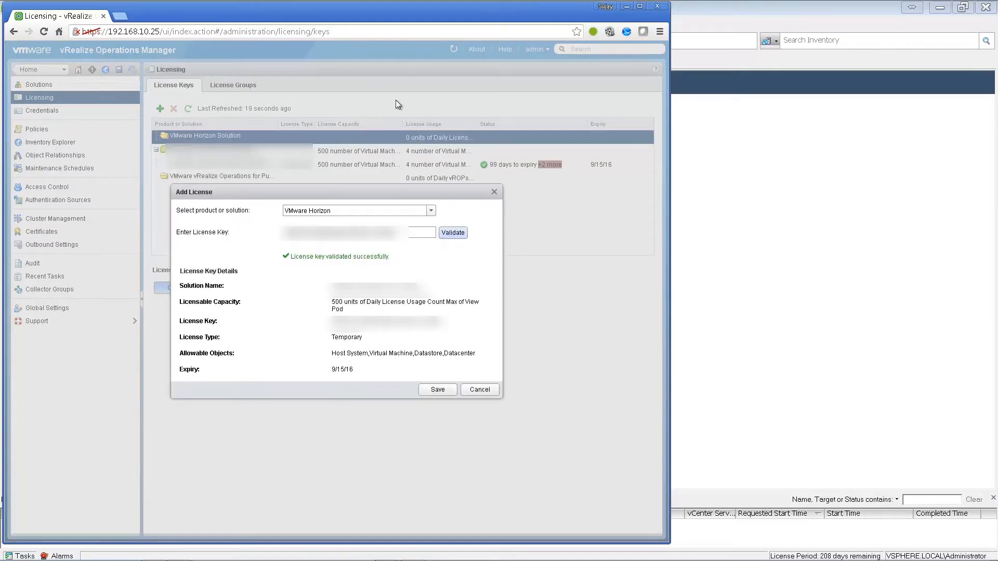
click(438, 390)
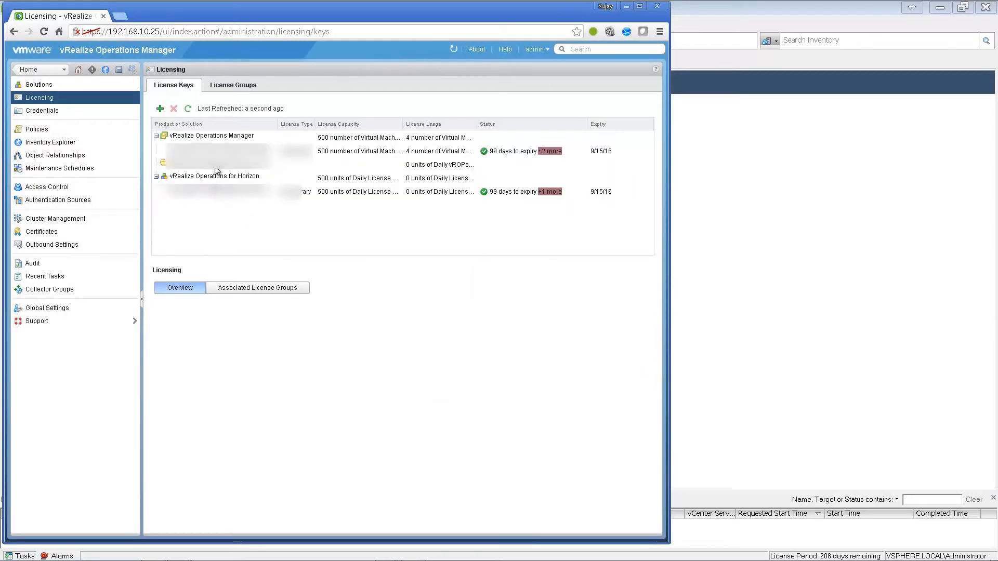
- Add and validate a license key for vRealize Operations for Published Apps, then save it
click(218, 166)
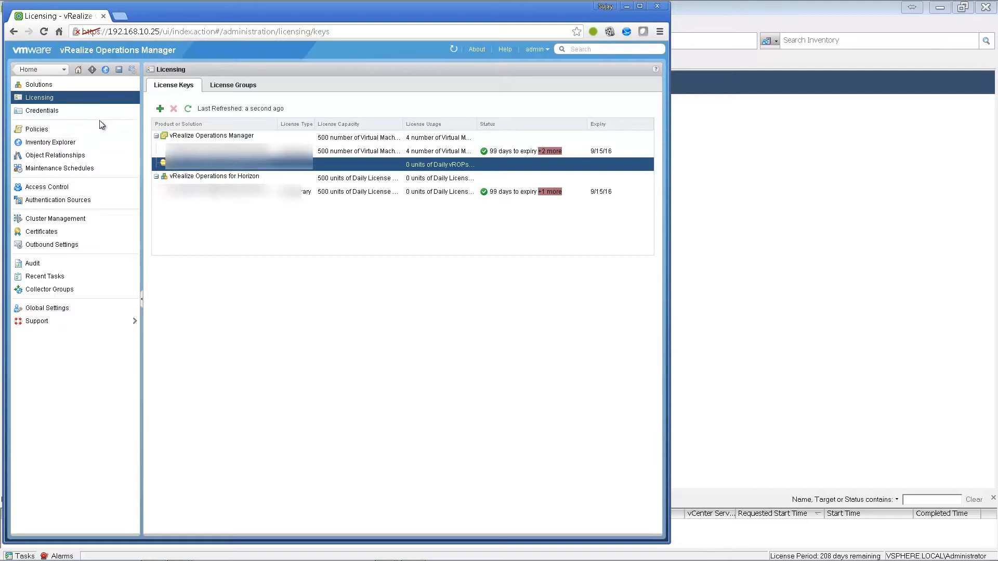
click(160, 108)
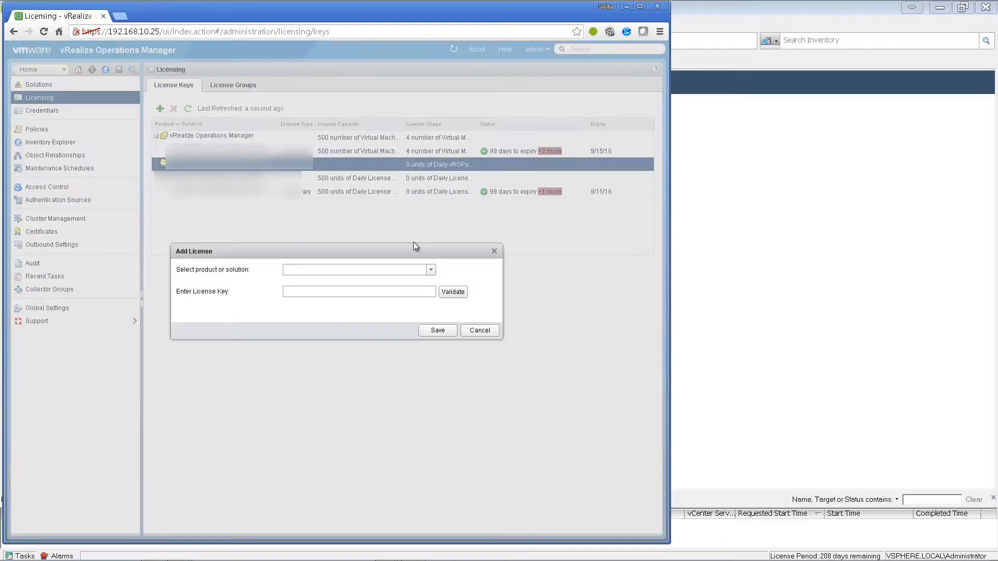
click(432, 270)
click(358, 292)
click(410, 295)
key(ctrl+v)
click(453, 291)
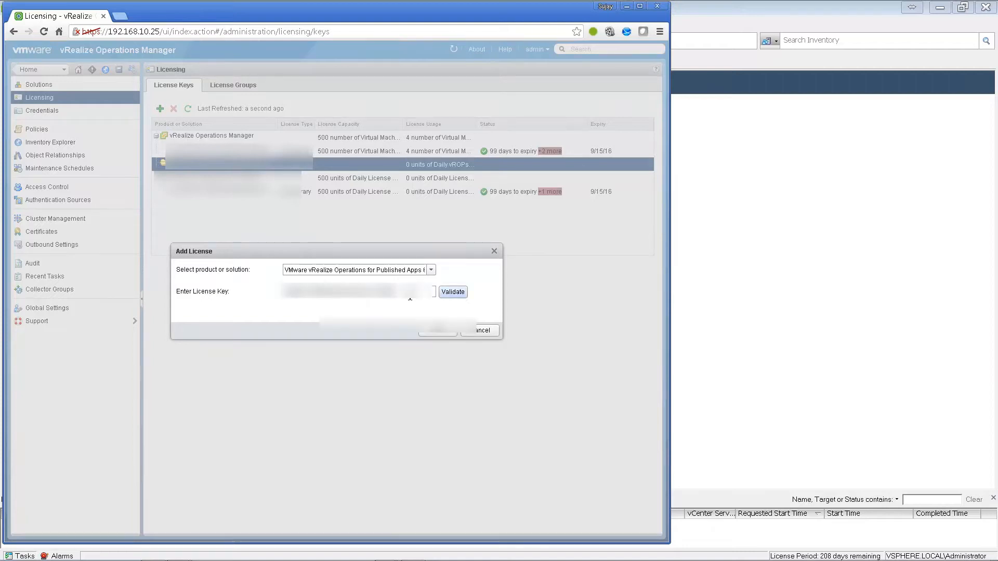
click(437, 390)
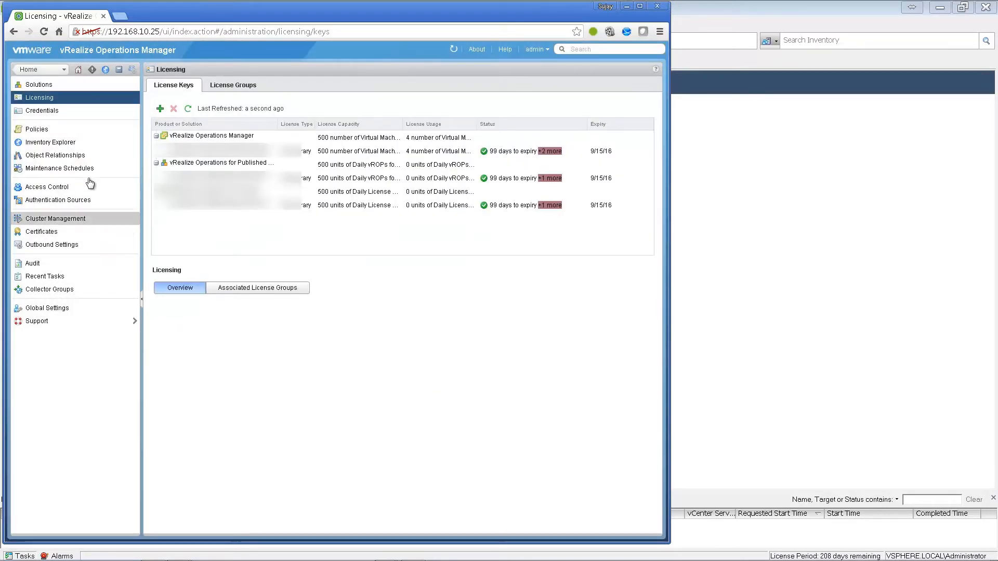
- Open the VMware Horizon Solution Licensing license group for editing
click(39, 84)
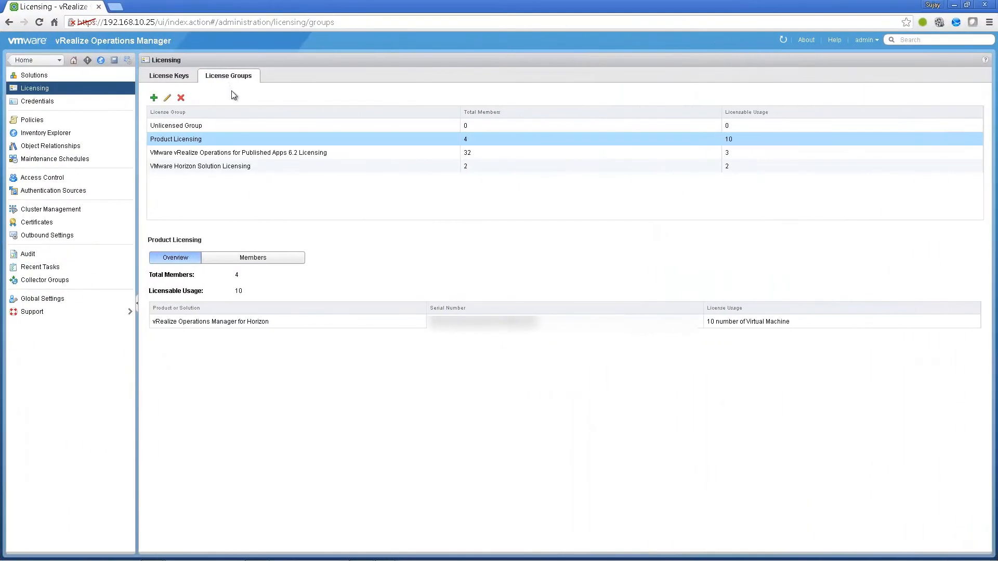
click(233, 167)
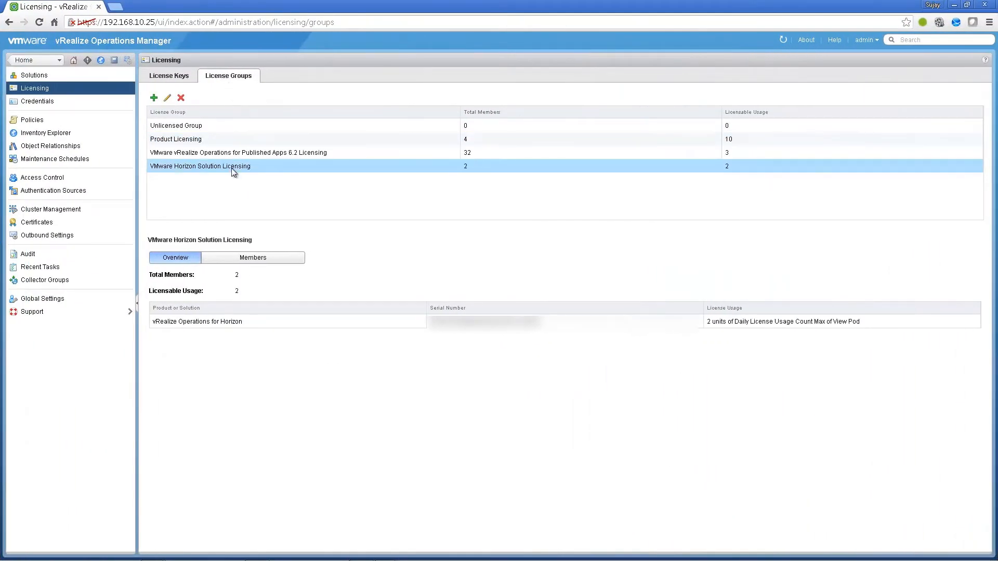
click(168, 99)
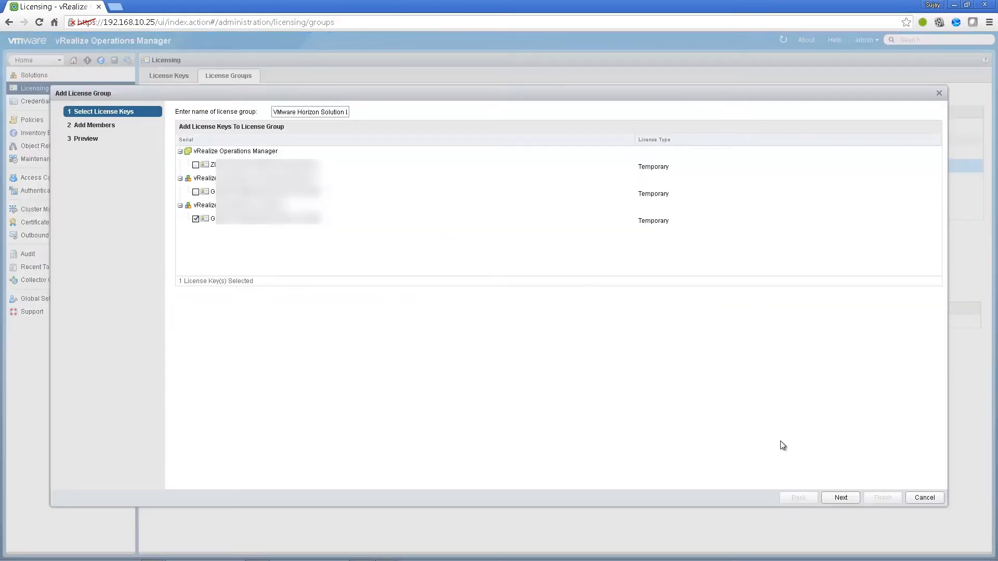
- Step through the Horizon licensing group's membership criteria and preview, and save it with 2 members
click(836, 499)
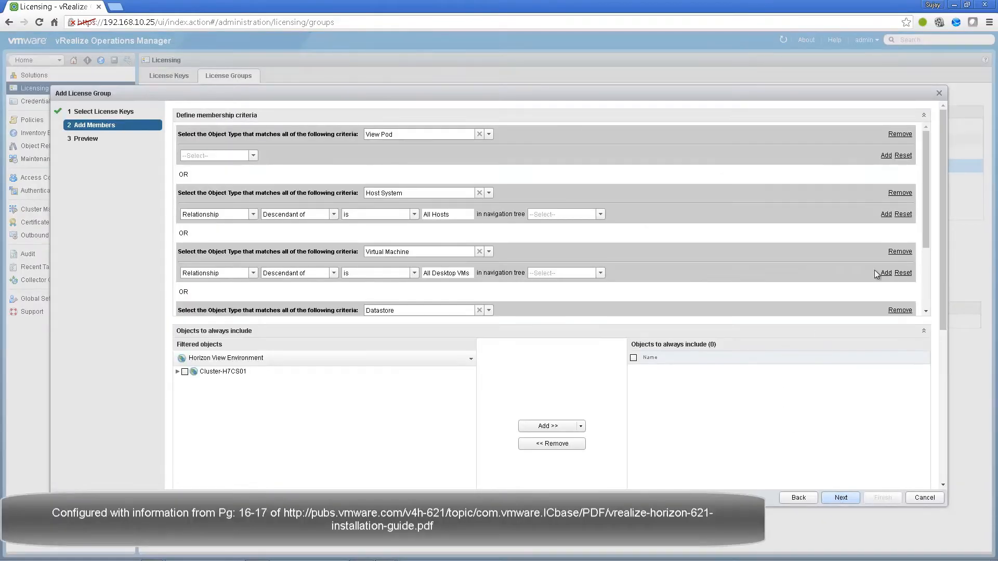
drag(927, 184, 931, 254)
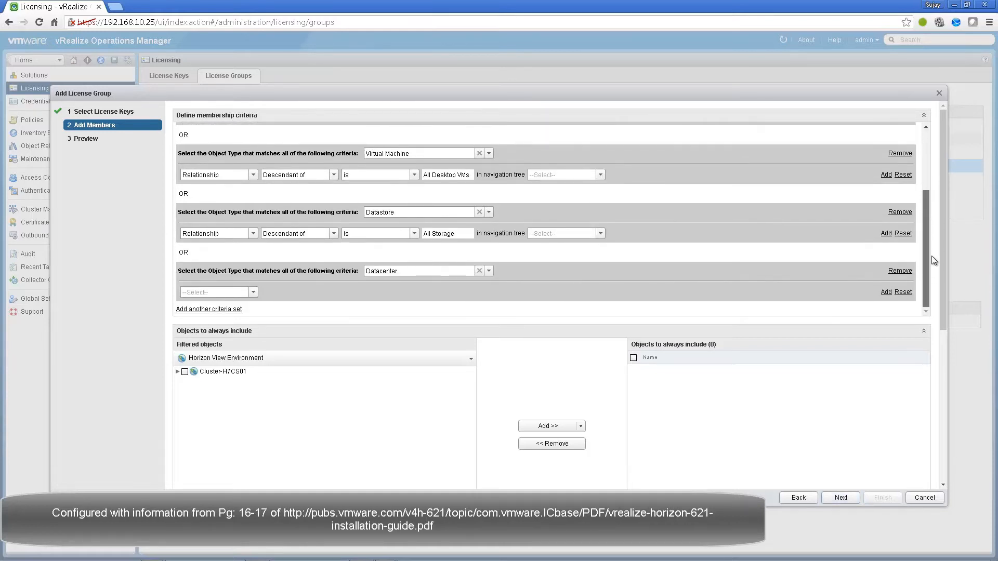
click(850, 500)
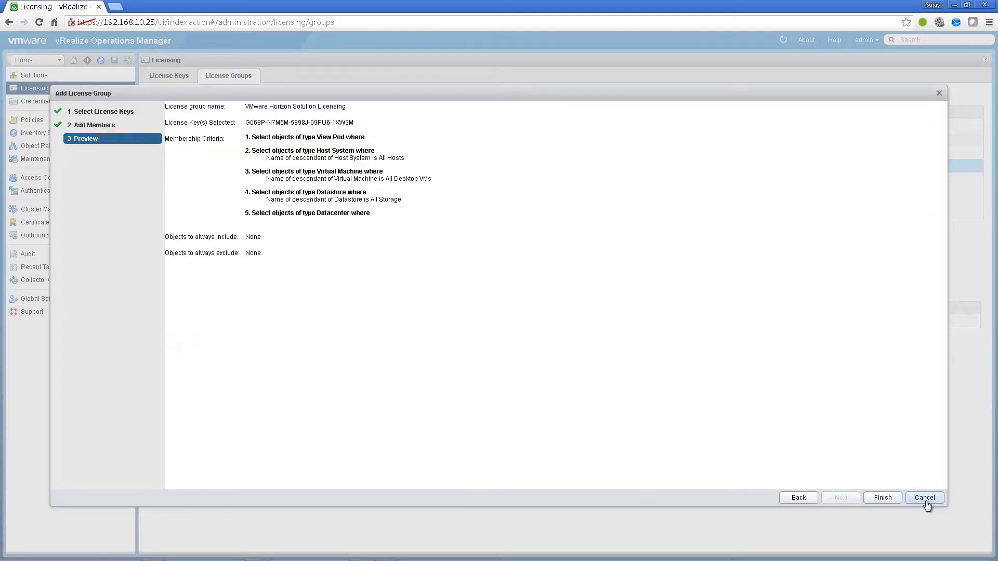
click(876, 502)
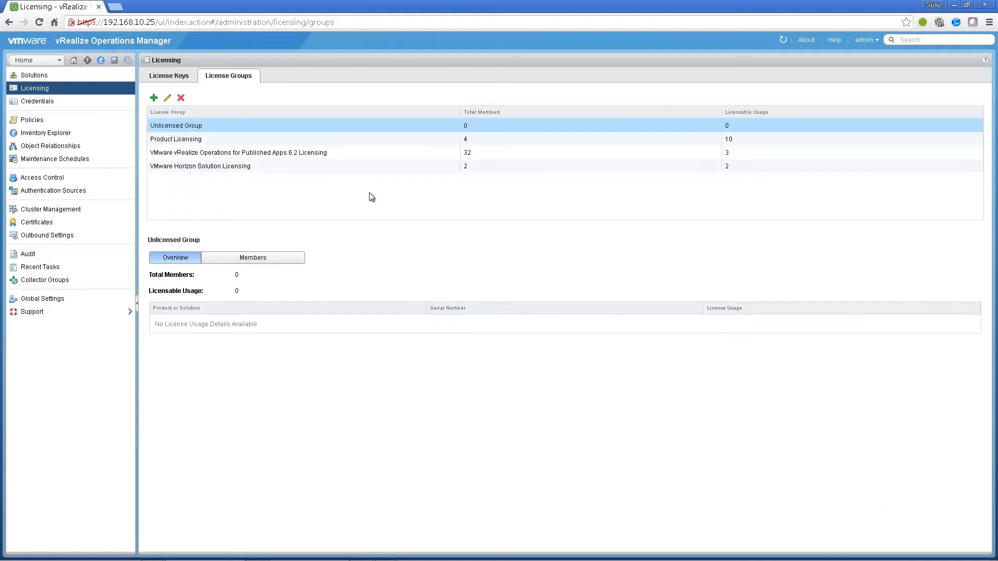
click(317, 158)
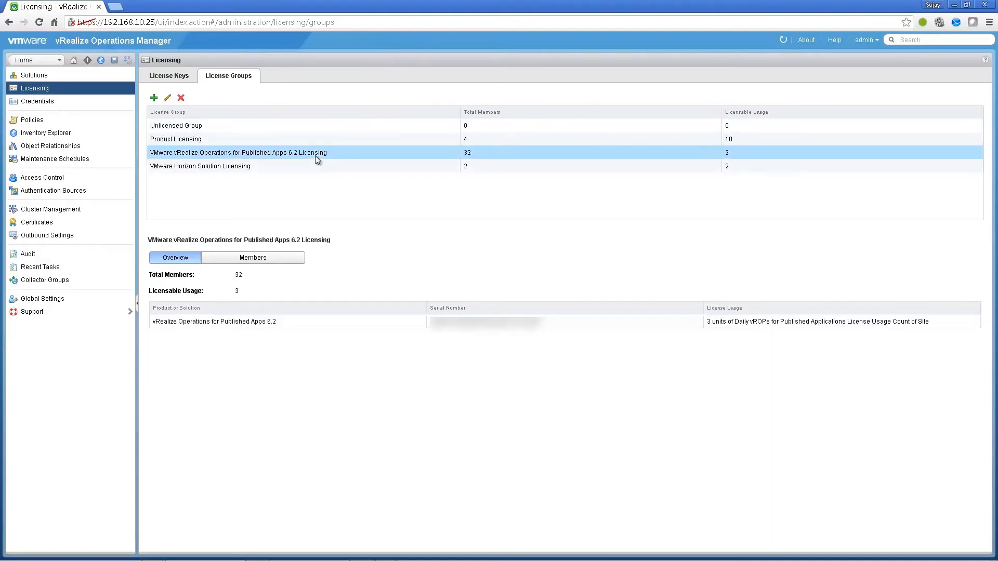
- Save the Published Apps licensing group with membership limited to XEnvironment objects
click(167, 100)
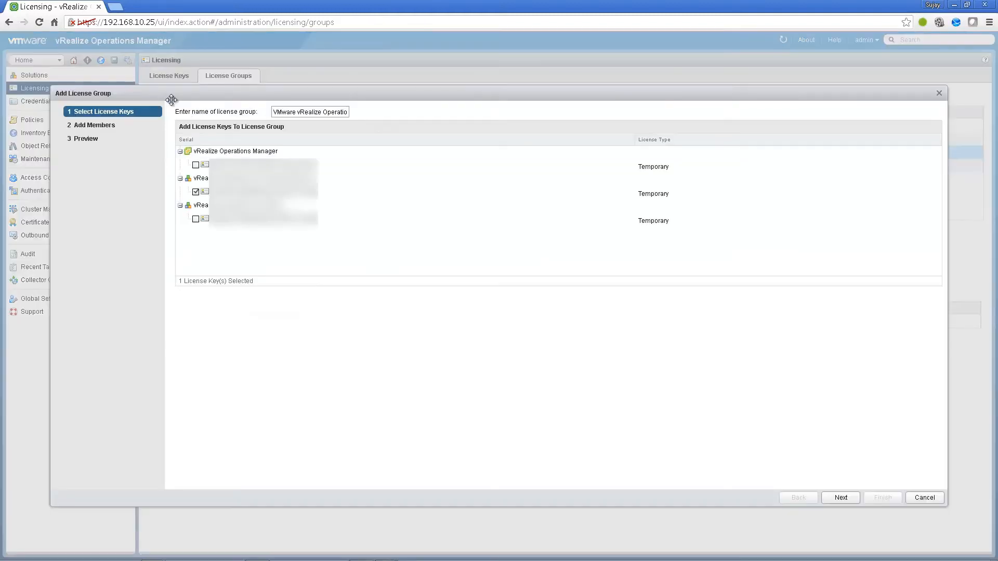
click(840, 497)
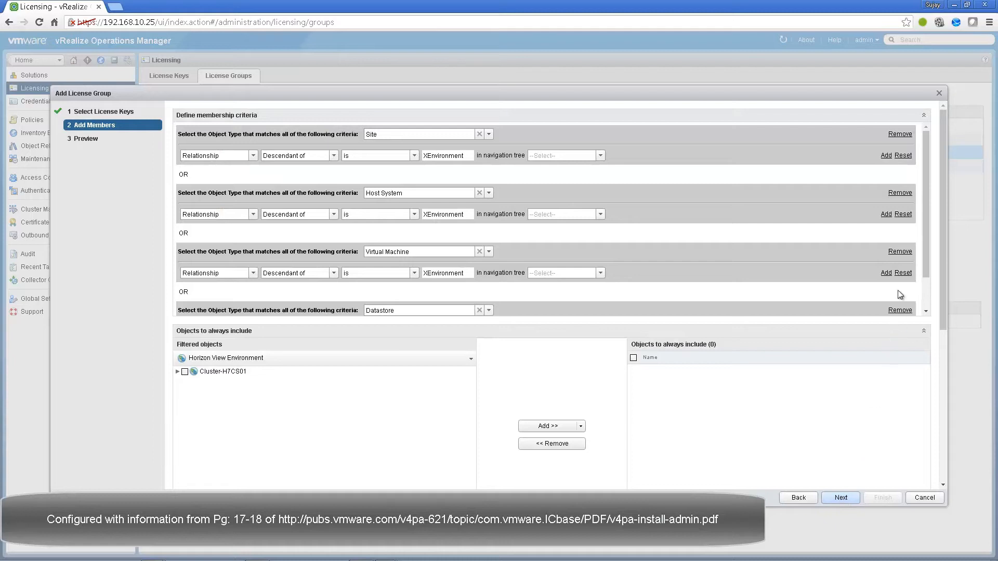
drag(927, 264, 928, 294)
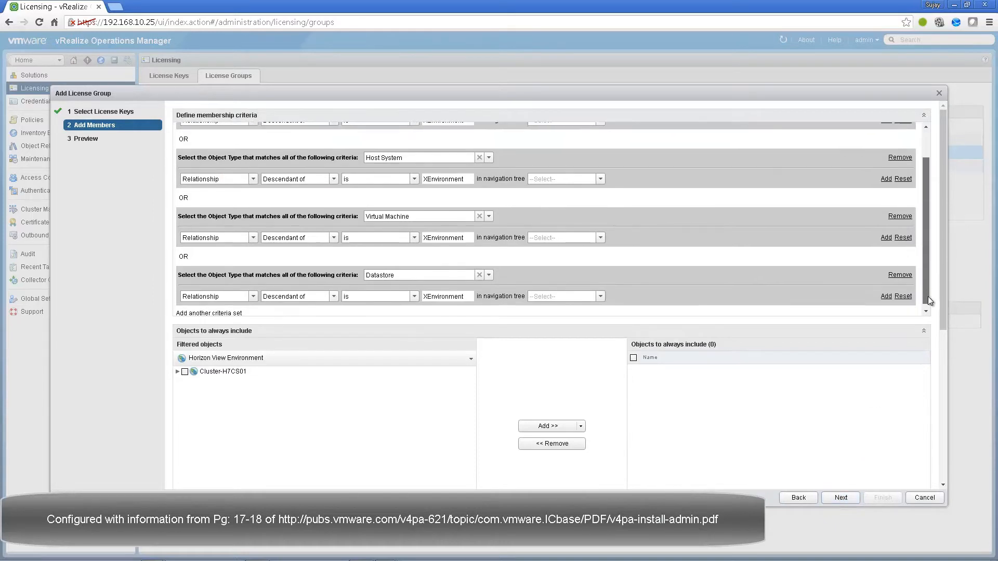
click(841, 498)
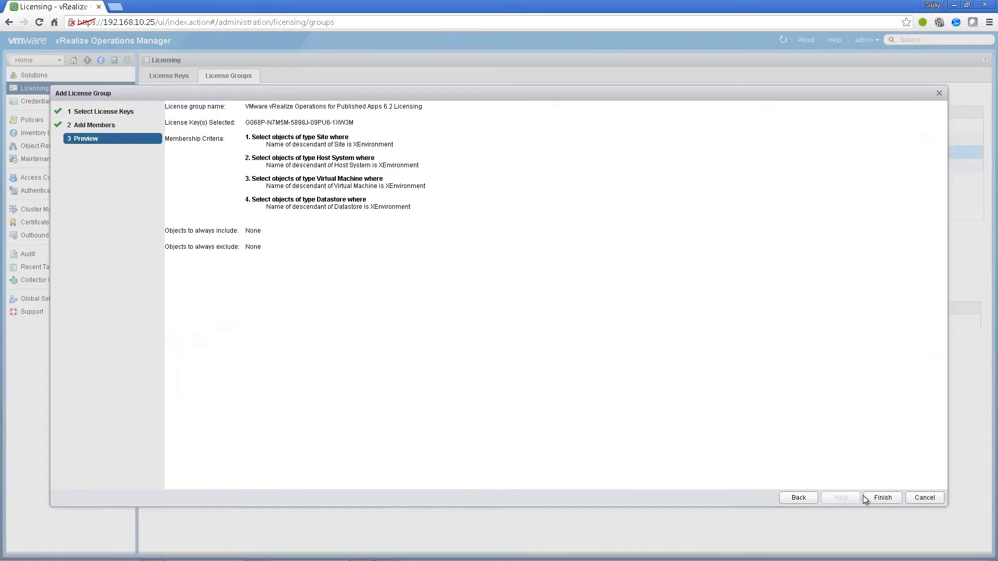
click(875, 498)
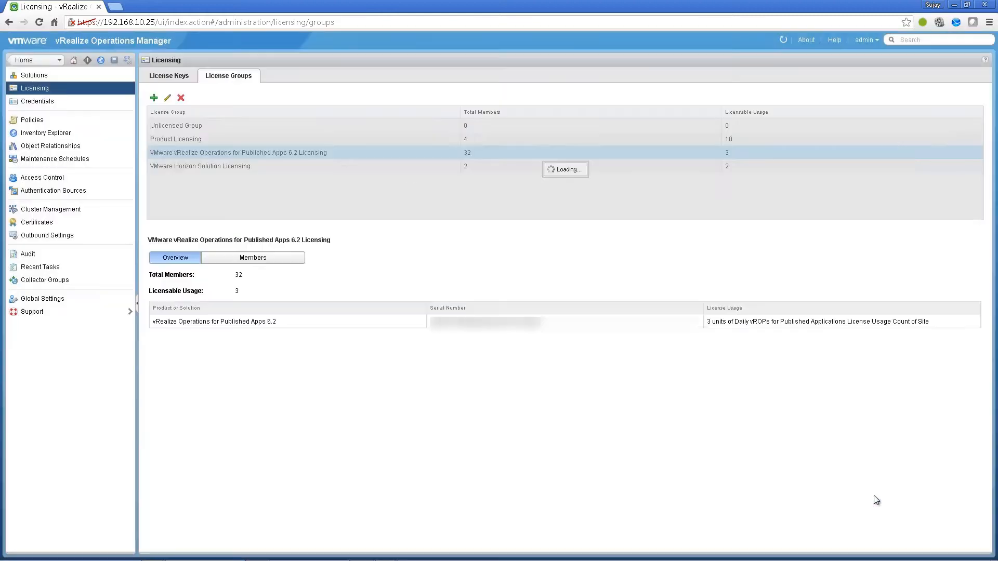
- Save the Product Licensing group excluding Horizon and XEnvironment objects, then return to Solutions
click(260, 142)
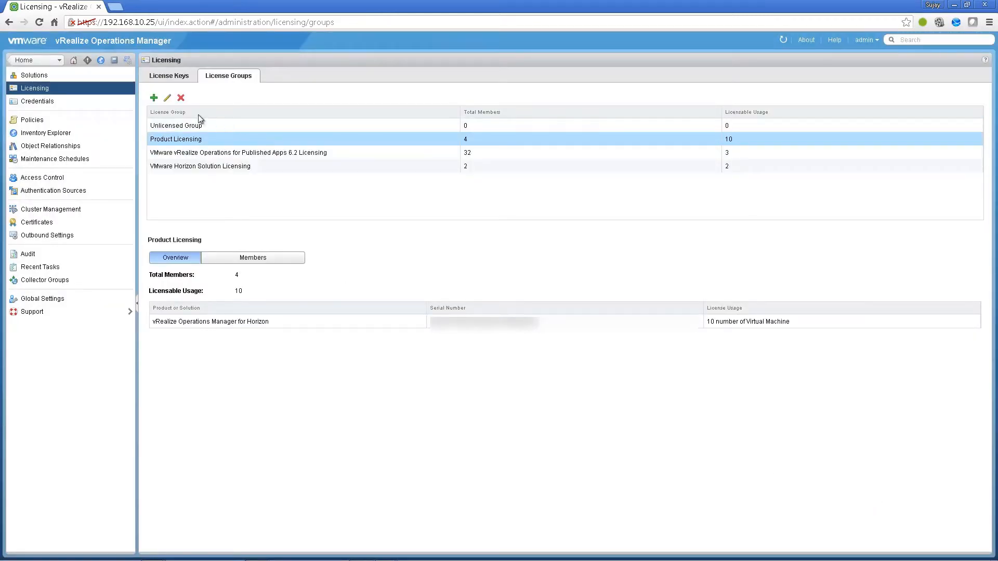
click(166, 97)
click(851, 500)
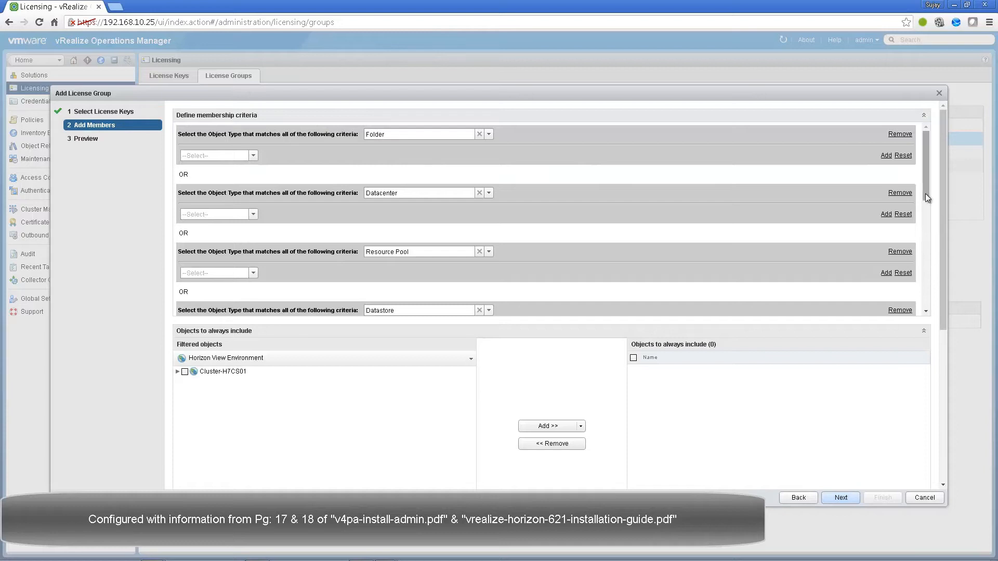
drag(927, 196, 910, 319)
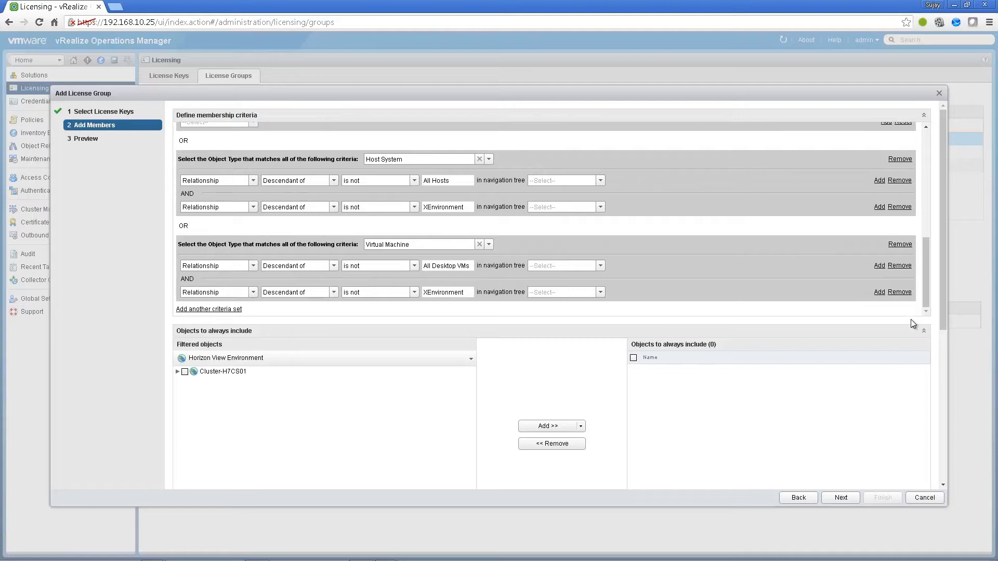
click(853, 500)
click(876, 498)
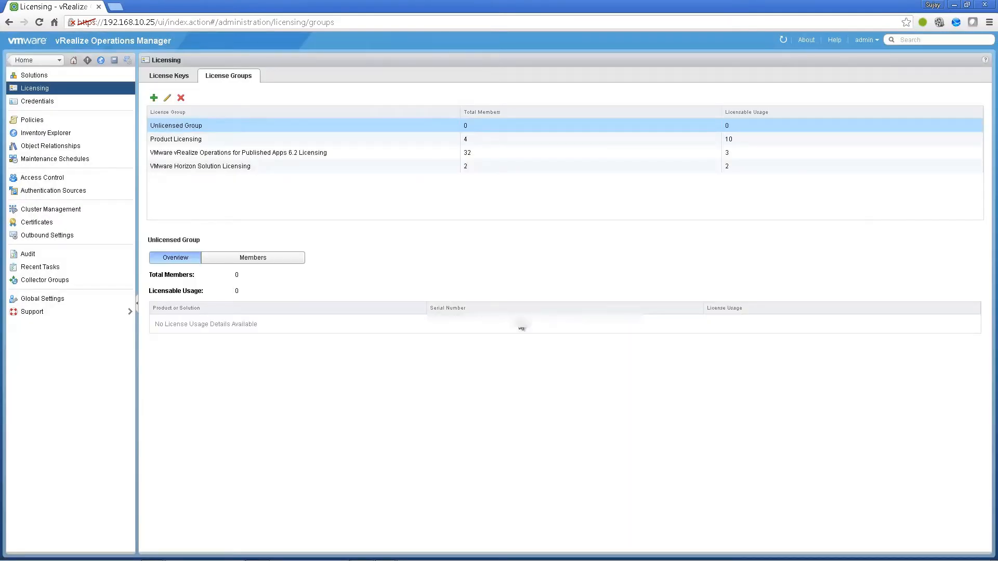
click(61, 76)
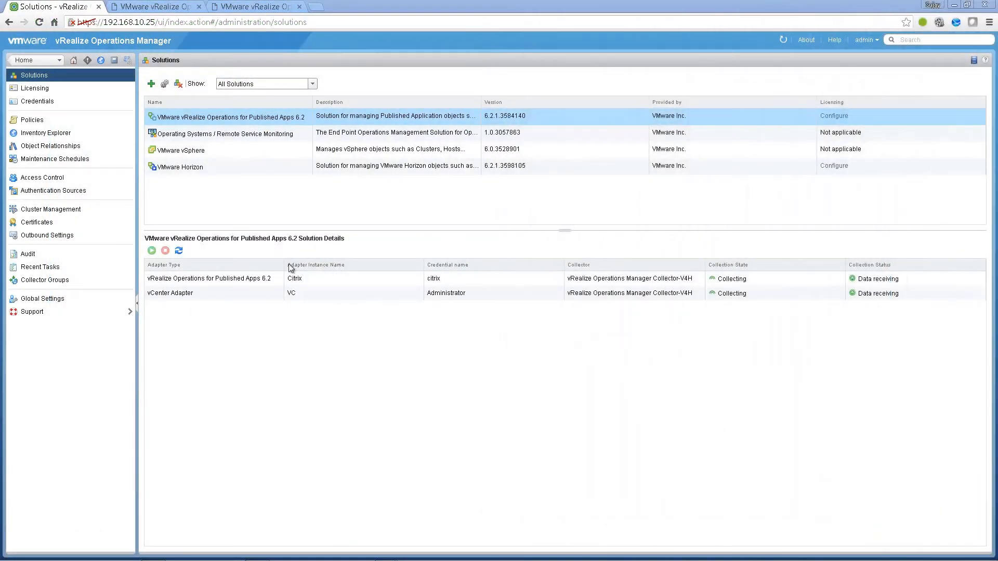
- In the Published Applications guide, highlight the default ports 3095-3098 note and product heading
click(154, 8)
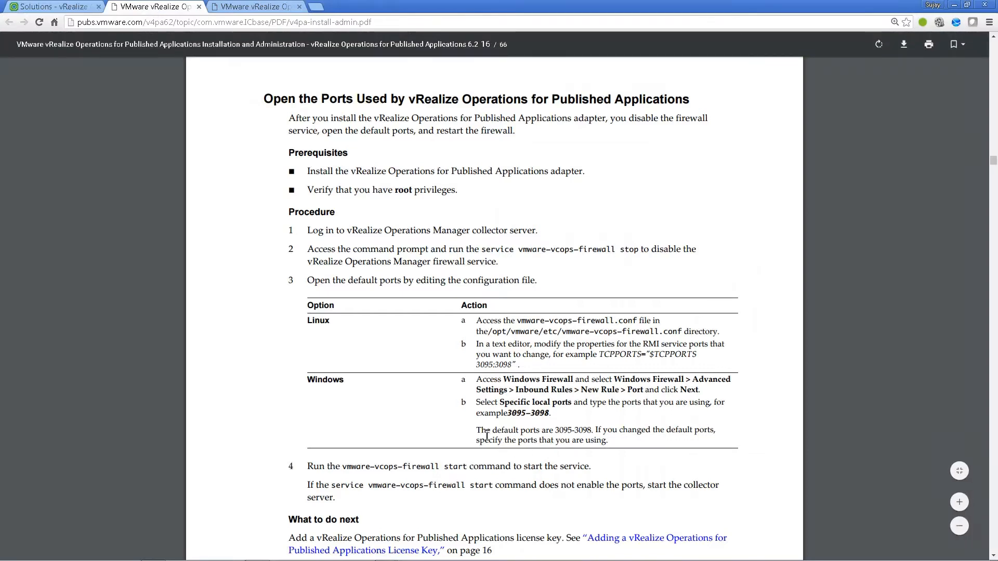
drag(476, 430, 593, 429)
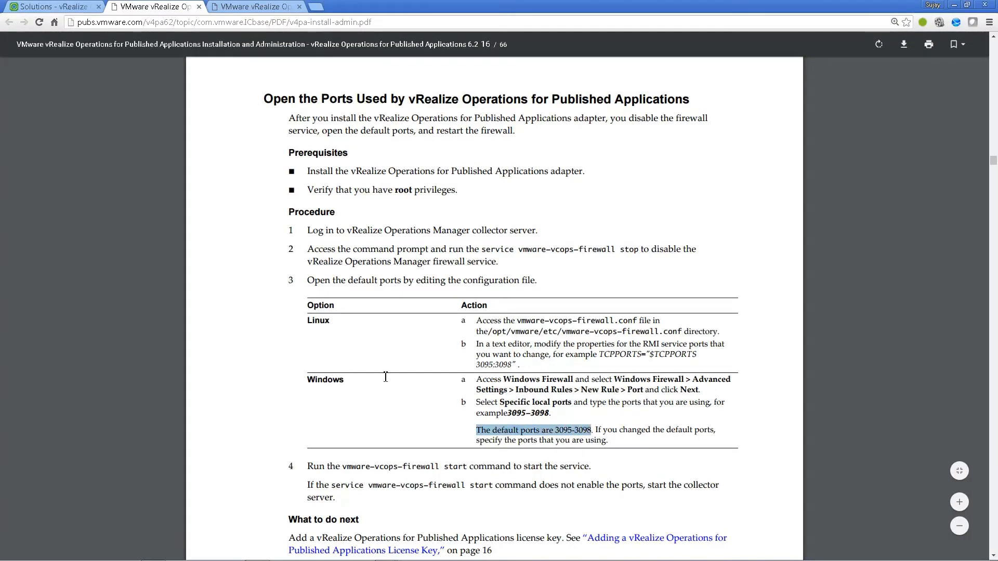
drag(411, 99, 689, 100)
- In the Horizon guide, highlight the default ports 3091-3095 note and the TCPPORTS command
click(258, 10)
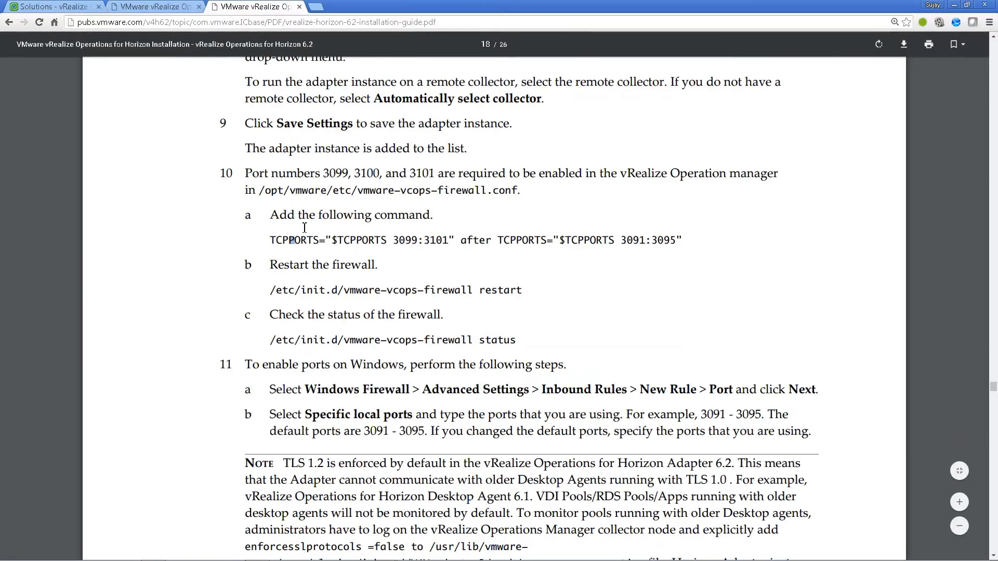
drag(270, 432, 429, 432)
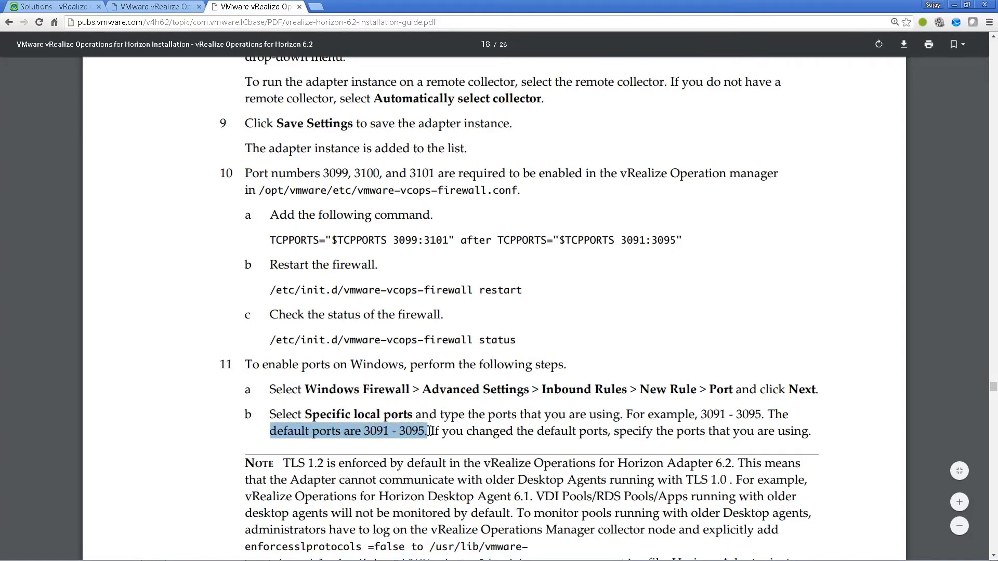
drag(271, 214, 682, 241)
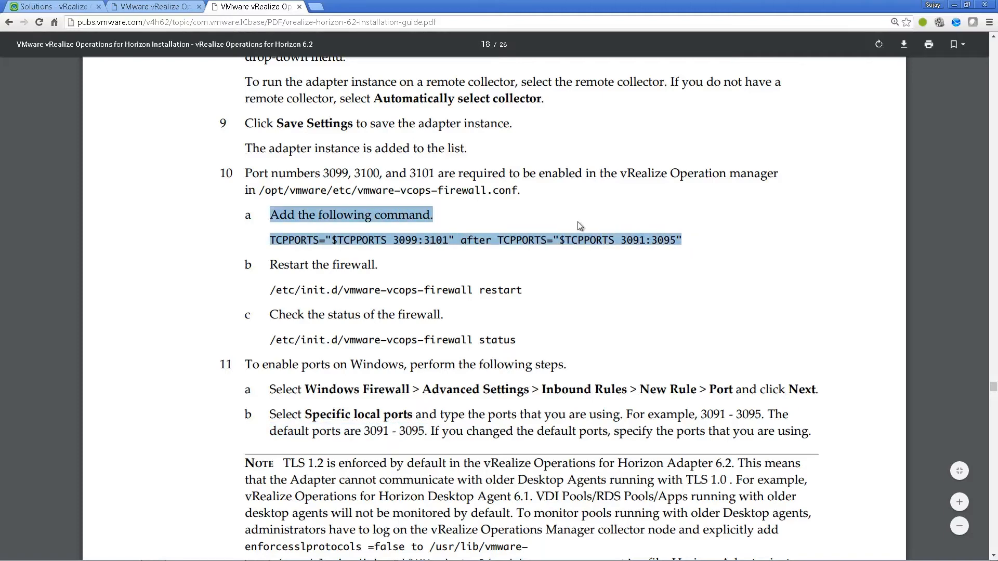
key(alt+Tab)
- Log in to the appliance console as root
click(646, 276)
key(alt+F1)
text(root)
key(Return)
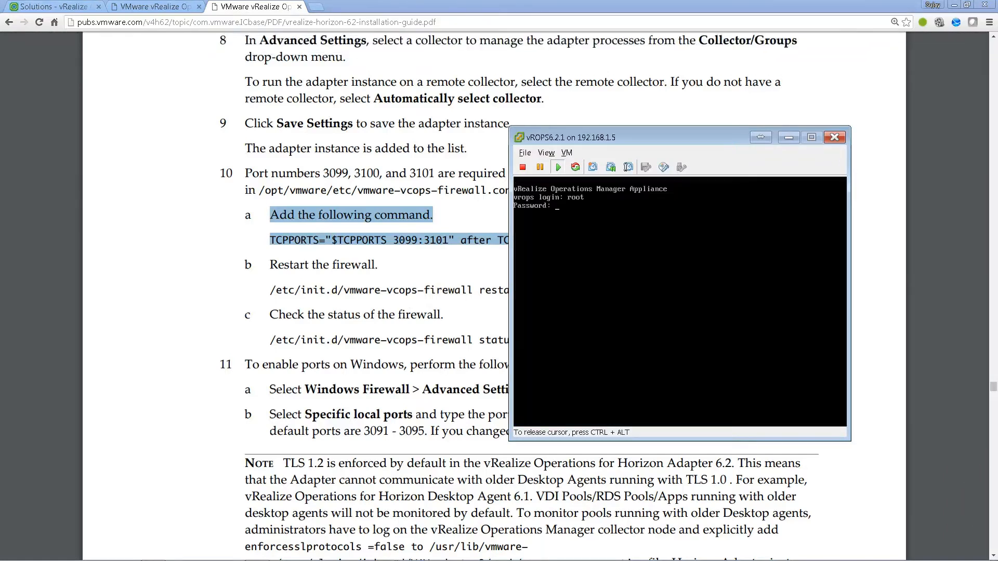
key(Return)
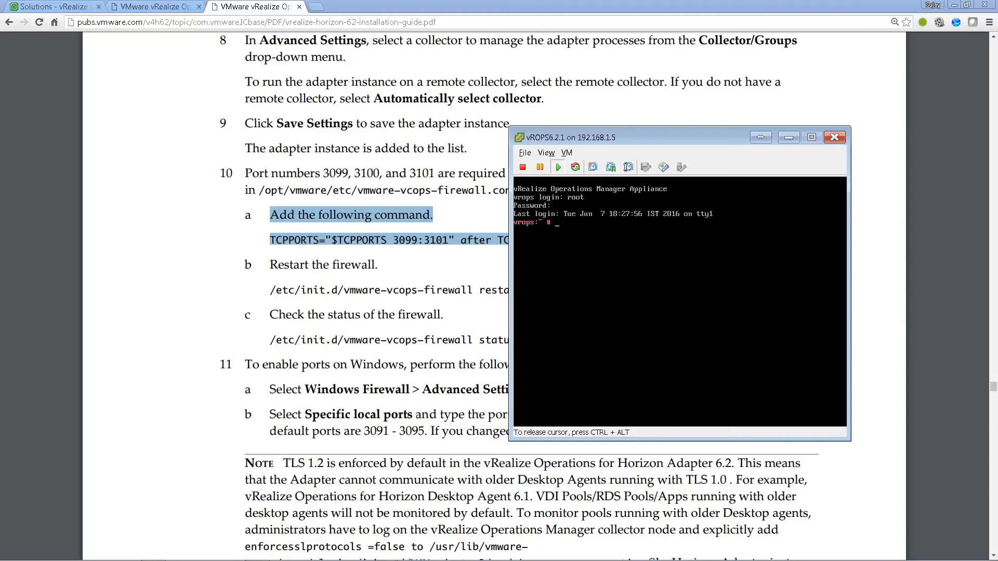
- Open /opt/vmware/etc/vmware-vcops-firewall.conf in vi
text(vi /o)
text(pt/vmware)
text(/et)
key(BackSpace)
text(etc/vm)
key(Tab)
key(Return)
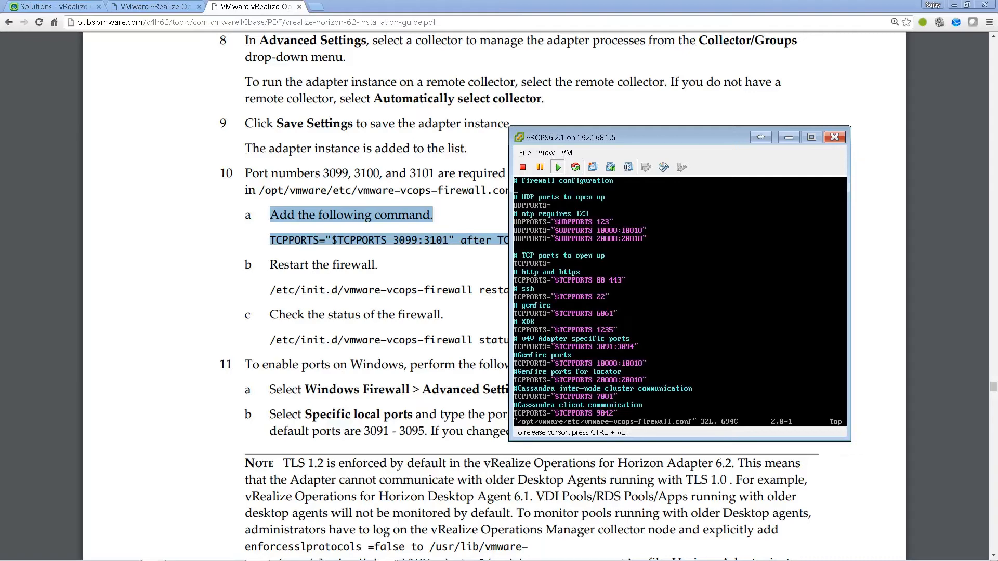
- Change the adapter port range end from 3094 to 3101 and save the file with :wq
key(Down)
key(Down)
key(Down)
key(Down)
key(Down)
key(Down)
key(Down)
key(Down)
key(Down)
key(Down)
key(Down)
key(Down)
key(Down)
key(Down)
key(Down)
key(Down)
key(Down)
key(Down)
key(Down)
key(Down)
key(Up)
key(i)
key(End)
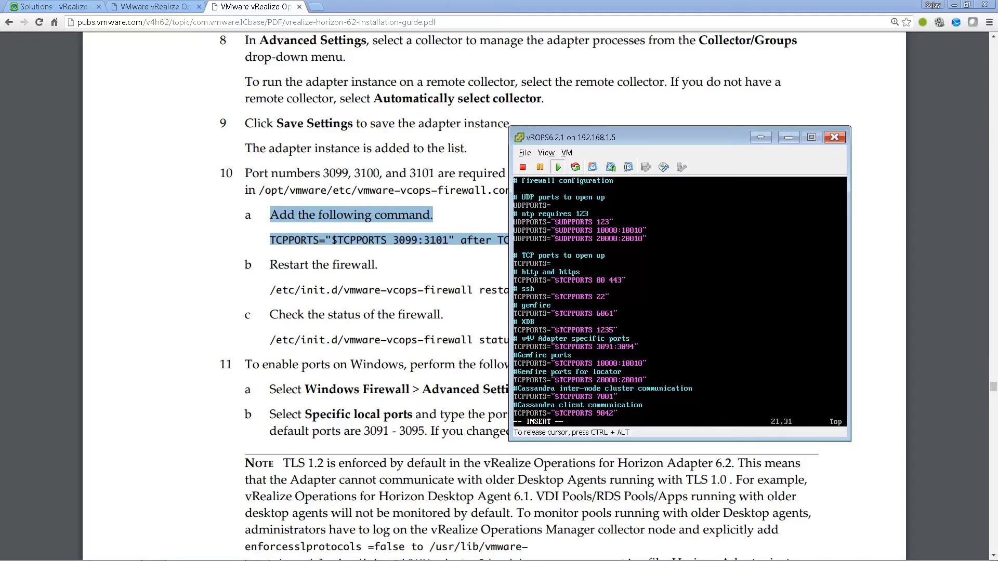
key(Left)
key(BackSpace)
key(BackSpace)
text(101)
key(Escape)
text(:wq)
key(Return)
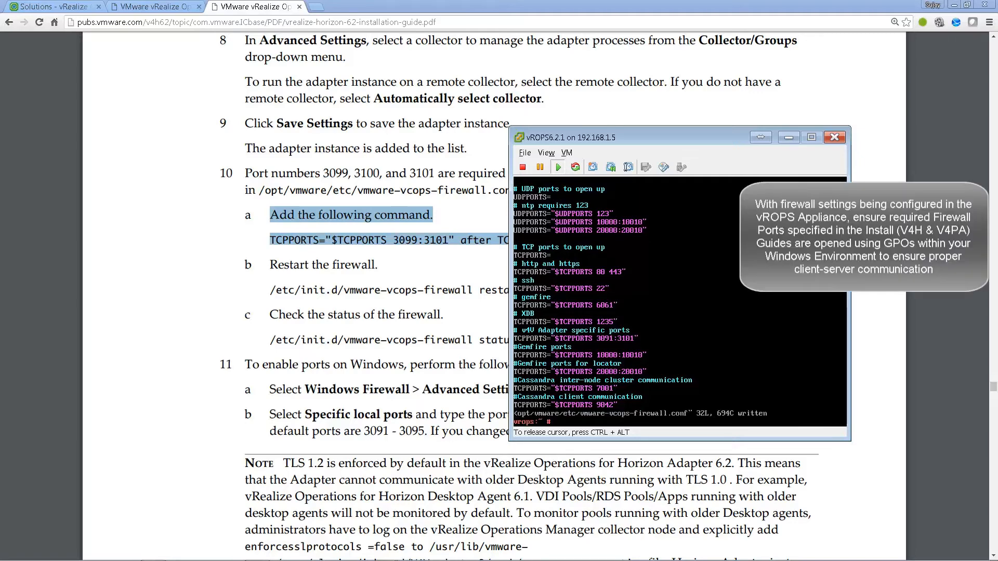
- Restart the vmware-vcops-firewall service and check its status
text(/etc/init.d/vmwa)
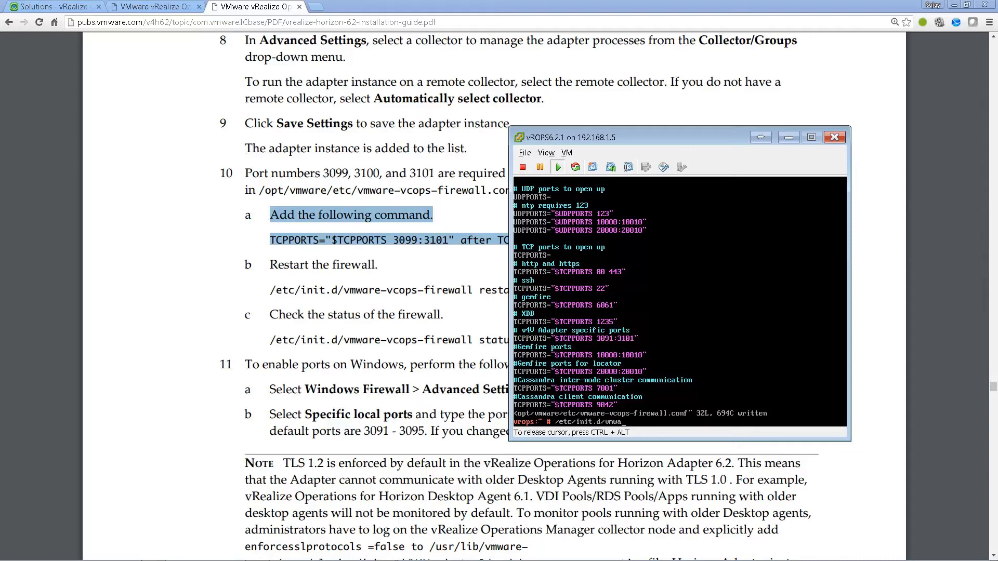
text(re-vcops-firewall restart)
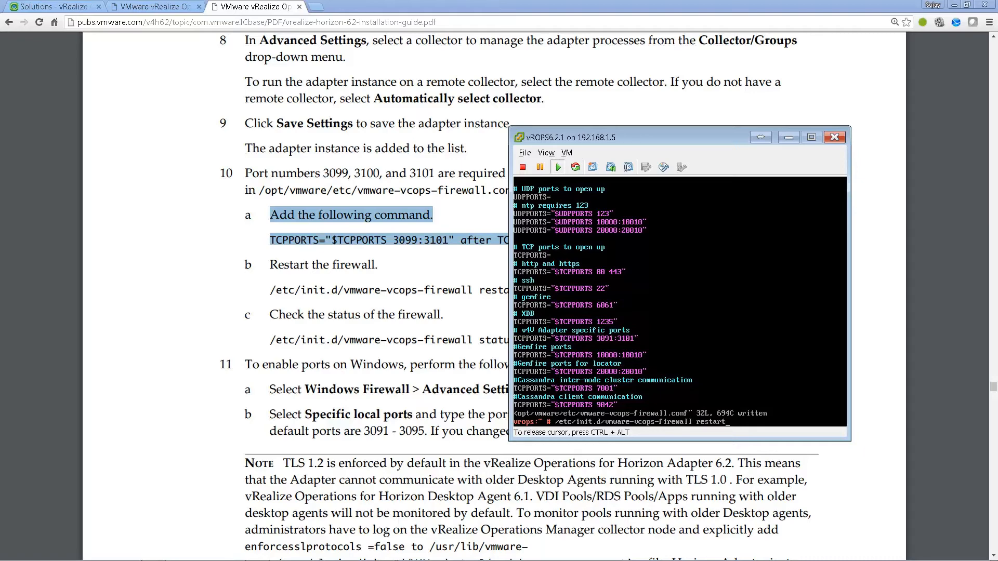
key(Return)
key(Up)
key(BackSpace)
key(BackSpace)
key(BackSpace)
key(BackSpace)
key(BackSpace)
key(BackSpace)
key(BackSpace)
text(status)
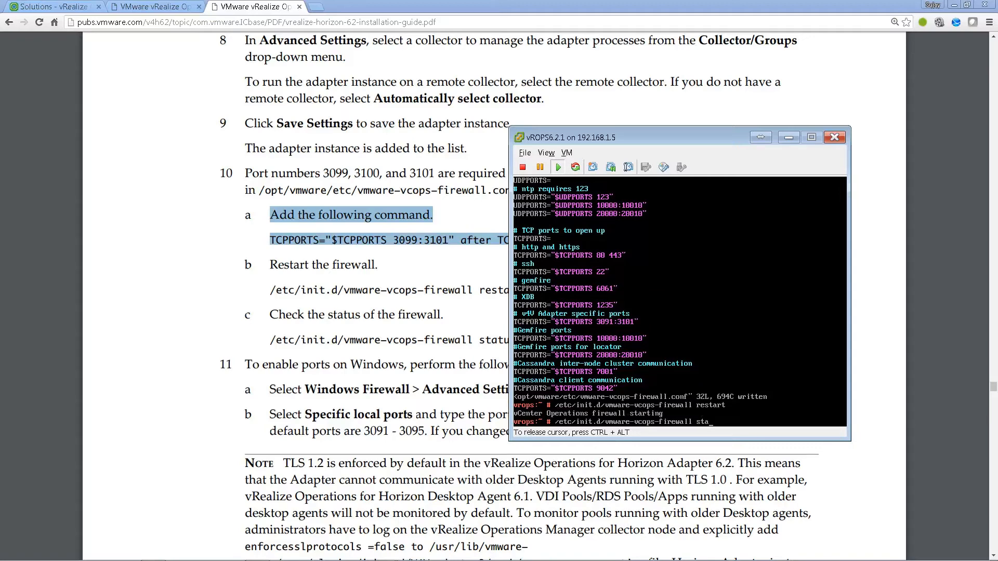
key(Return)
- Log out of the appliance shell and minimize the console window
text(exit)
key(Return)
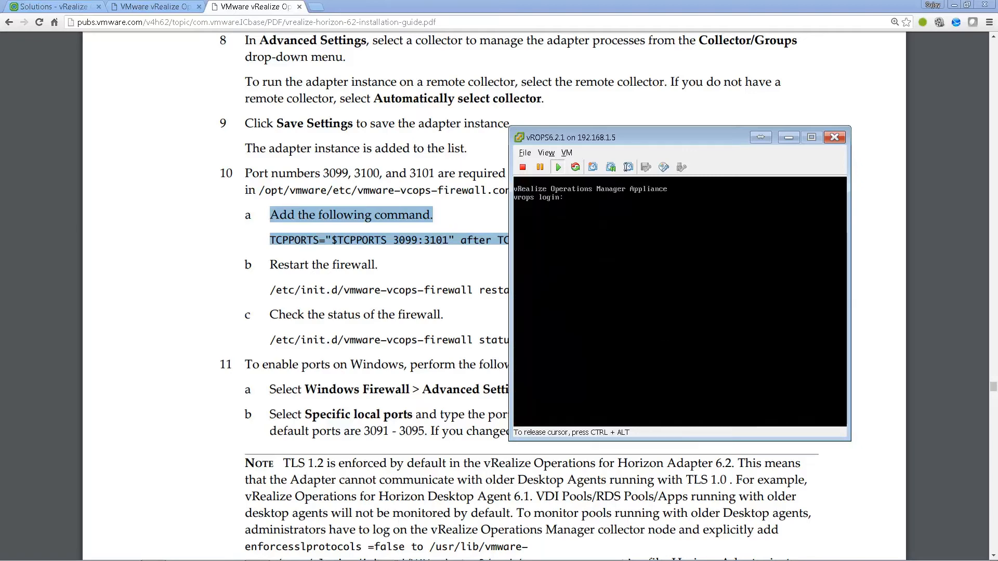
key(alt+F2)
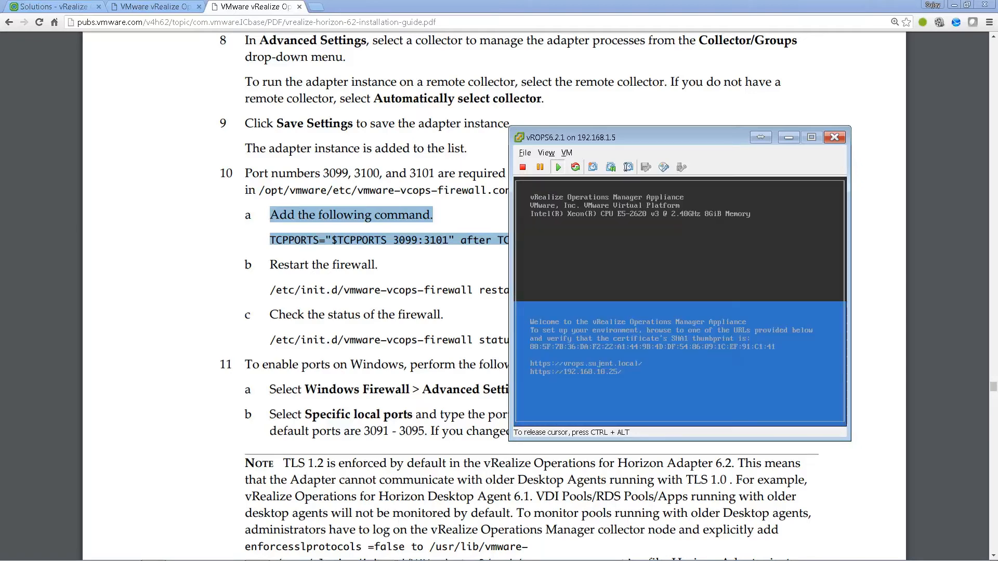
key(ctrl+alt)
click(799, 139)
- Close both PDF guides and open the H7CS01 virtual machine console from vSphere Client
click(299, 7)
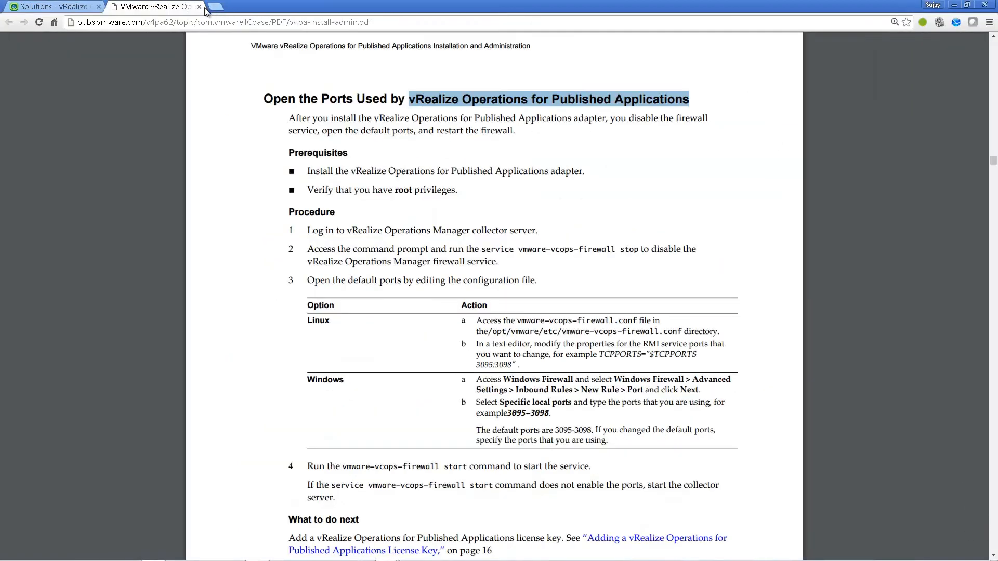
click(199, 7)
key(alt+Tab)
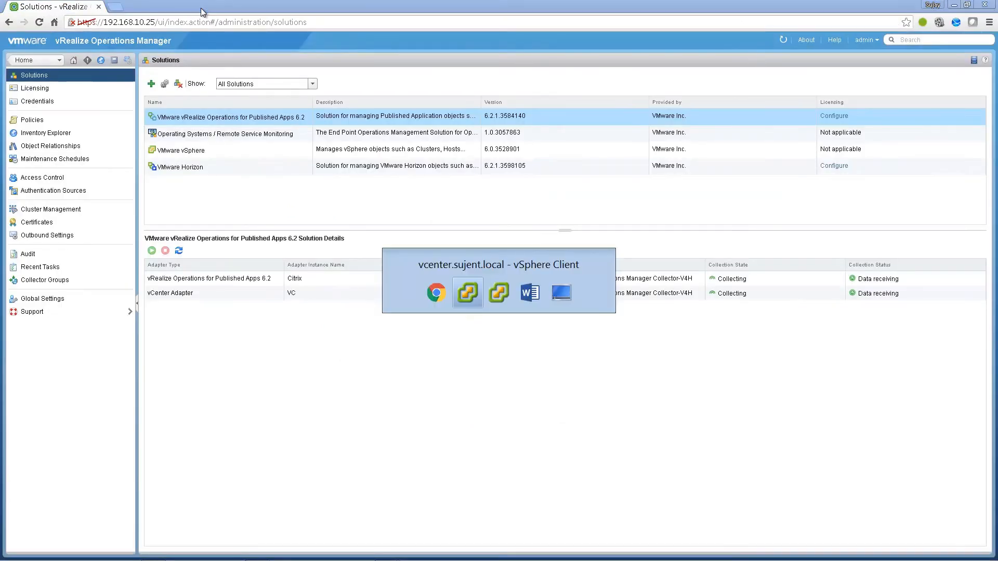
click(63, 151)
right_click(62, 154)
click(148, 195)
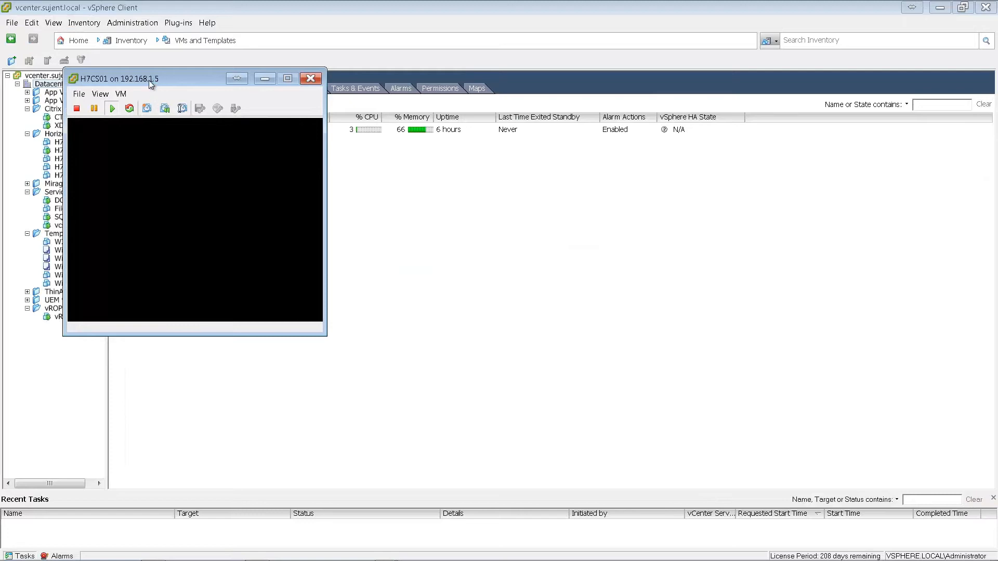
drag(149, 80, 139, 48)
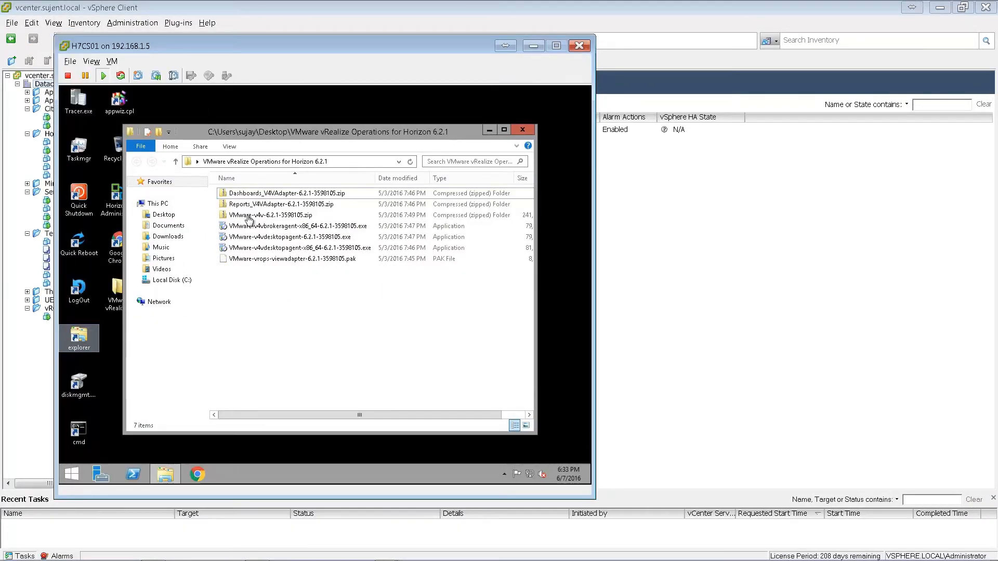
click(260, 224)
- Run the Horizon broker agent installer, accept the license and complete the installation
click(266, 229)
right_click(266, 233)
click(298, 245)
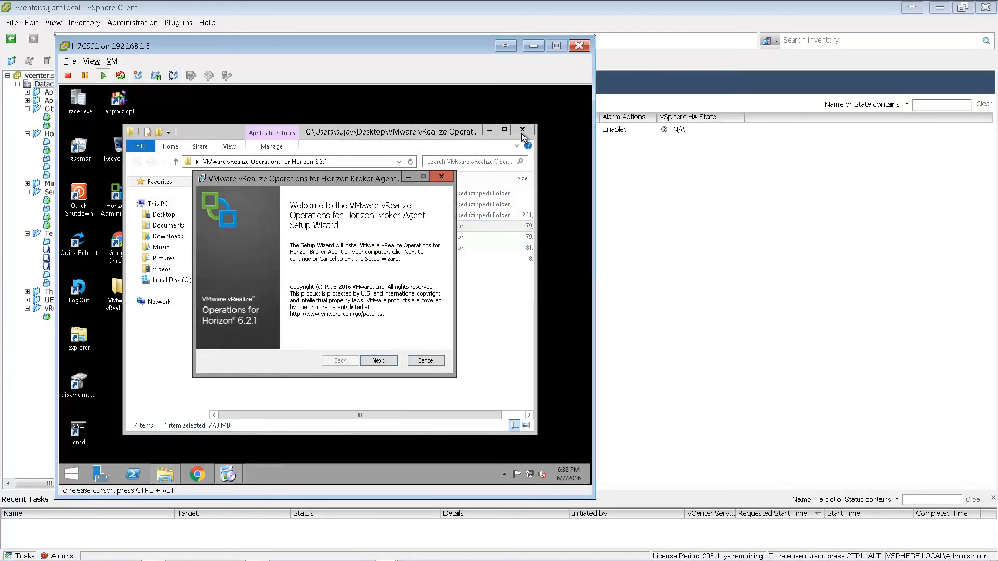
click(521, 130)
click(375, 358)
click(320, 336)
click(376, 360)
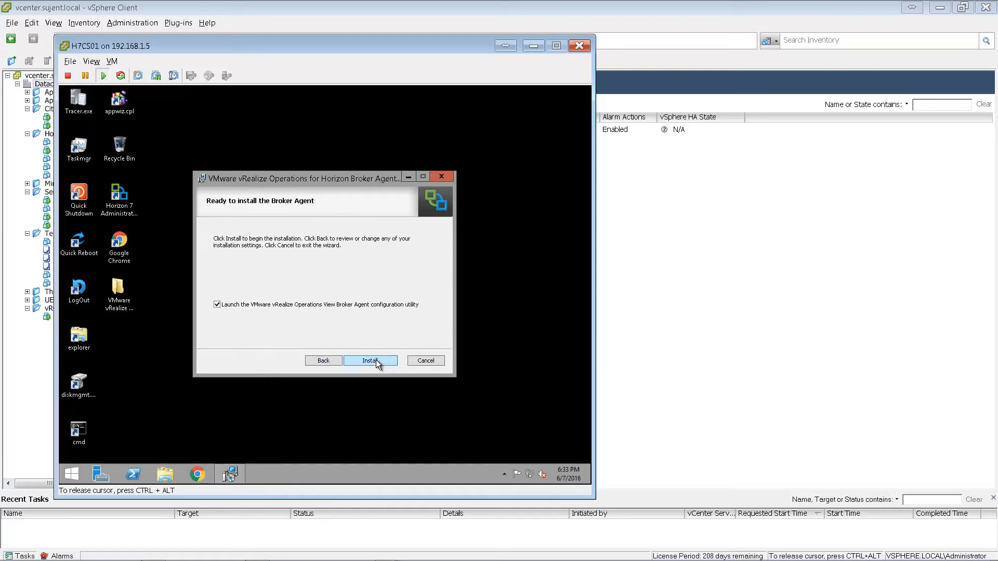
click(376, 361)
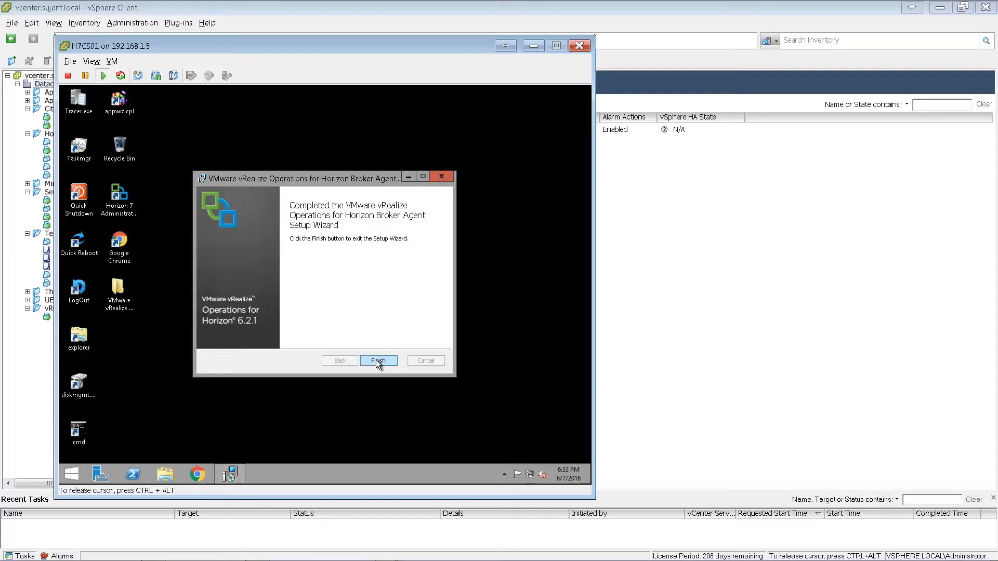
click(378, 361)
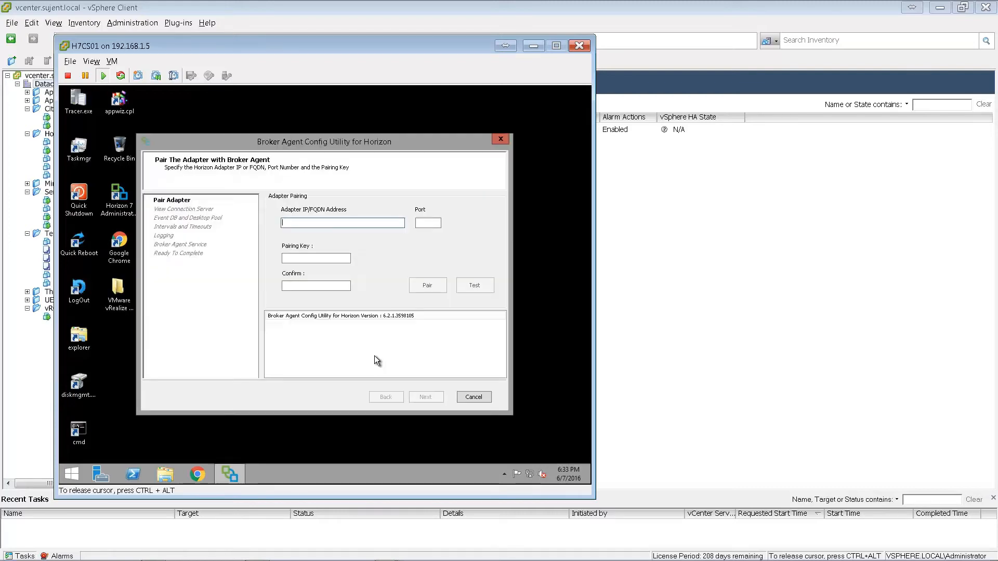
- Pair the broker agent with vrops.sujent.local on port 3091 using the pairing key
text(vrops.sujent)
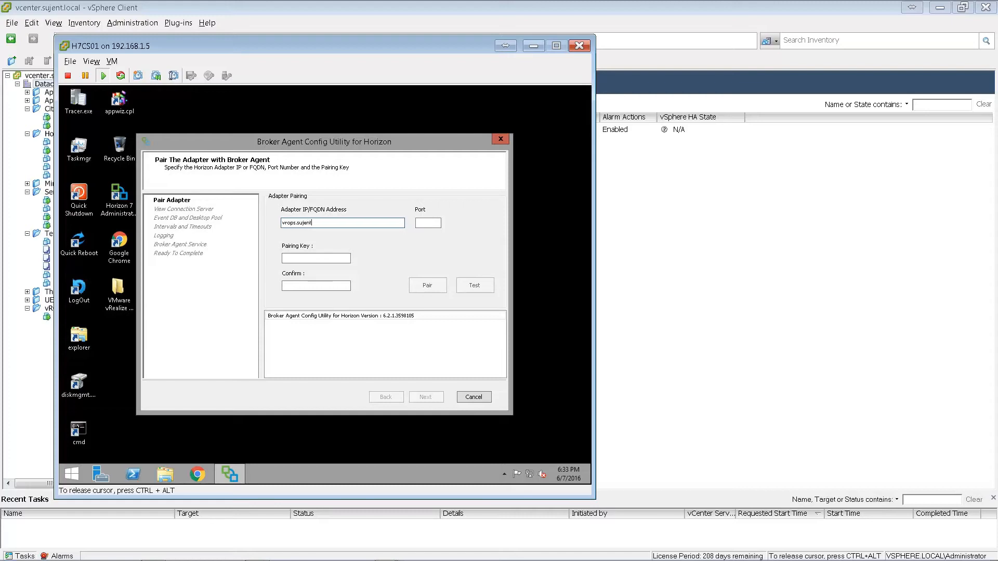
text(.local)
key(Tab)
text(3091)
key(Tab)
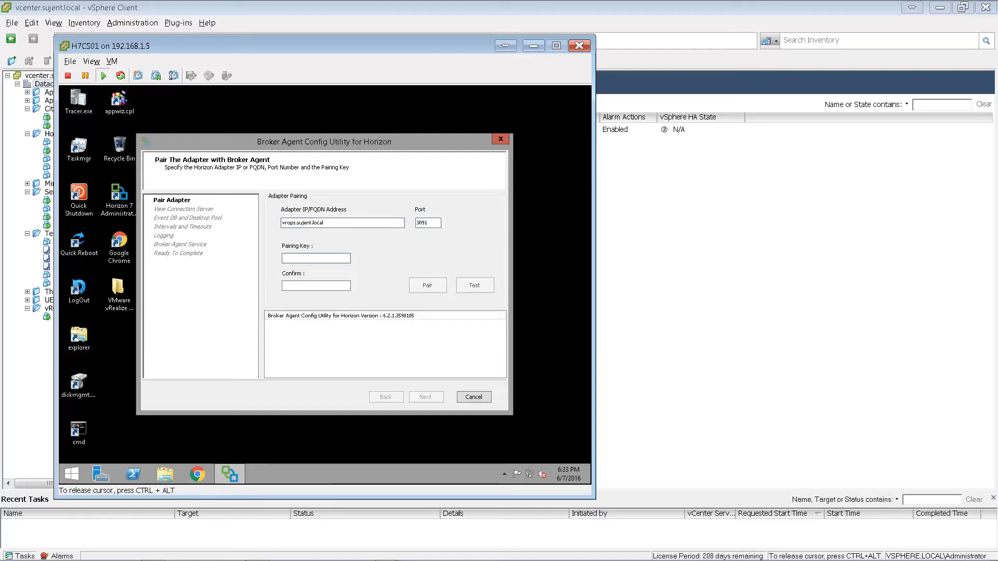
text(•••••)
key(Tab)
text(••••••)
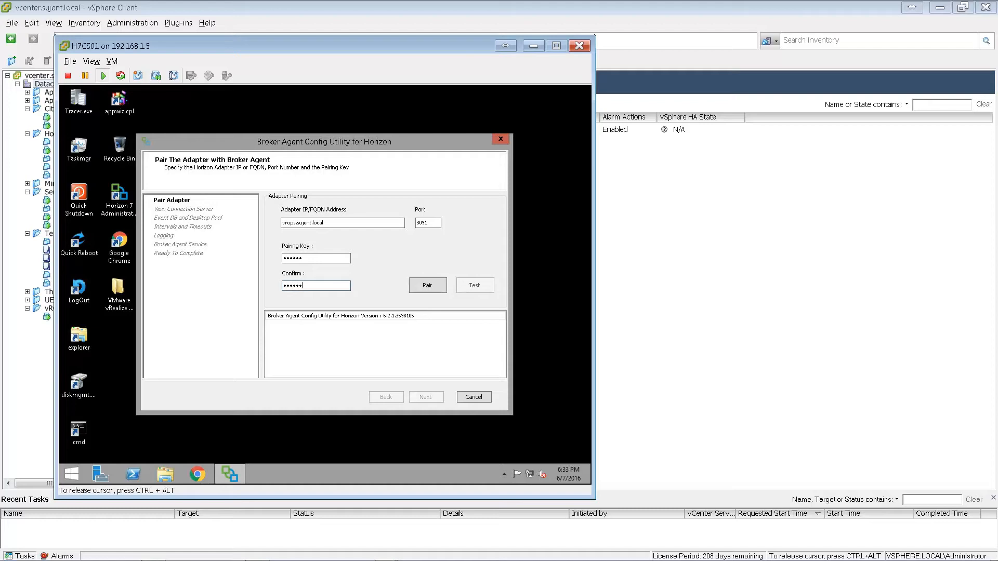
click(420, 286)
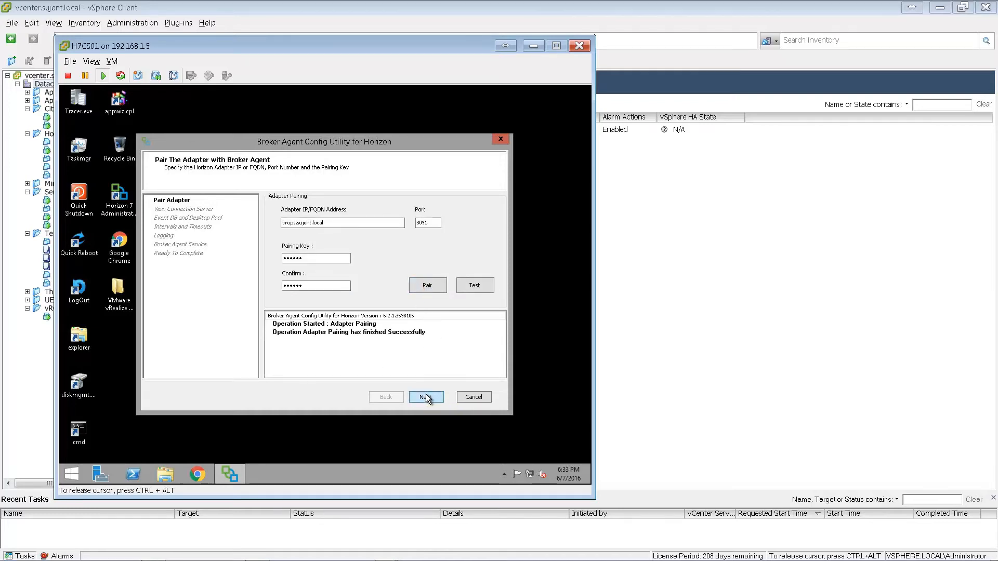
- Test the View Connection Server connection and the event database credentials
click(425, 397)
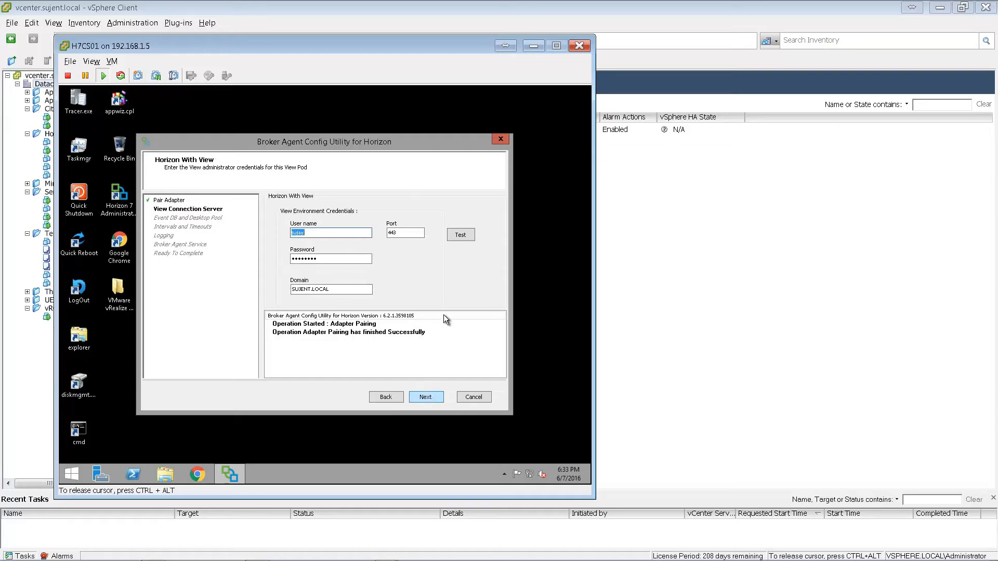
click(465, 237)
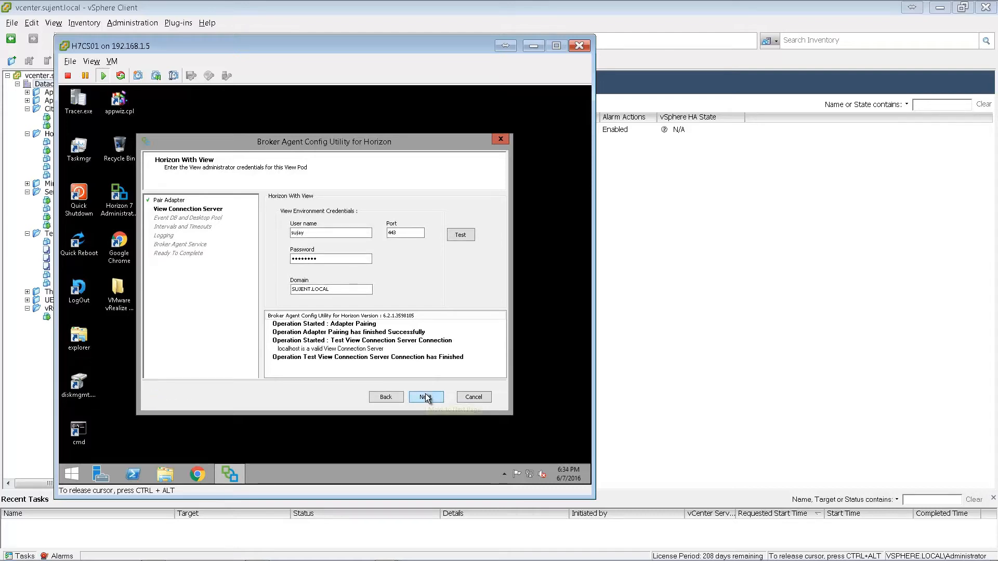
click(425, 397)
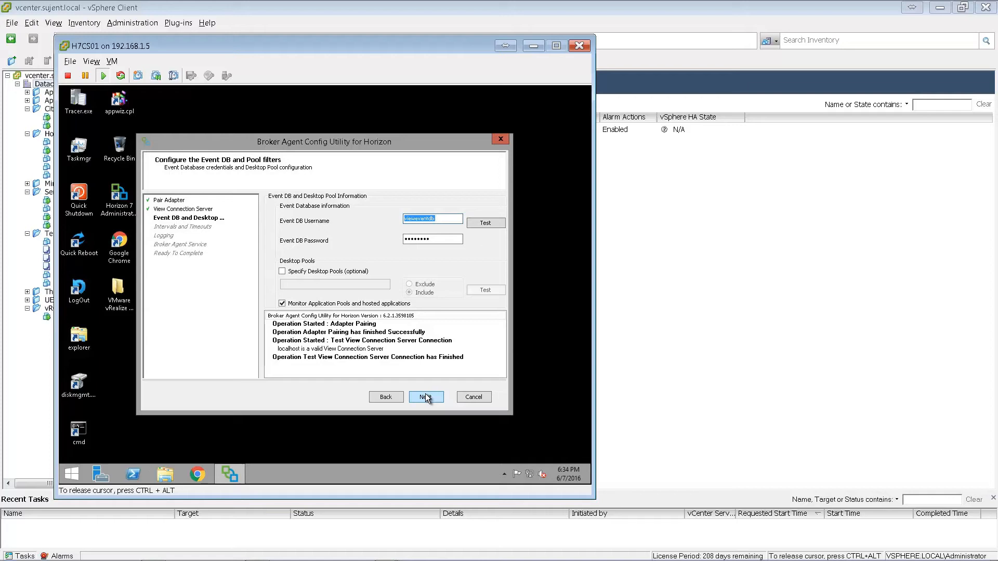
click(485, 222)
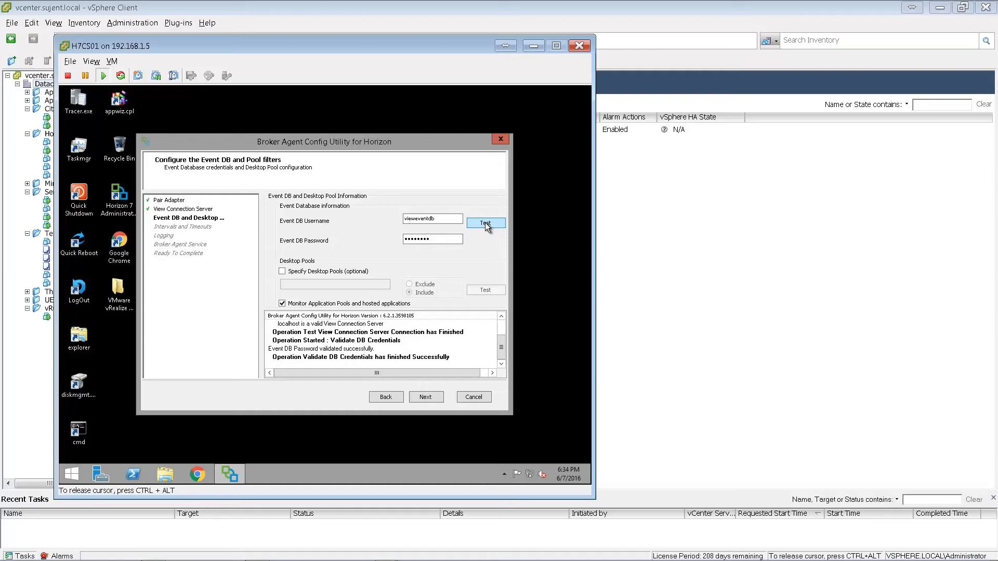
click(420, 398)
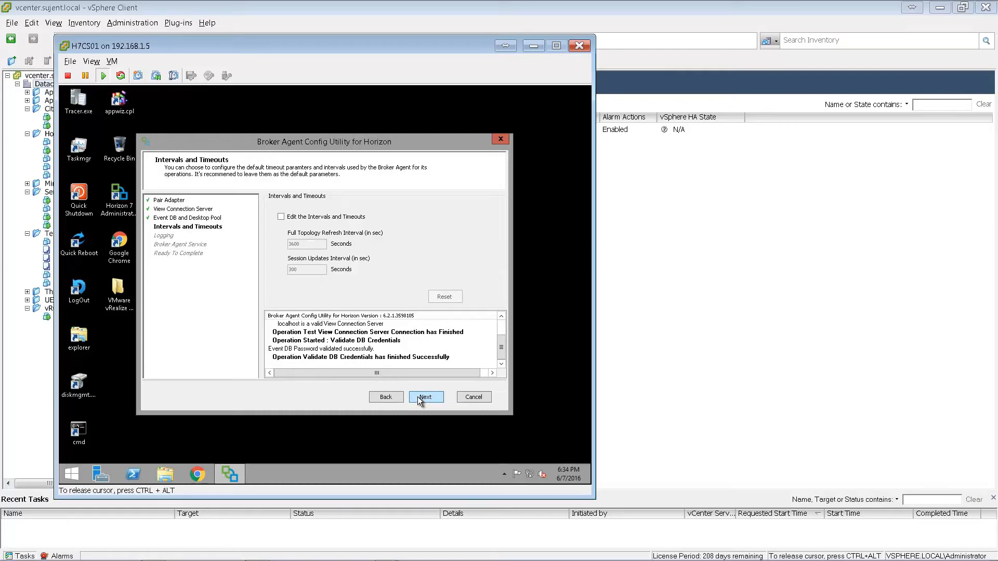
- Keep default intervals and logging, start the Broker Agent service and apply the configuration
click(418, 399)
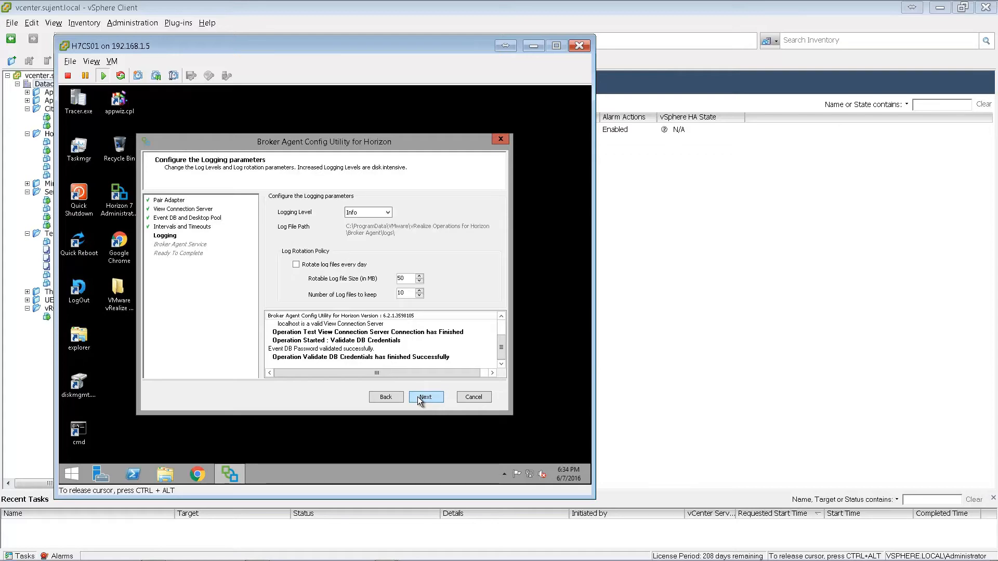
click(417, 397)
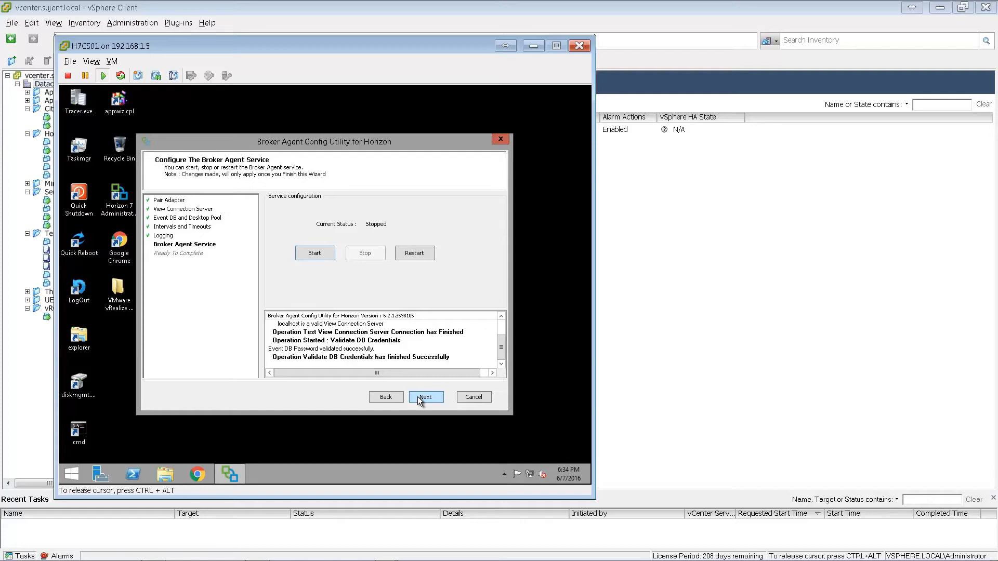
click(322, 253)
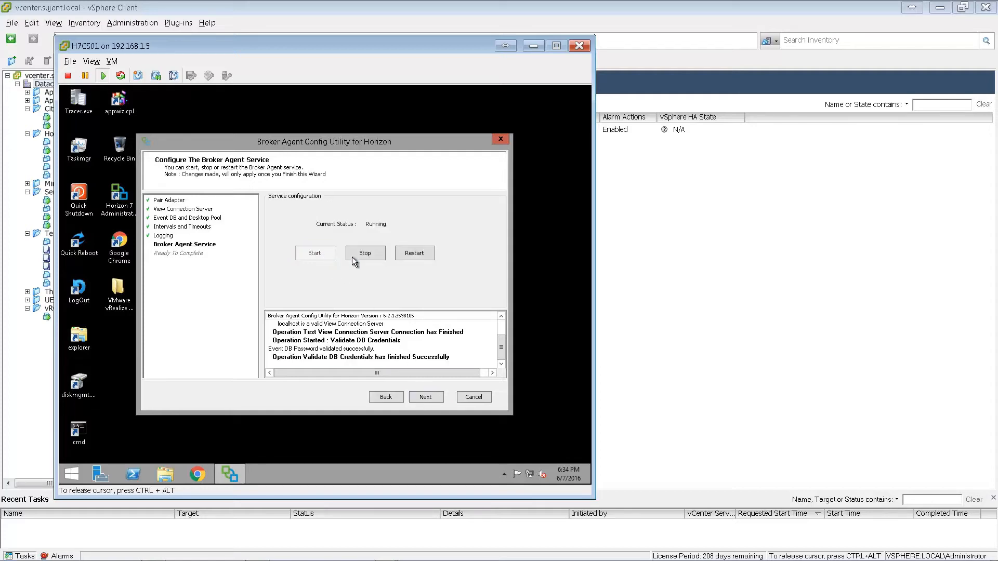
click(426, 398)
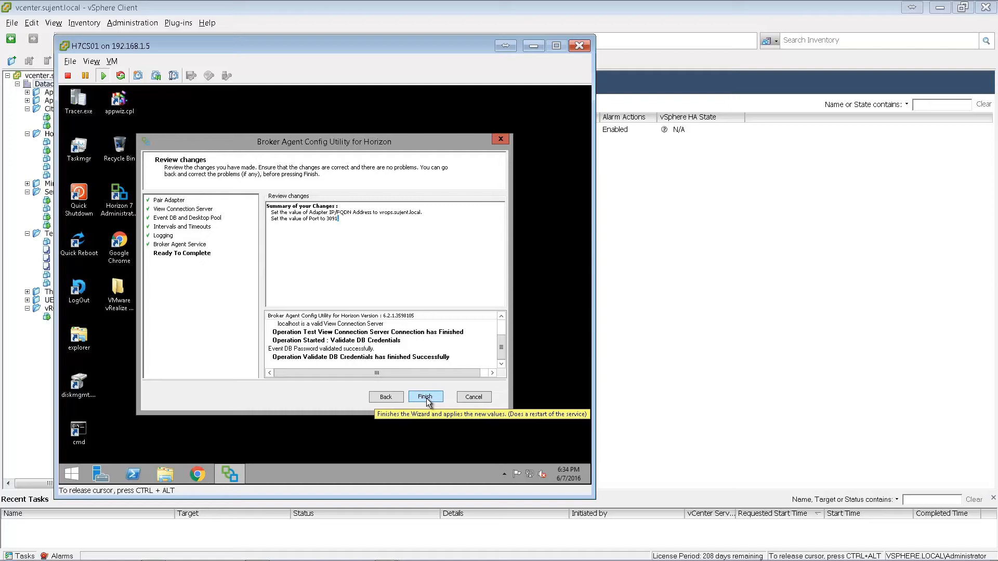
click(426, 398)
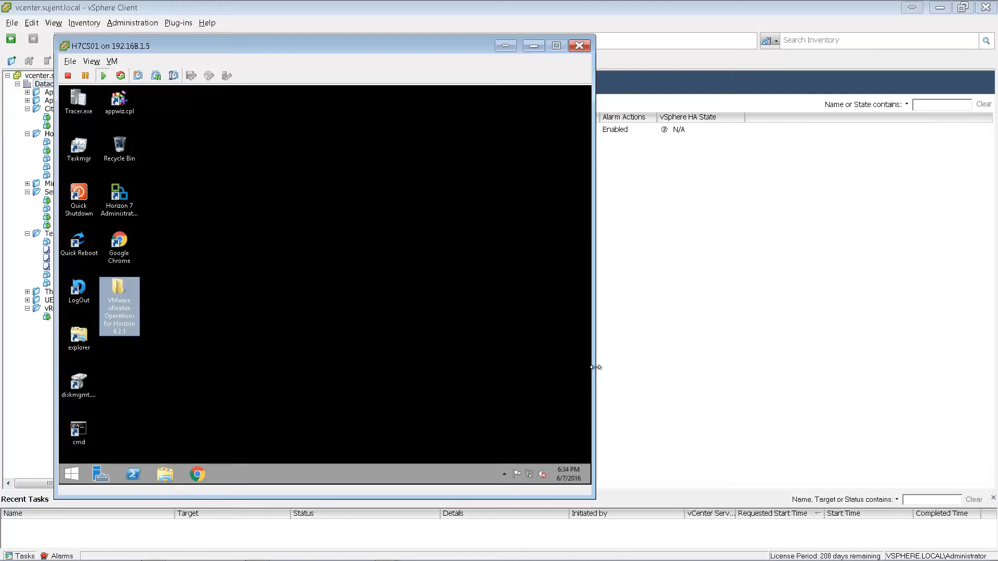
click(533, 47)
- Show the VMware Horizon solution's adapters on the vROps Solutions page to check collection status
key(alt+Tab)
key(alt+shift+Tab)
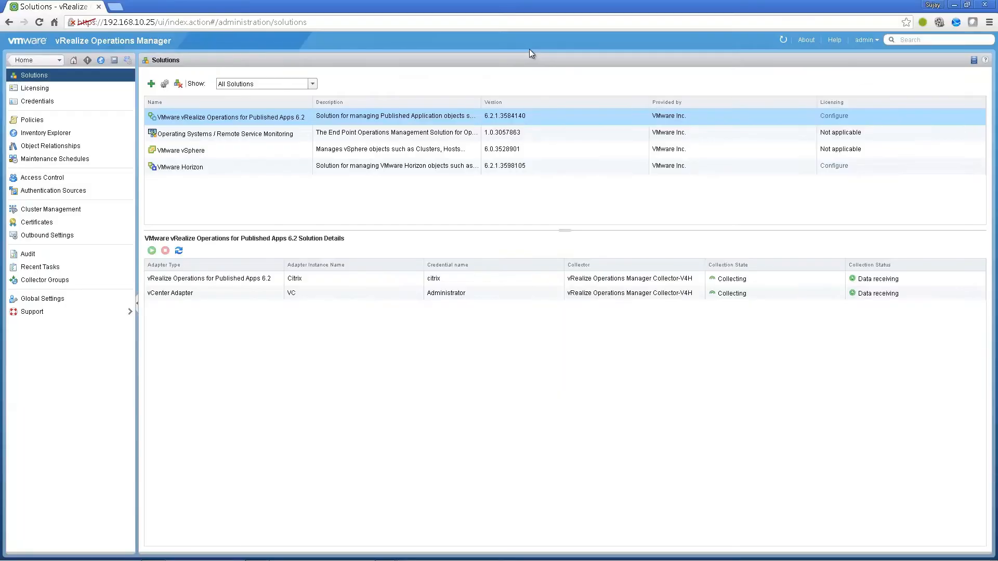
click(193, 169)
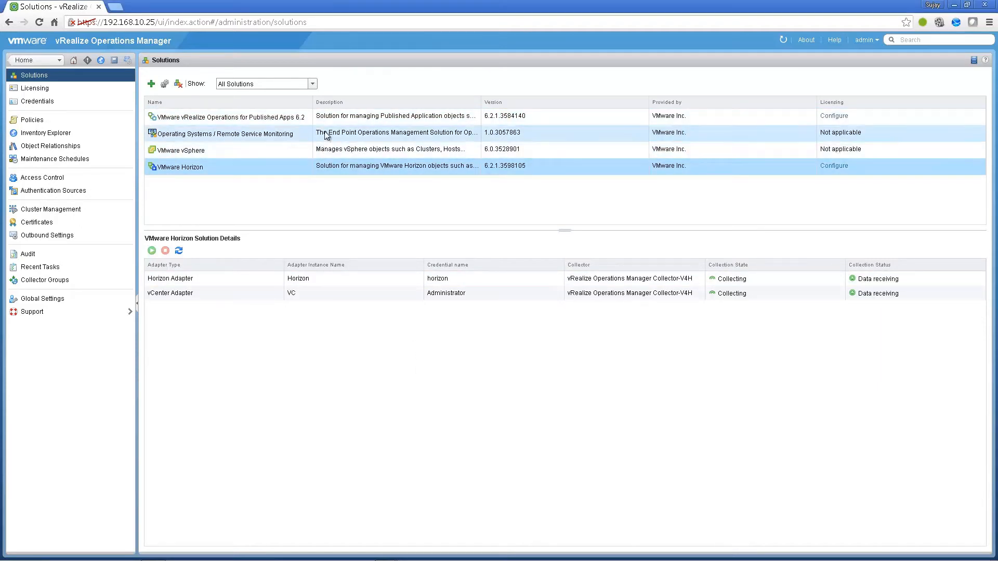
key(alt+Tab)
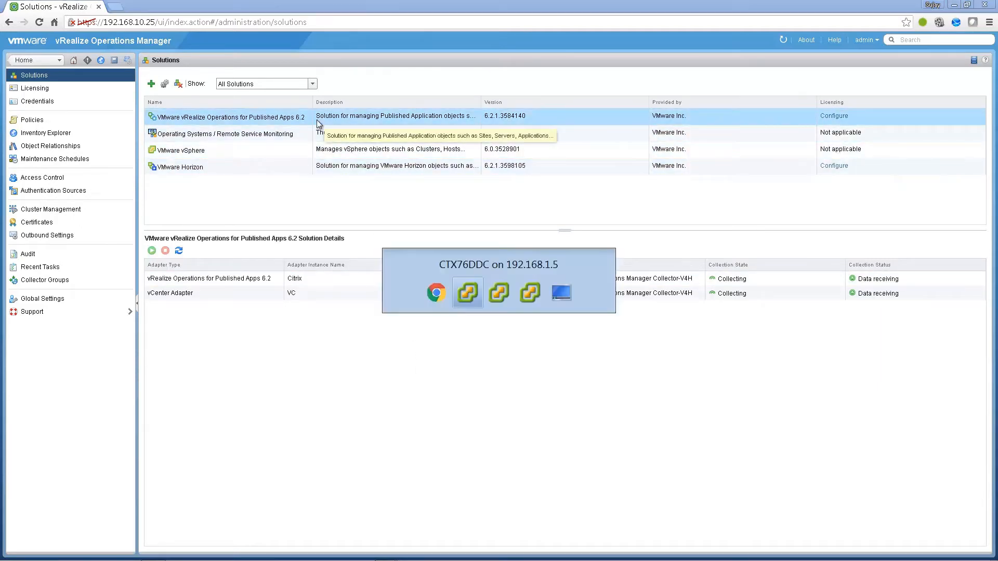
click(289, 272)
- Sign in to CTX76DDC with the account password and open the vRealize installer folder
click(292, 259)
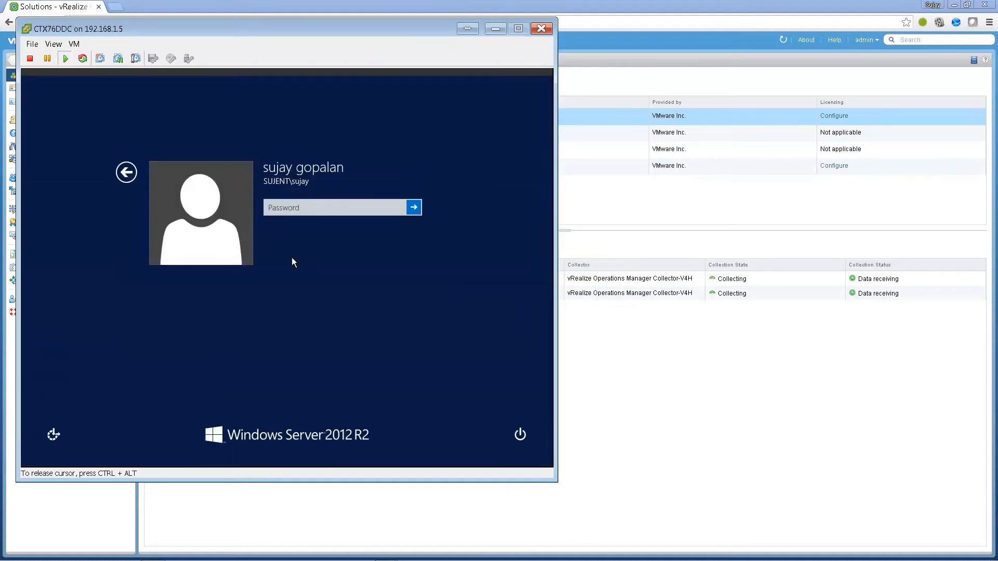
text(••••••••)
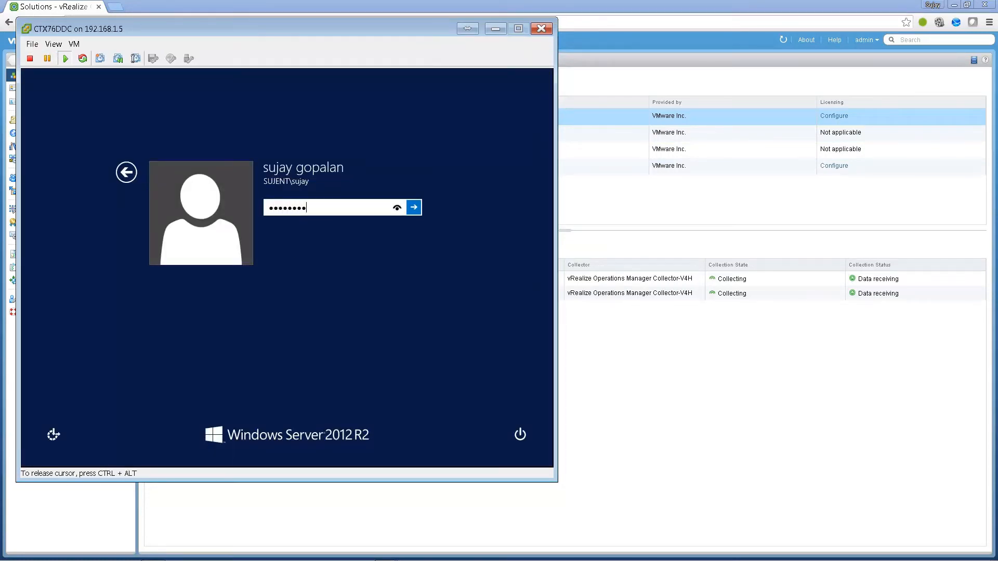
key(Return)
double_click(41, 135)
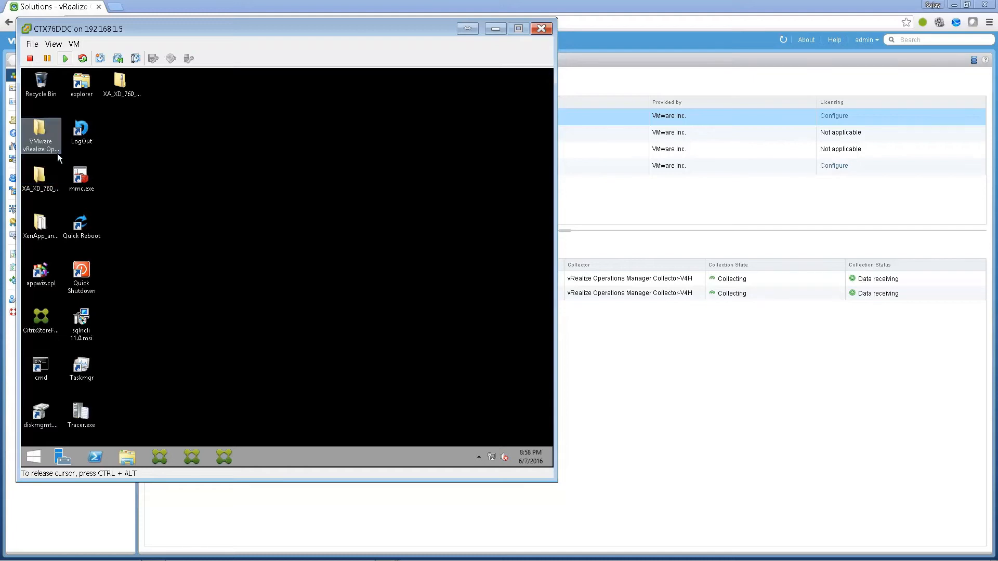
- Run the Published Apps broker agent installer as administrator, accept the licence and finish installing
right_click(219, 210)
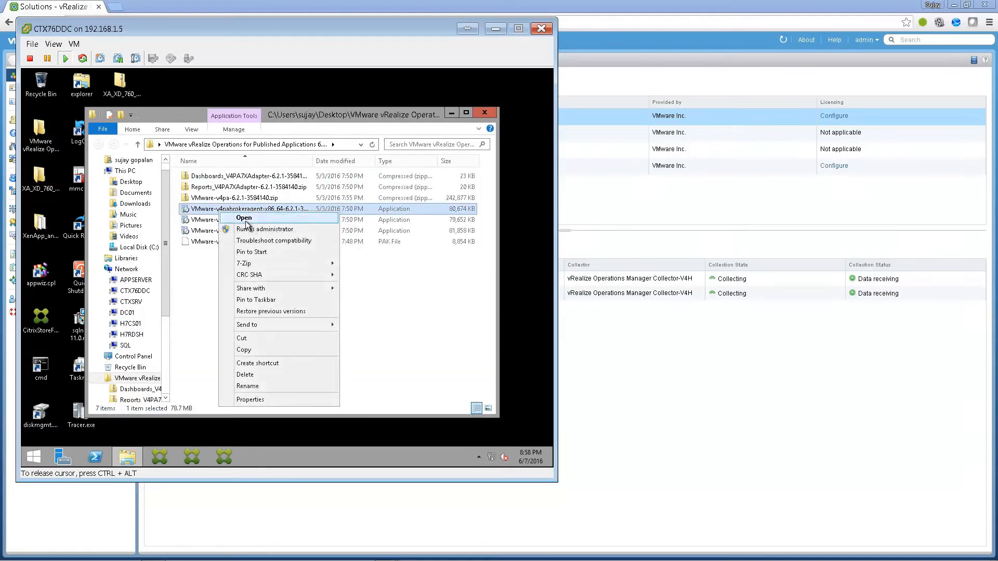
click(245, 227)
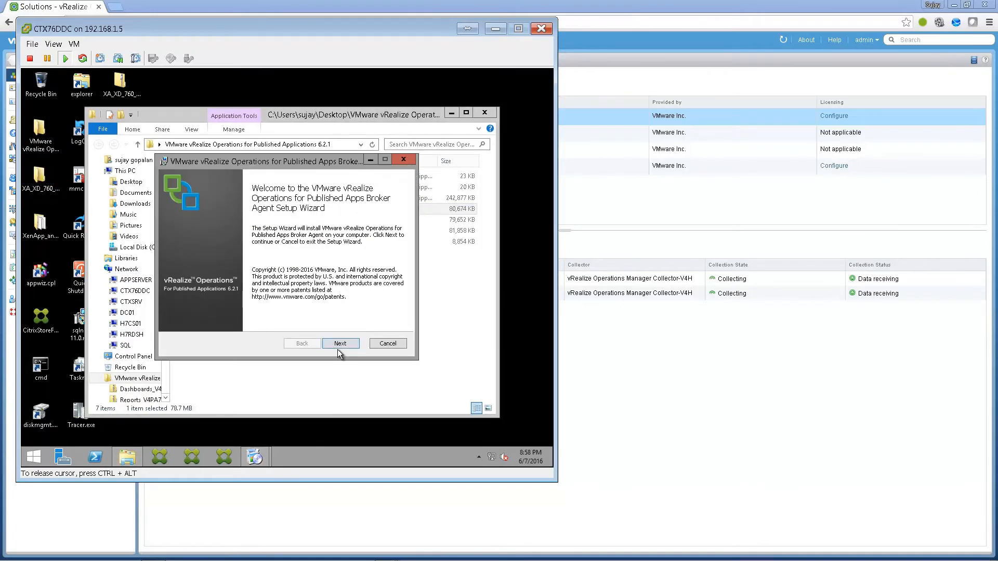
click(335, 343)
click(290, 319)
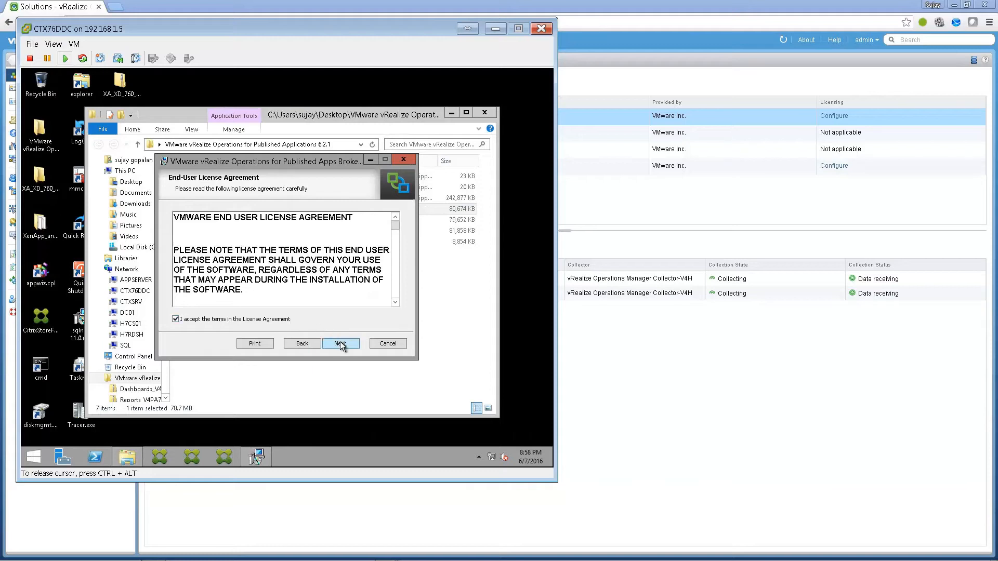
click(340, 343)
click(340, 342)
click(491, 114)
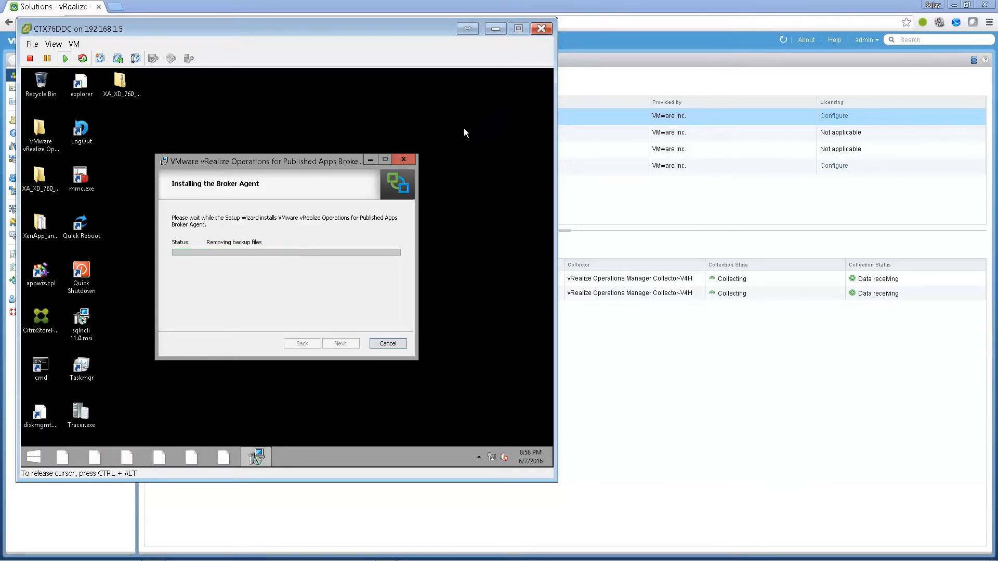
click(340, 344)
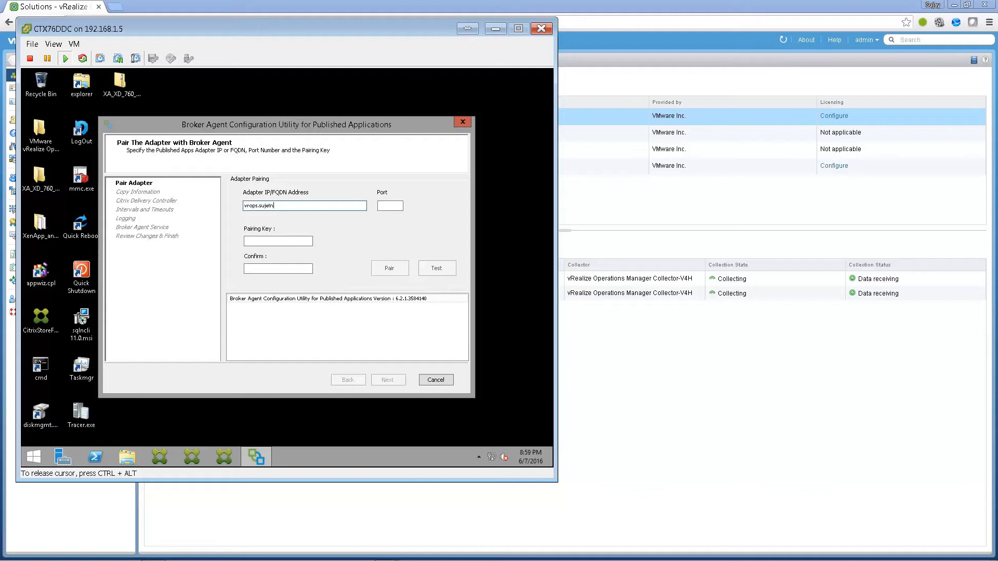
- Pair with the adapter at vrops.sujent.local on port 3095 using the pairing key
text(al)
key(Tab)
key(Tab)
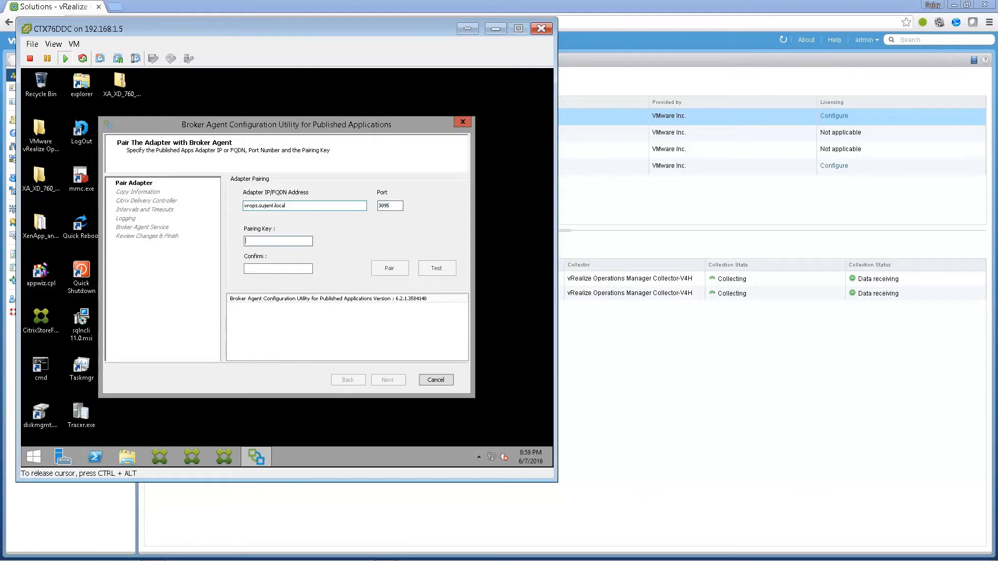
key(Tab)
text(••••••)
click(397, 270)
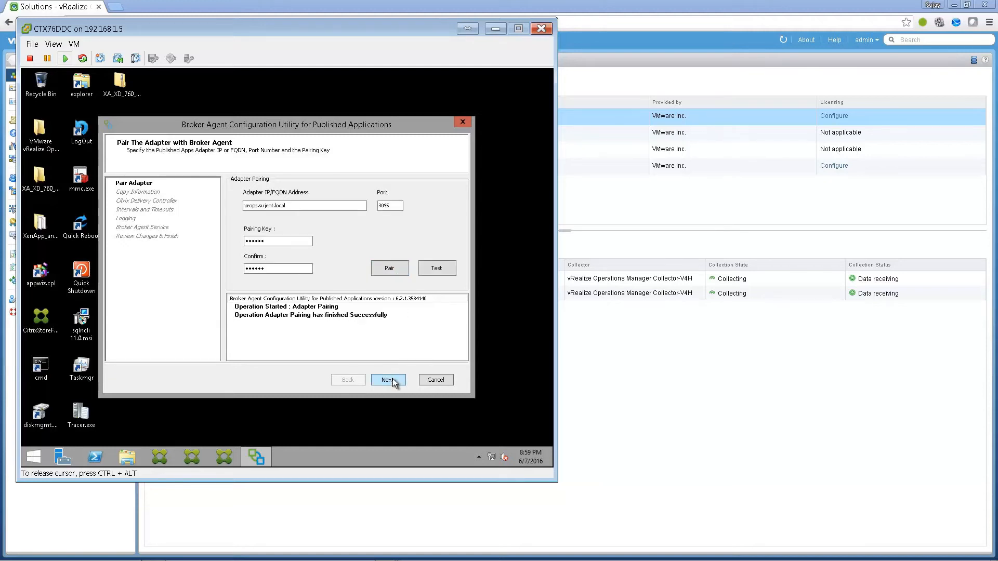
- Copy the adapter URL and certificate and save them into a new desktop text file
click(393, 380)
click(347, 288)
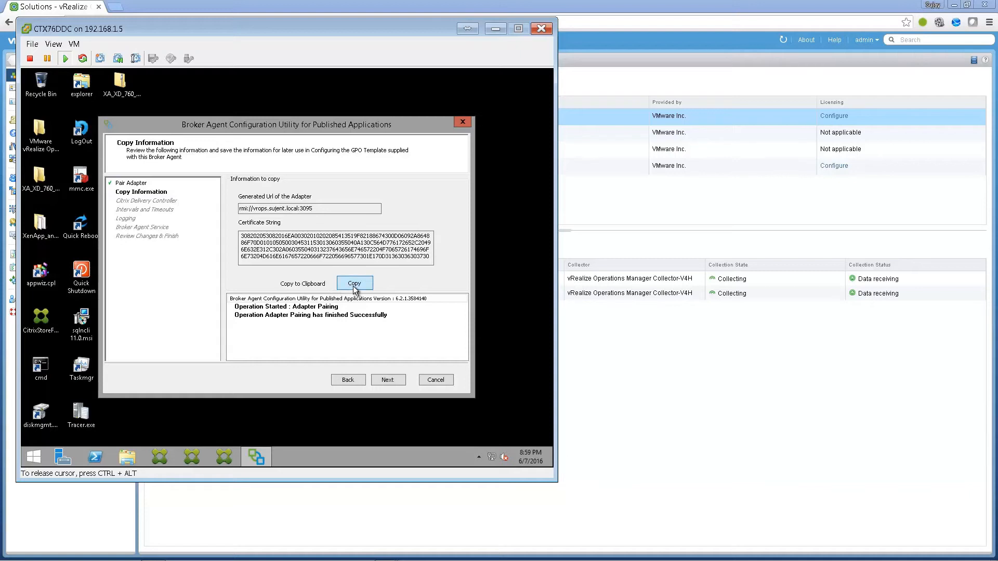
right_click(495, 269)
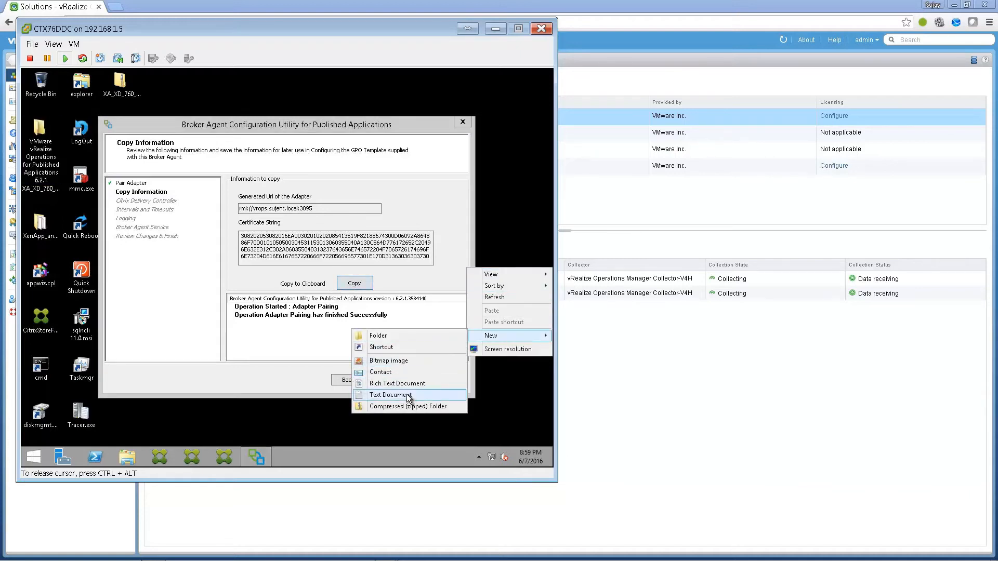
click(407, 394)
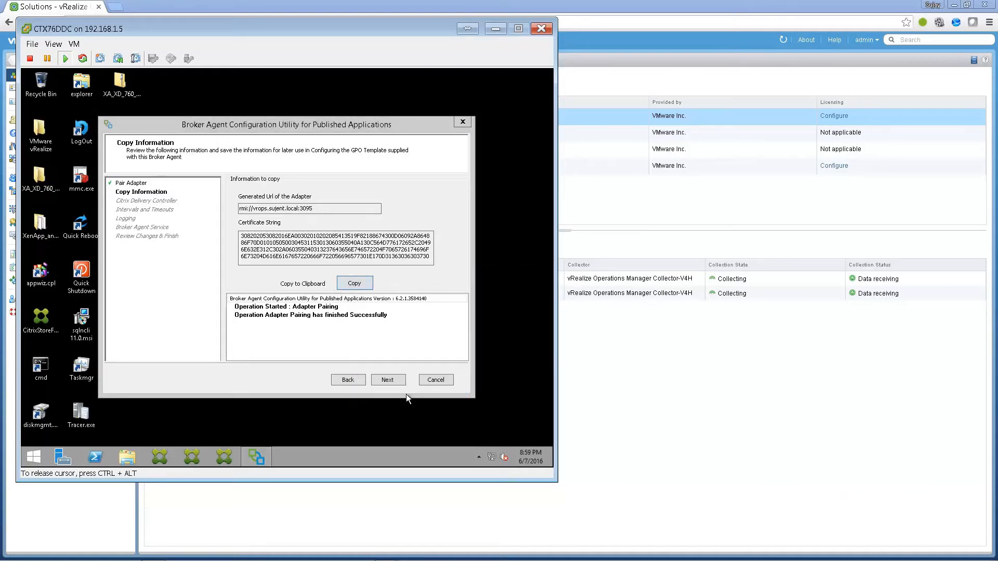
key(Return)
right_click(206, 262)
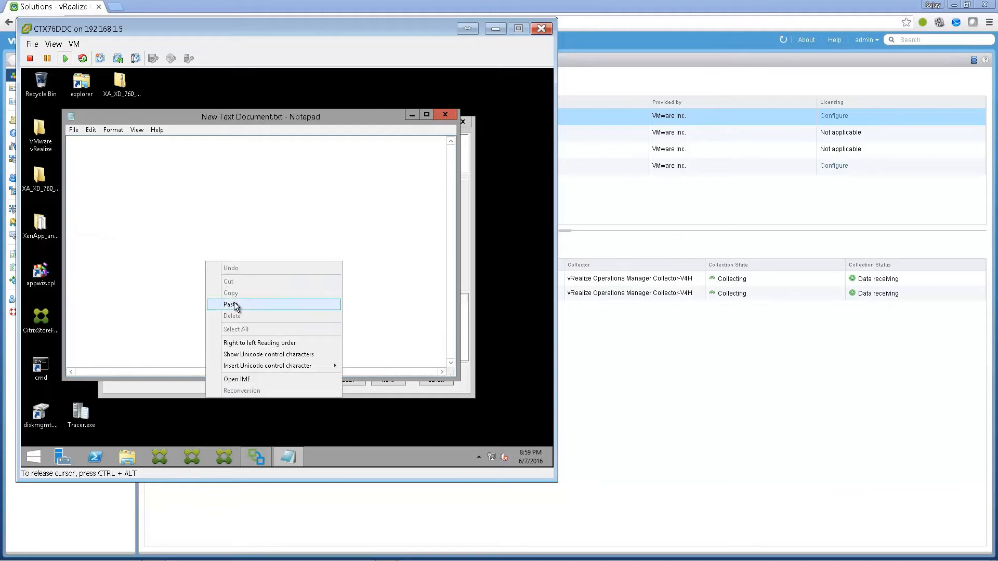
click(229, 305)
click(445, 115)
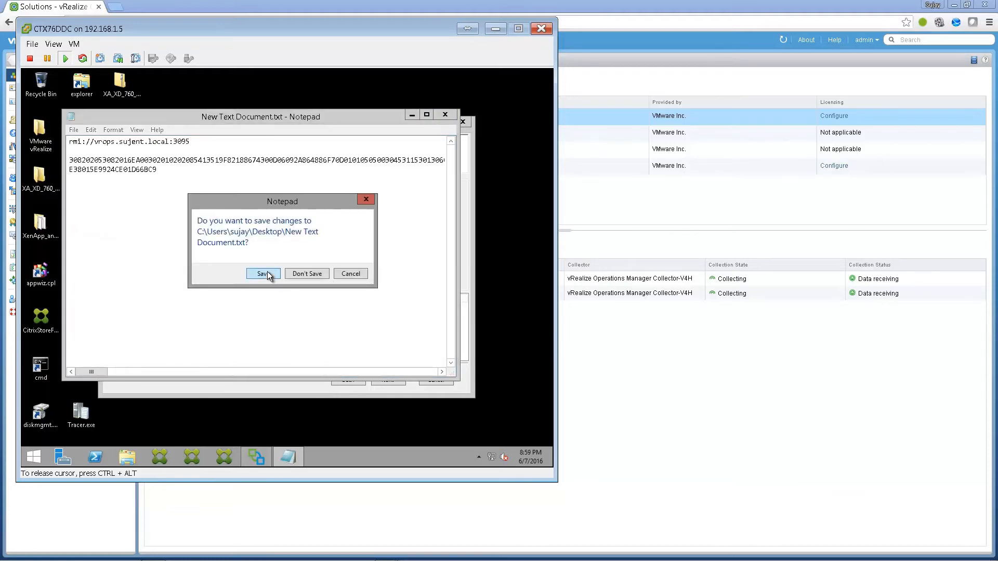
click(267, 273)
click(389, 380)
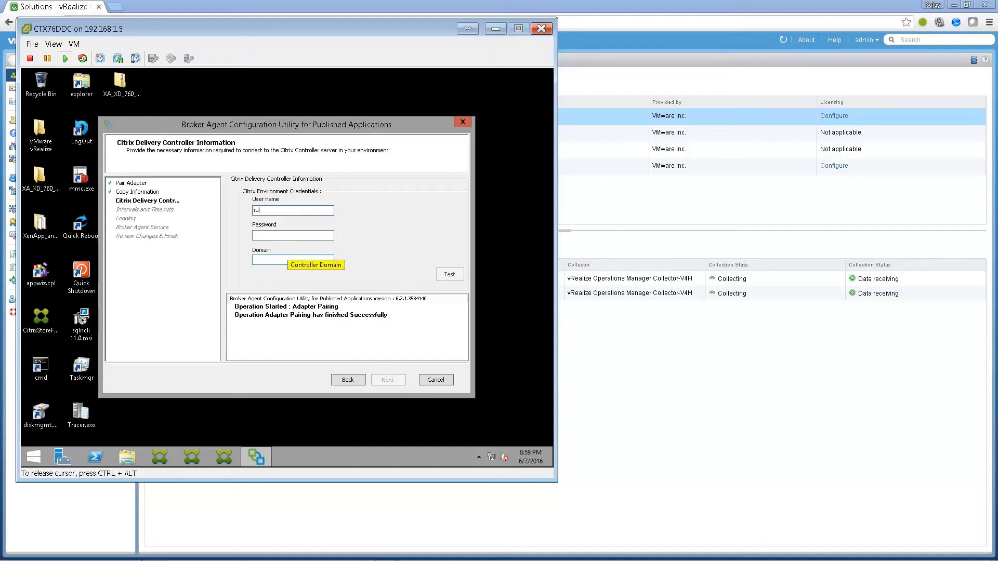
- Enter the Citrix controller password and domain 'sujen', then test the connection
key(Tab)
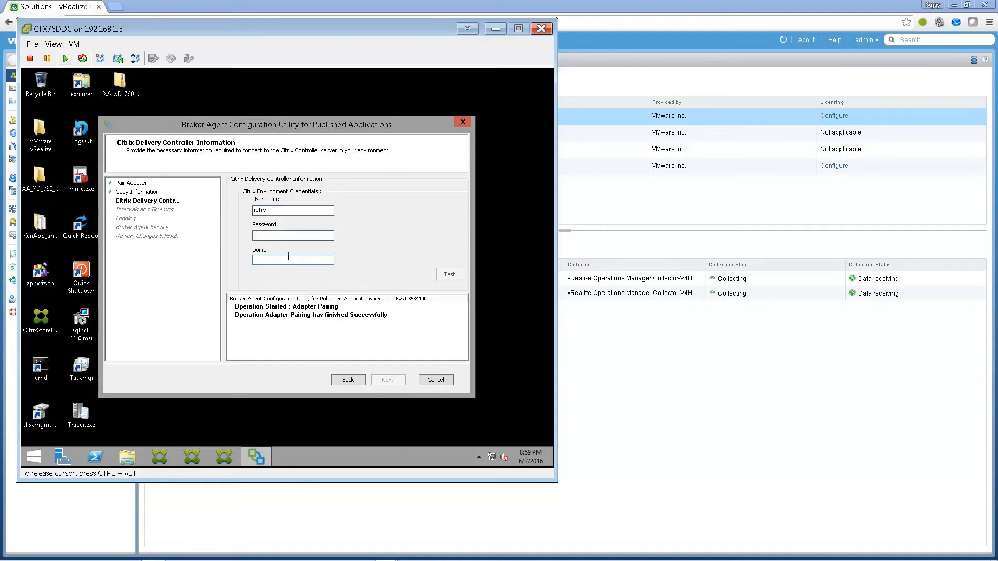
text(P@ssw0rd)
key(Tab)
text(sujen)
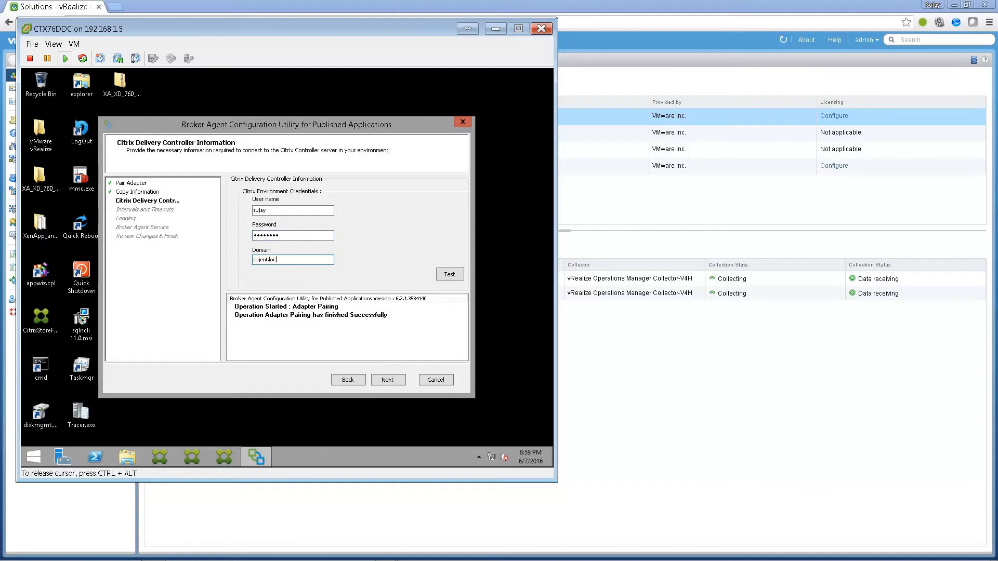
click(450, 275)
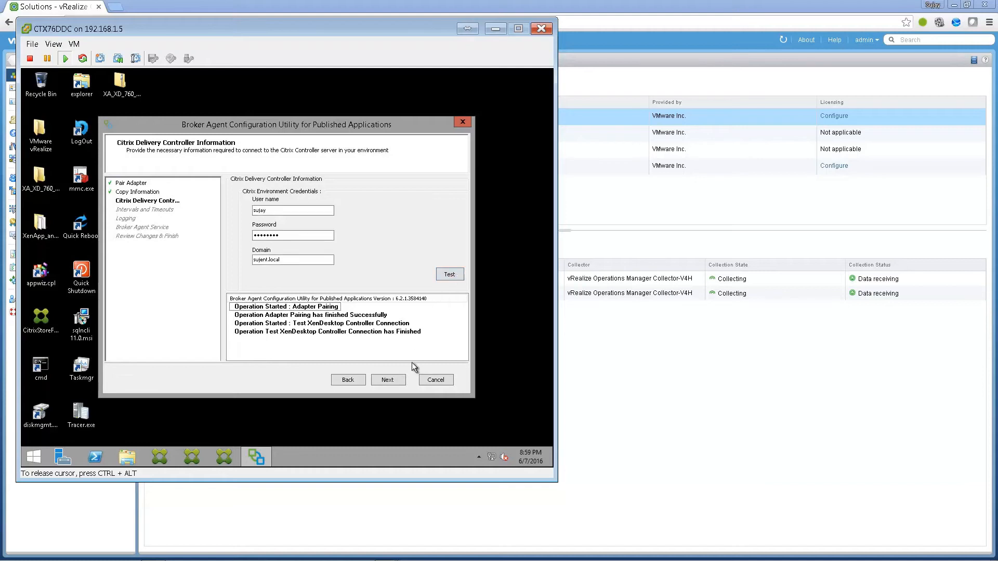
- Keep default intervals and logging, start the Broker Agent service and apply the configuration
click(388, 380)
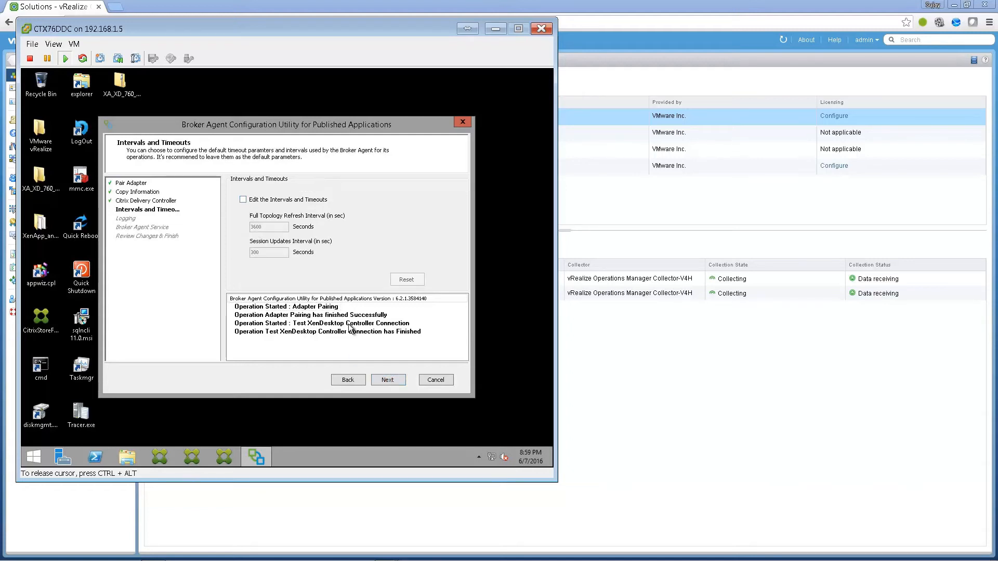
click(393, 380)
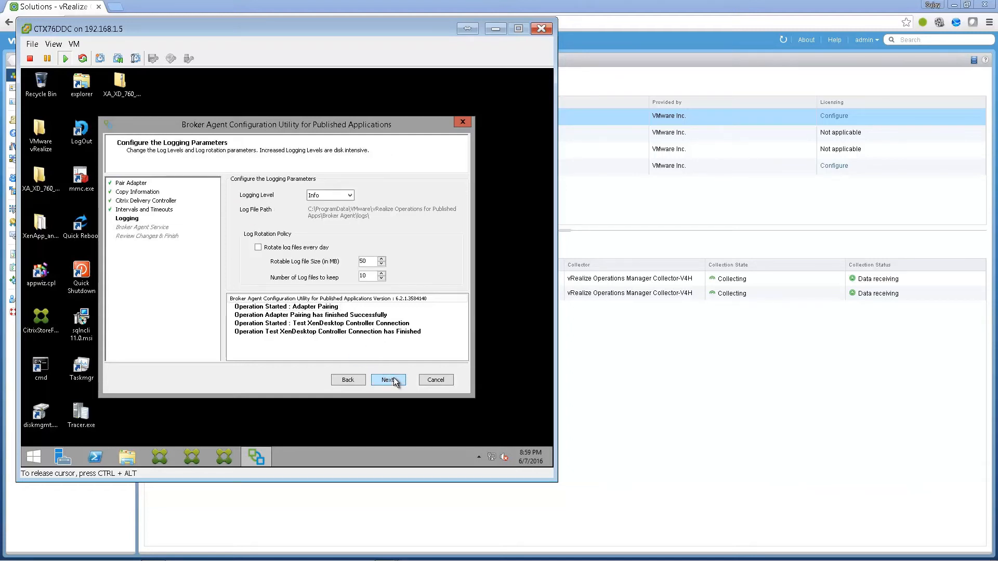
click(394, 378)
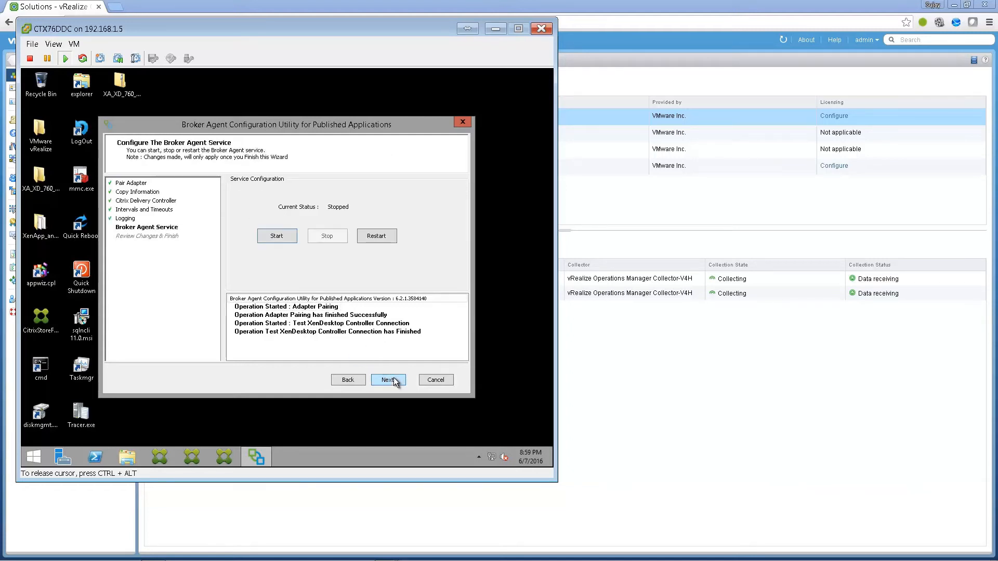
click(284, 238)
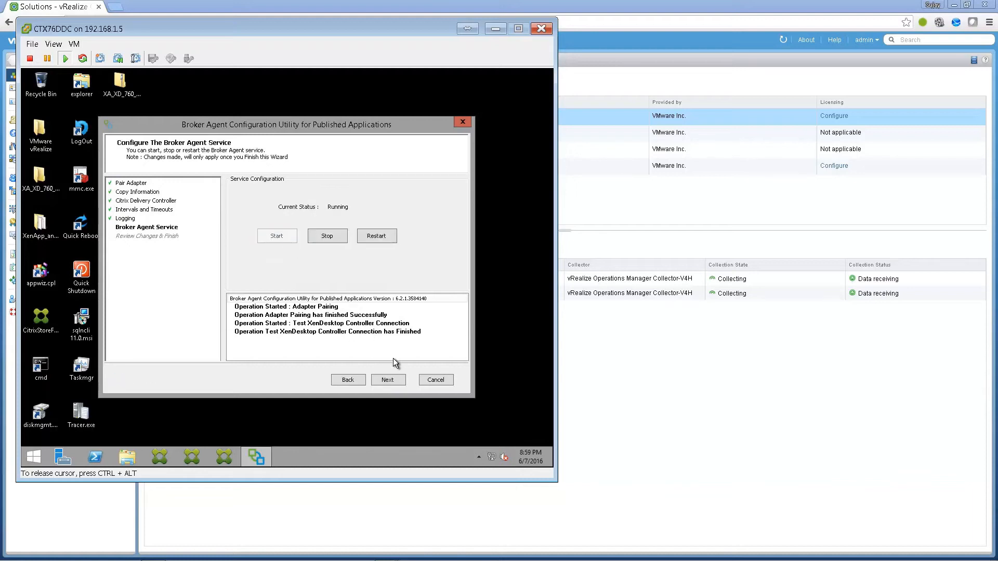
click(391, 379)
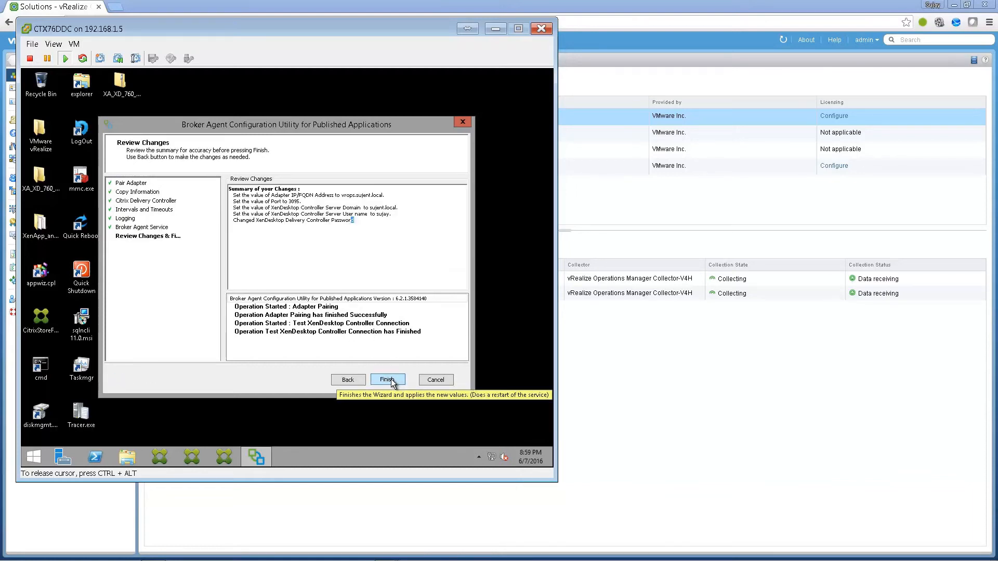
click(387, 380)
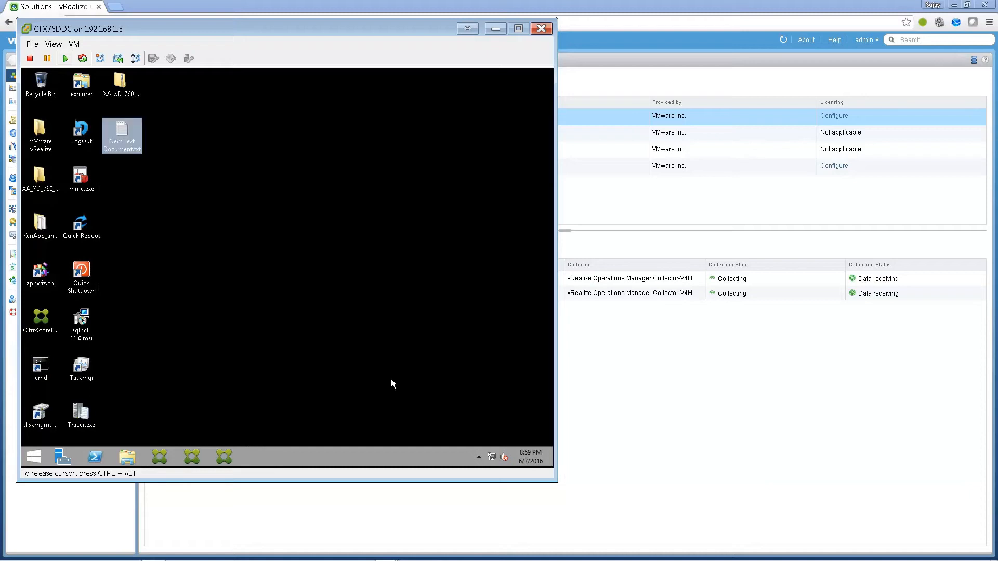
- Install the Published Apps Desktop Agent on CTX76DDC as administrator, accepting the EULA
click(248, 269)
double_click(40, 133)
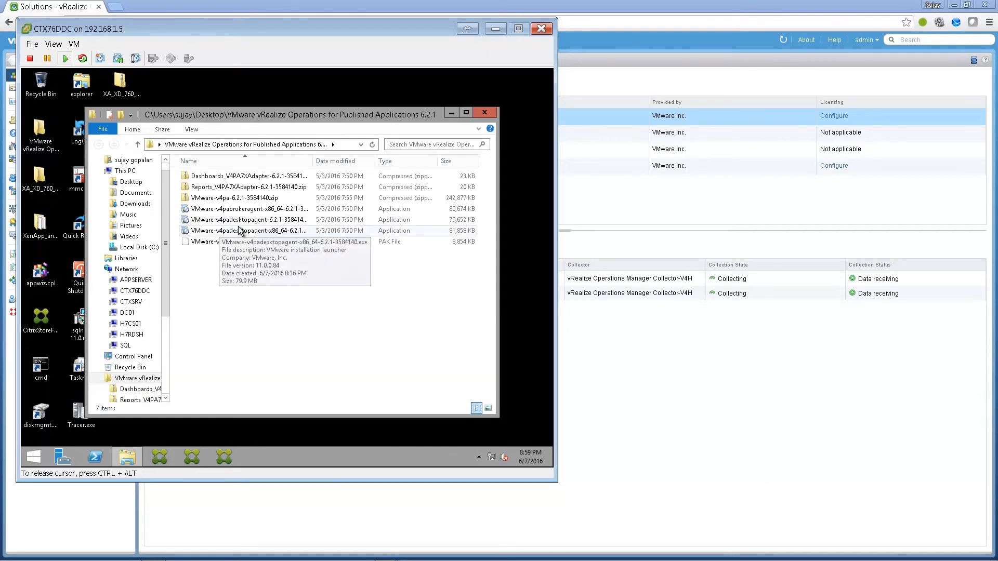
right_click(270, 232)
click(305, 251)
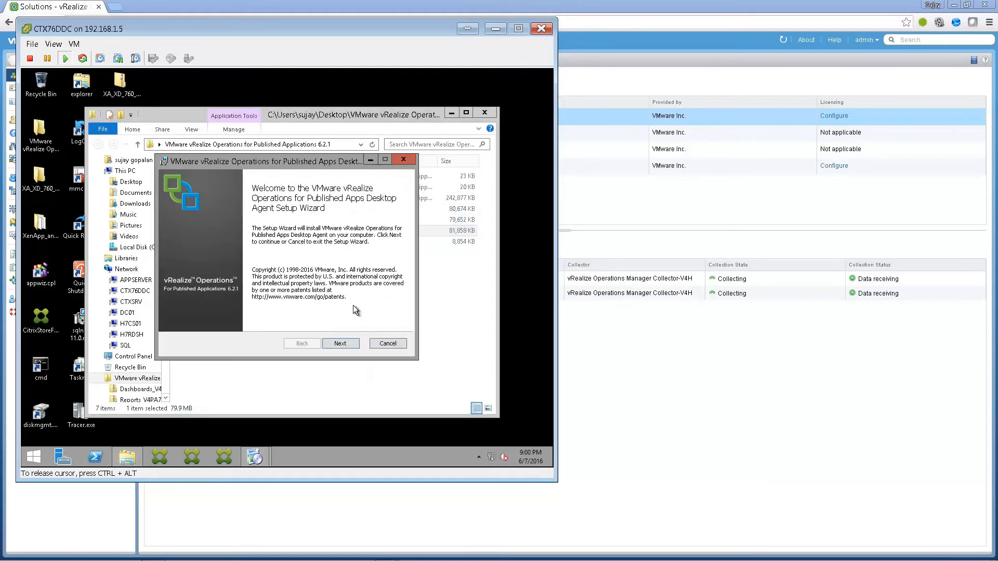
click(342, 343)
click(283, 322)
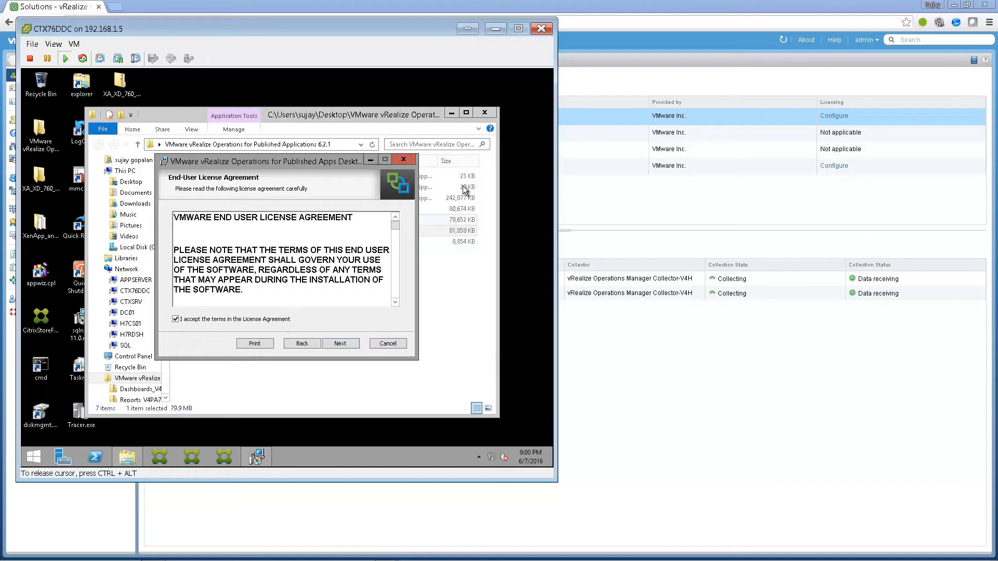
click(330, 345)
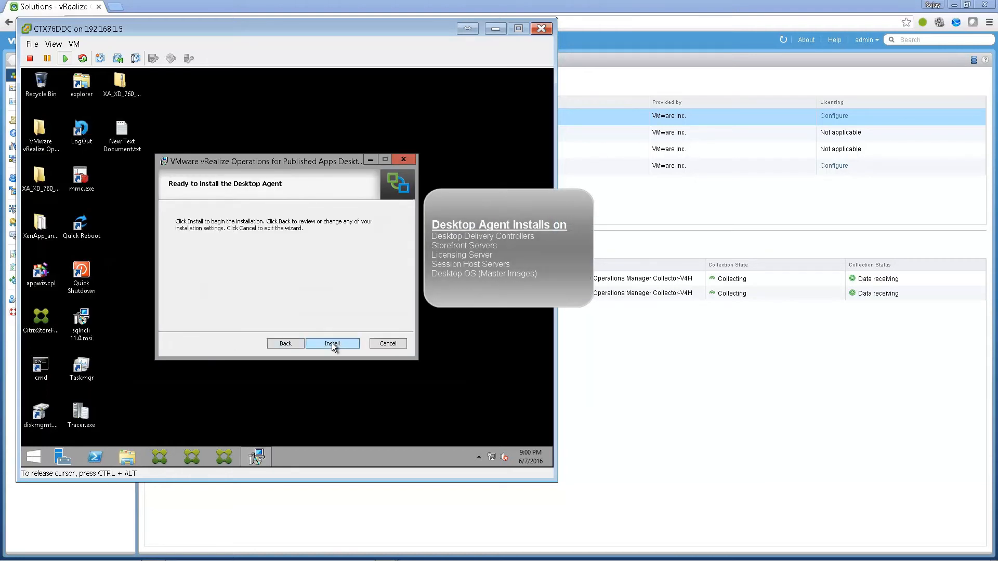
click(332, 343)
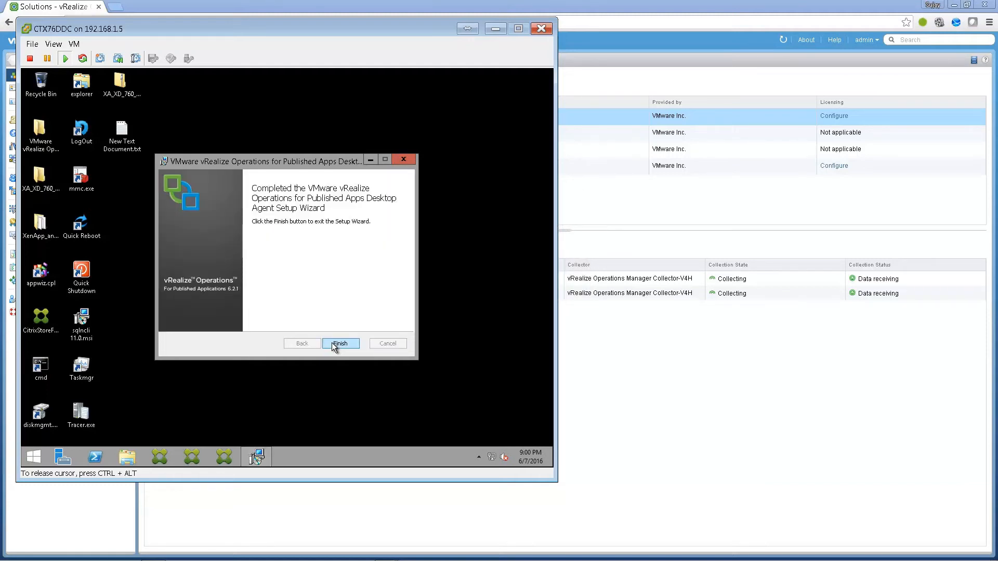
click(333, 345)
key(ctrl+alt)
- On CTX76DDC, browse to C:\Program Files\VMware\...\Broker Agent\extras\GroupPolicyFiles
click(592, 365)
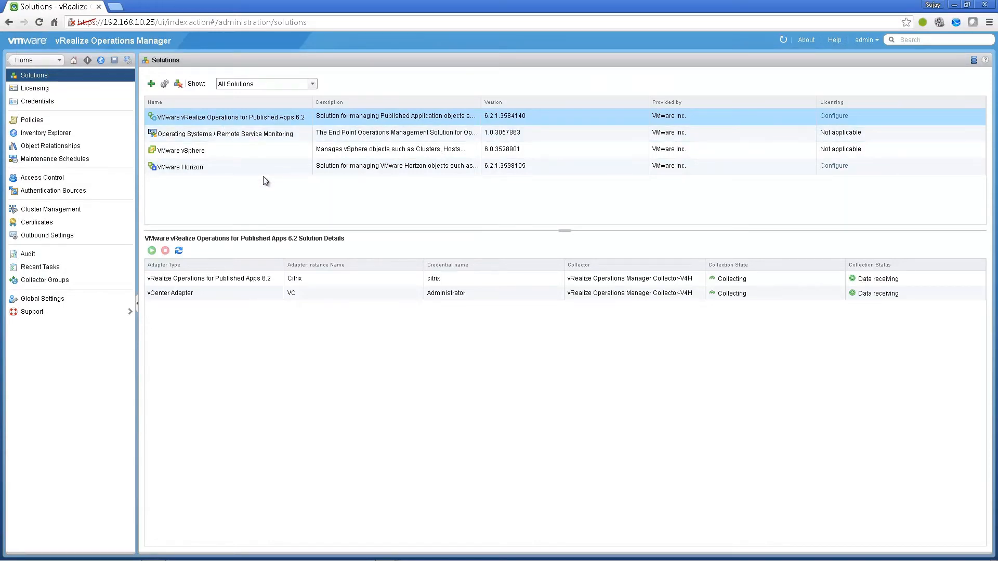
key(alt+Tab)
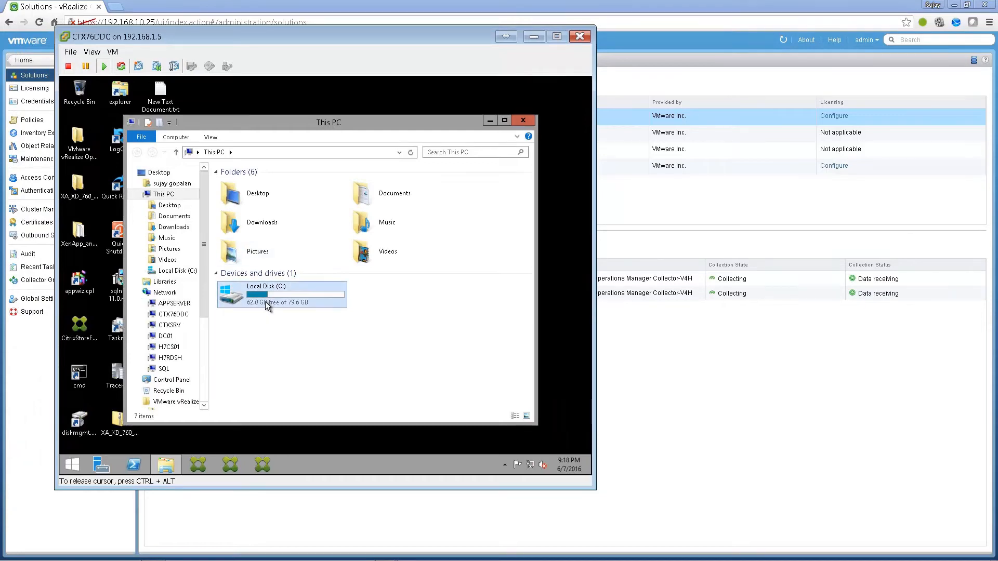
double_click(265, 301)
double_click(240, 218)
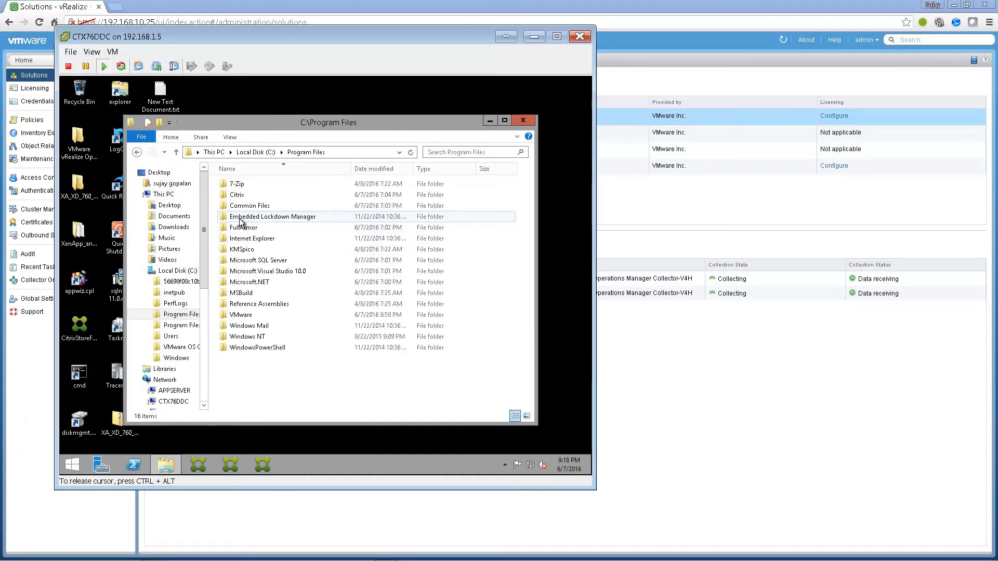
key(v)
key(Return)
key(v)
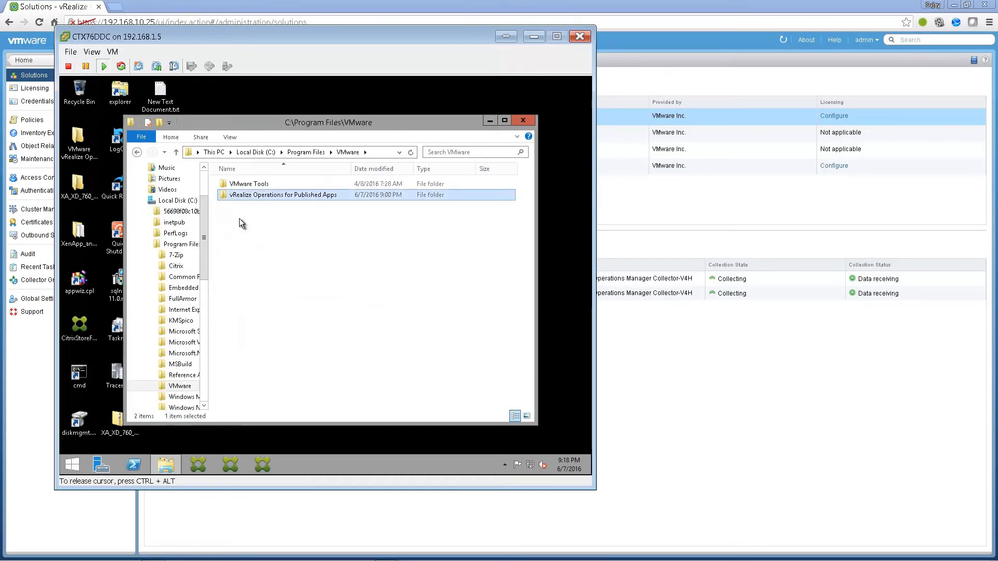
key(Return)
key(Down)
key(Up)
key(Return)
key(Down)
key(Return)
key(Down)
key(Return)
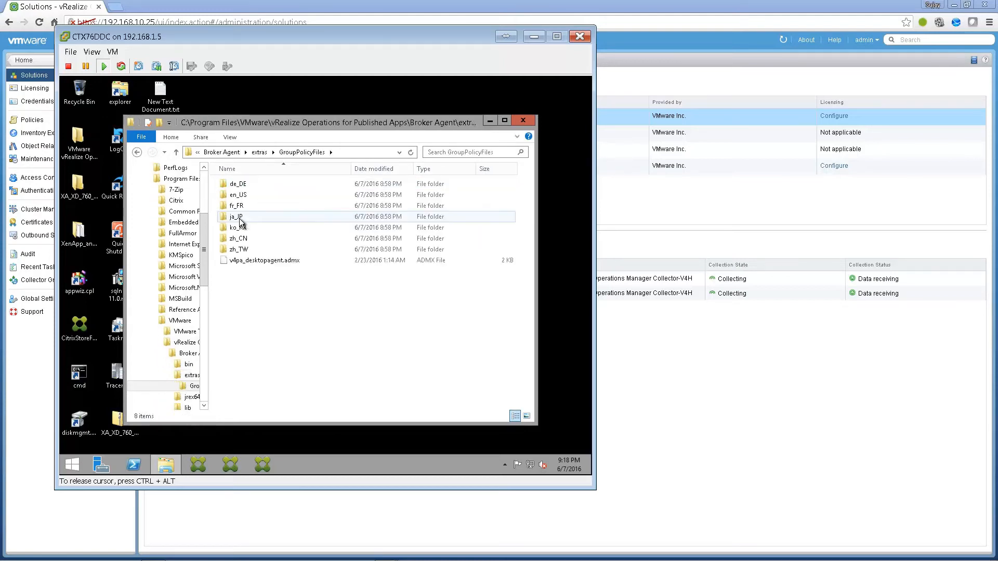
- Copy v4pa_desktopagent.admx into \\DC01\sysvol\sujent.local\Policies\PolicyDefinitions
right_click(260, 261)
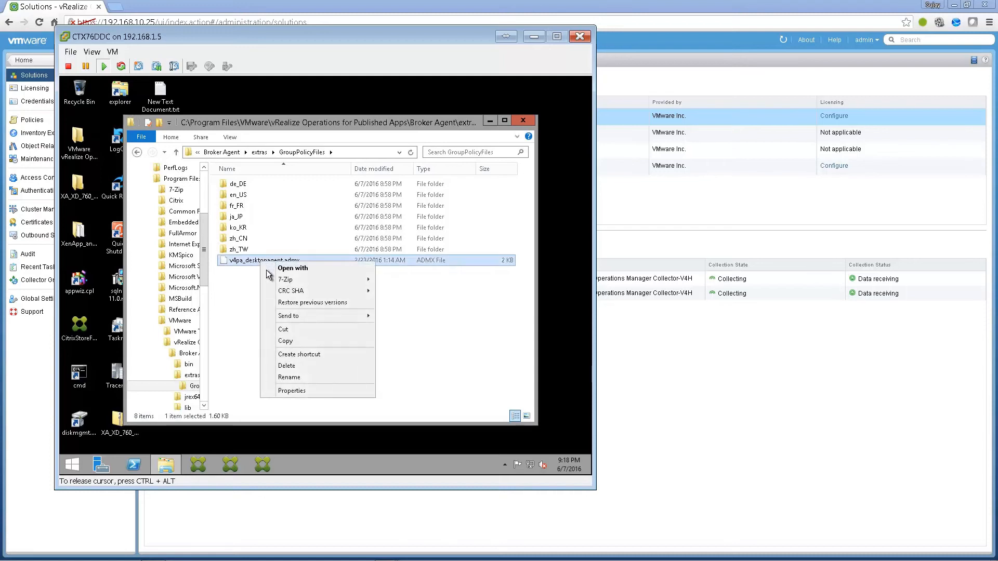
click(289, 341)
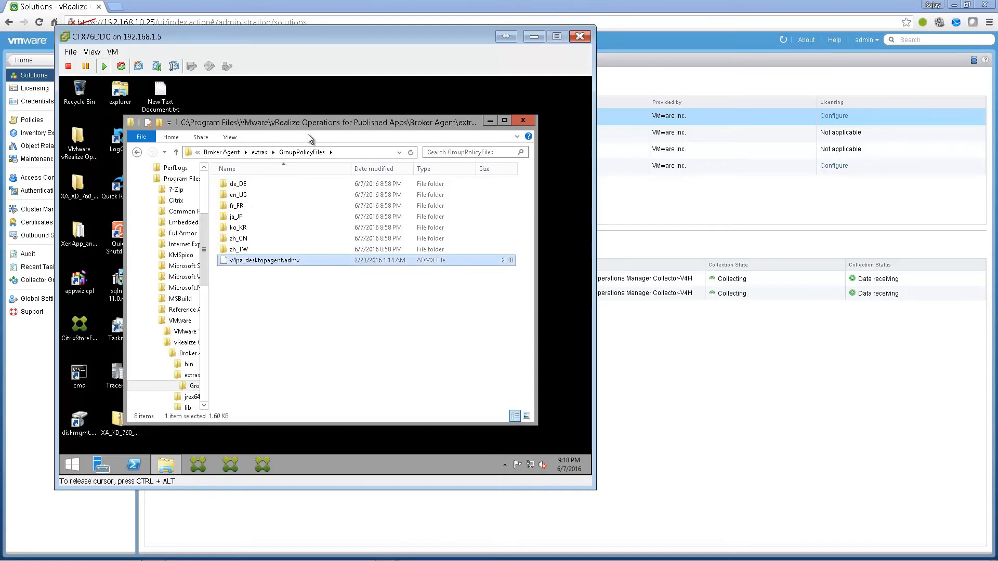
click(352, 153)
text(\\)
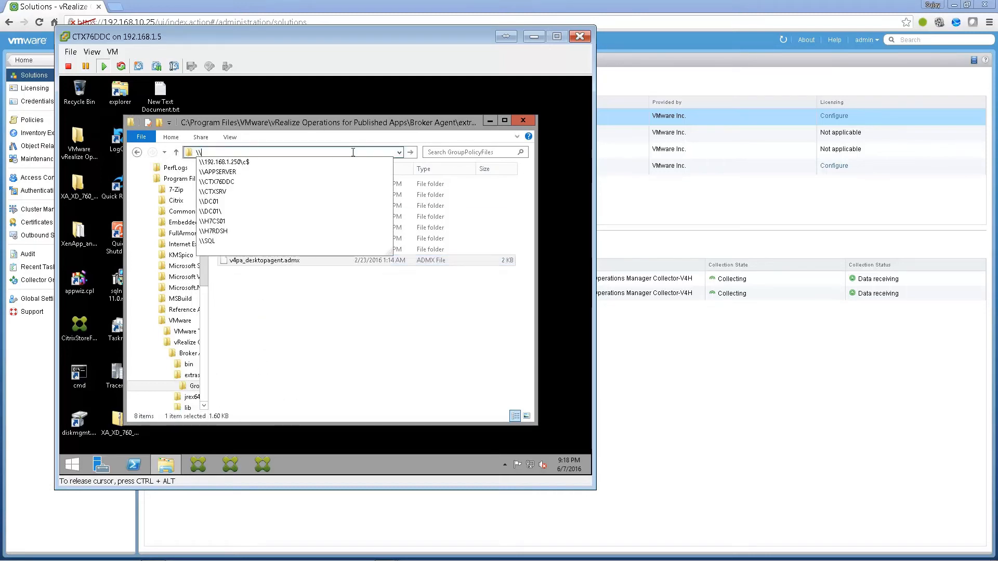
text(DC01\)
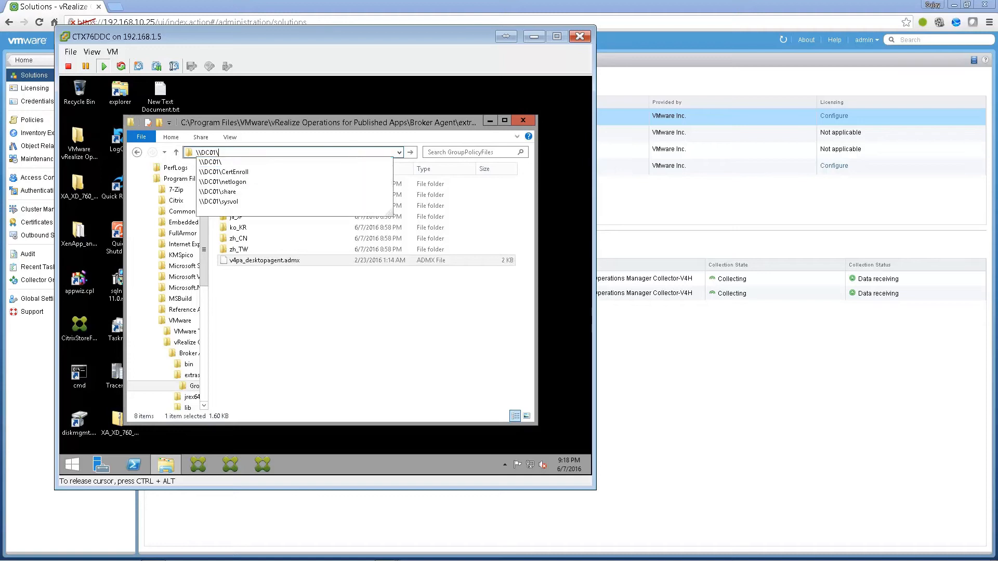
text(sysvol\sujent.local\Policies\)
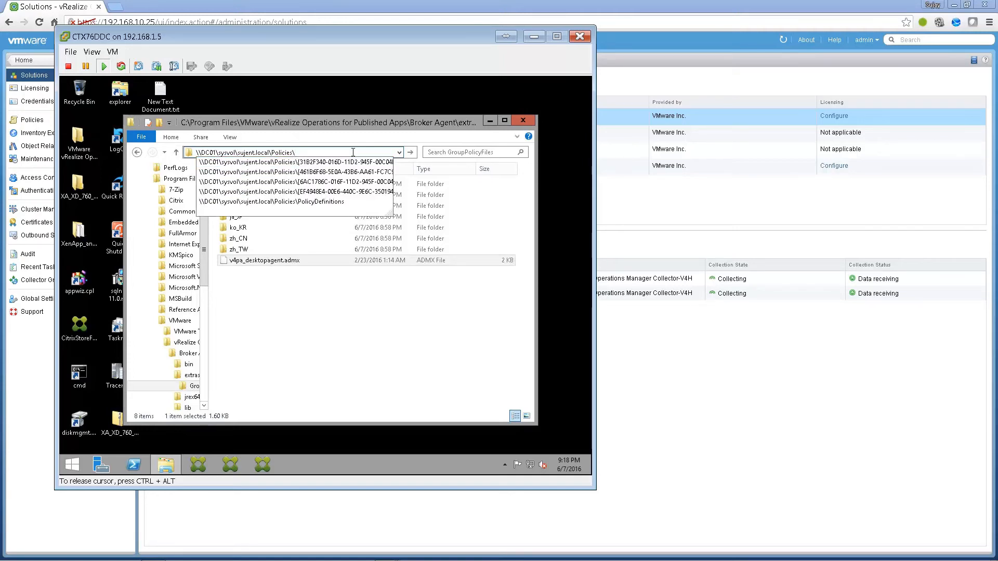
text(po)
key(Down)
key(Return)
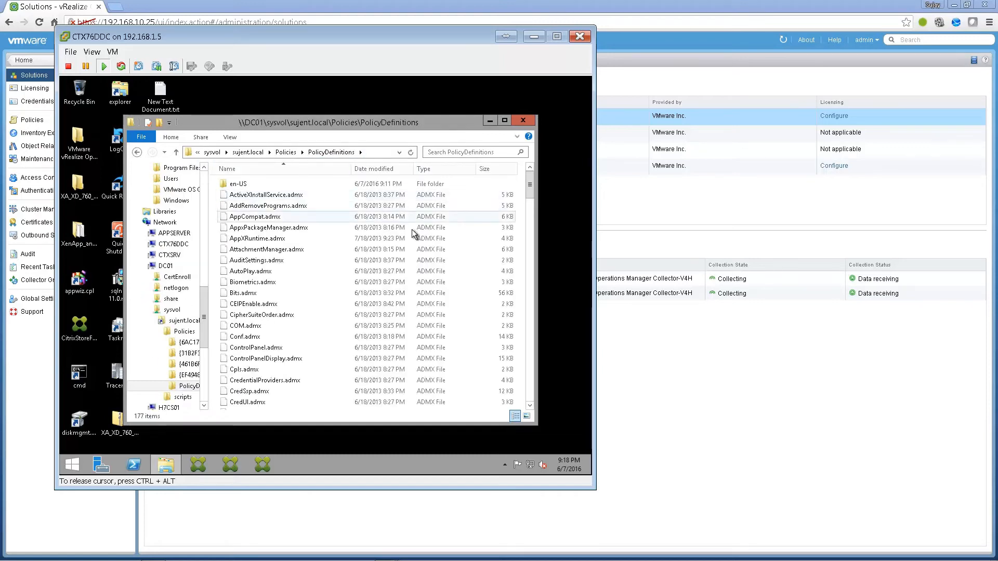
right_click(469, 247)
click(501, 315)
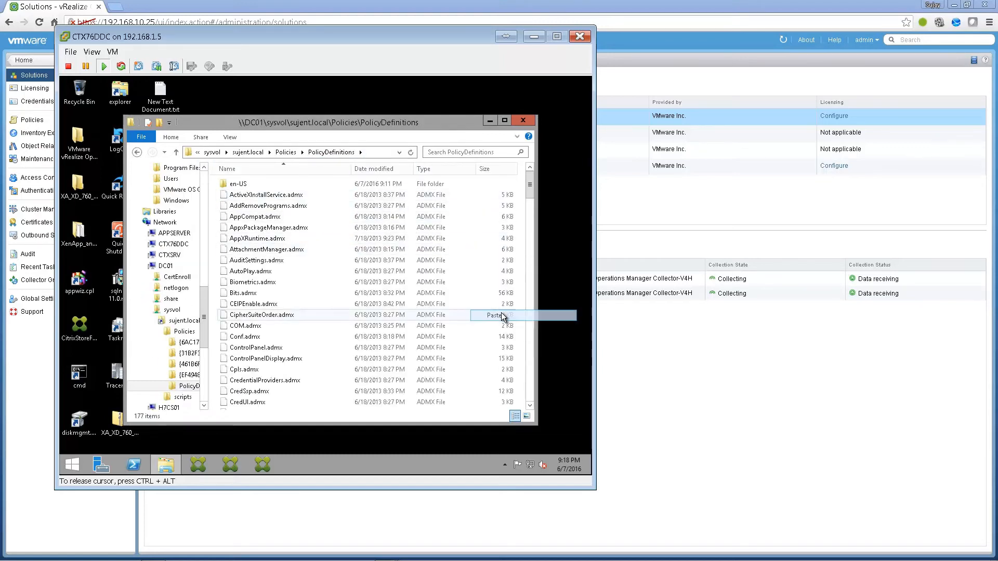
- Copy the en_US v4pa_desktopagent.adml into DC01's PolicyDefinitions\en-US folder
click(137, 151)
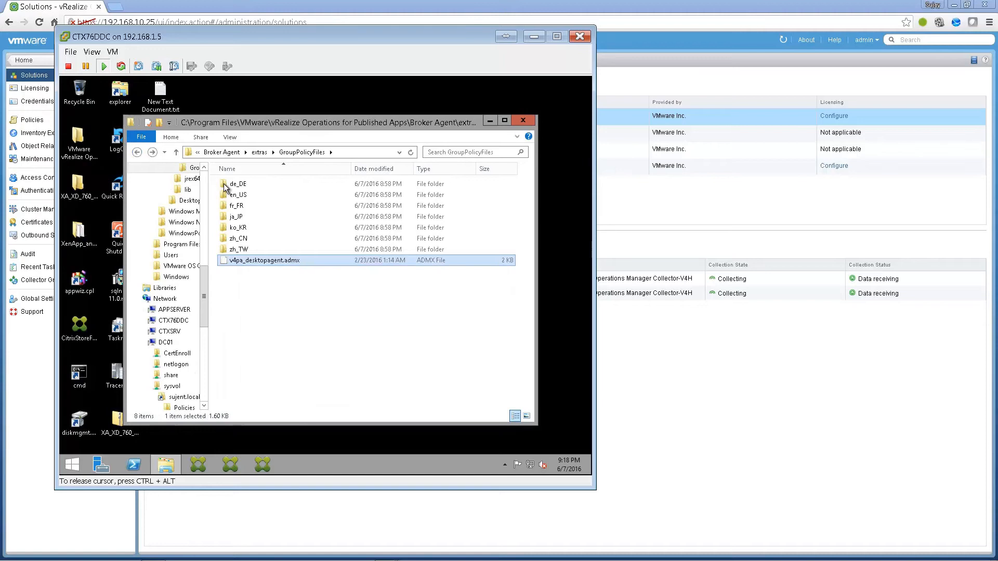
double_click(240, 195)
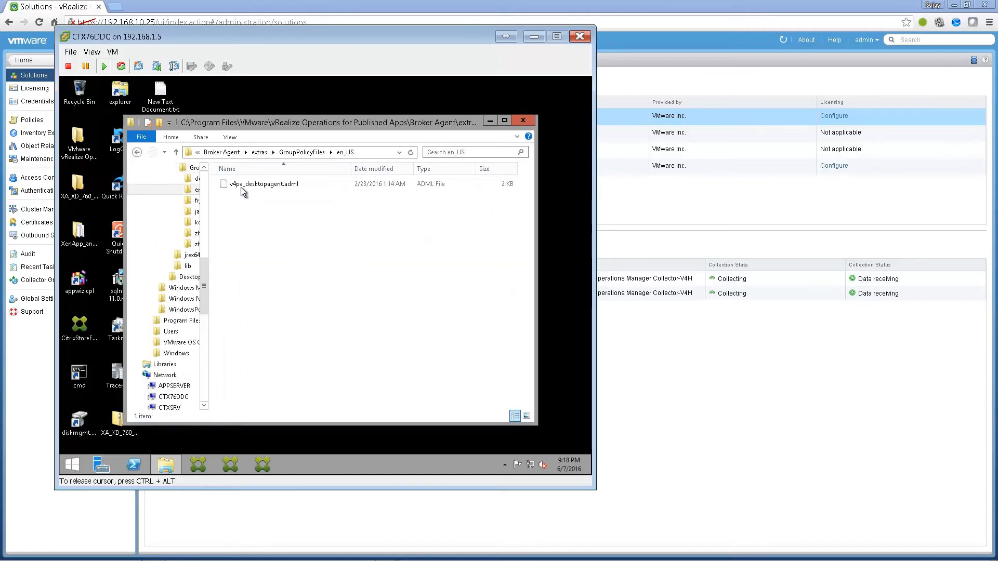
right_click(241, 187)
click(276, 267)
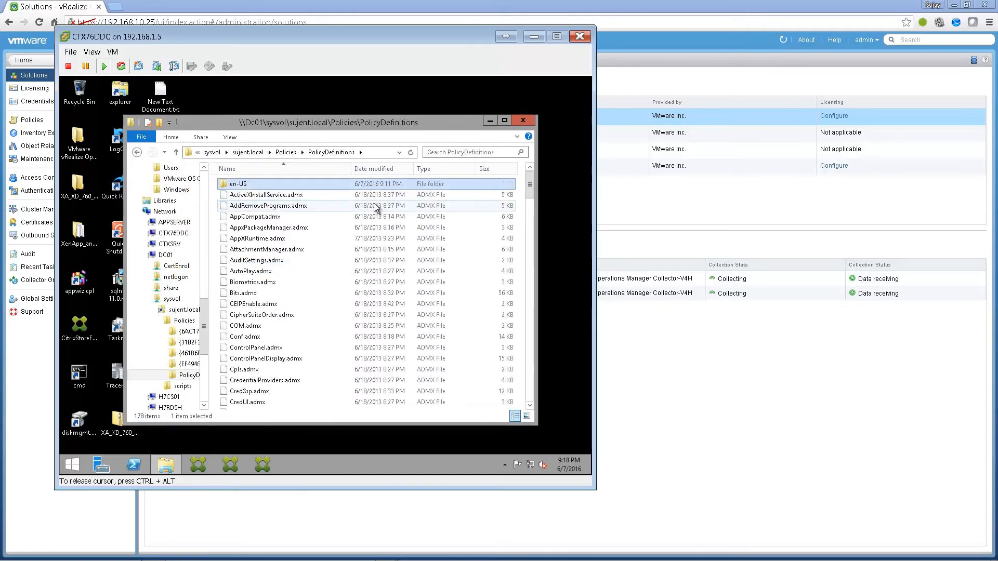
key(Return)
key(ctrl+v)
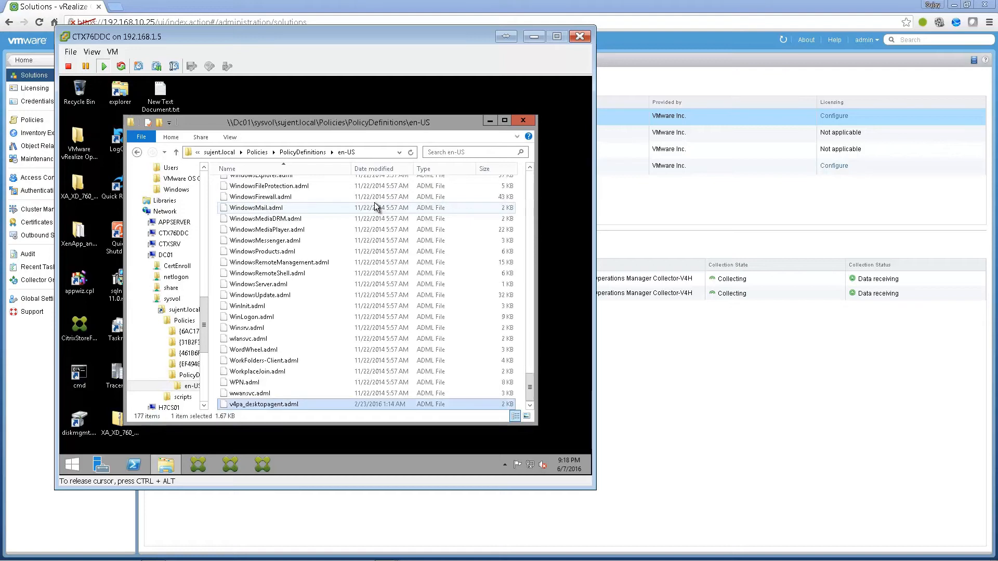
click(522, 123)
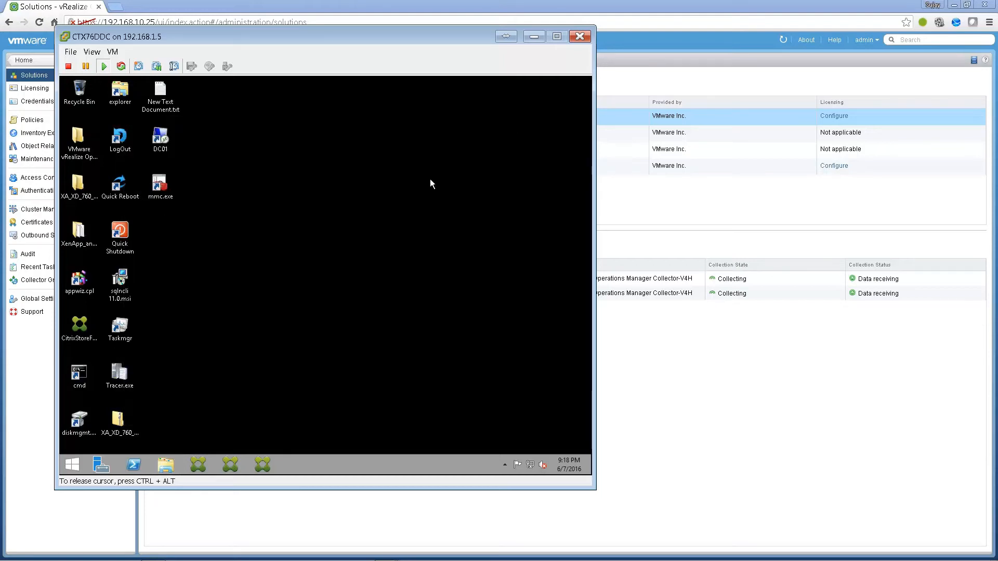
- On DC01, create a GPO 'VROPS for Published Apps' linked to the Bangalore Servers OU
double_click(165, 148)
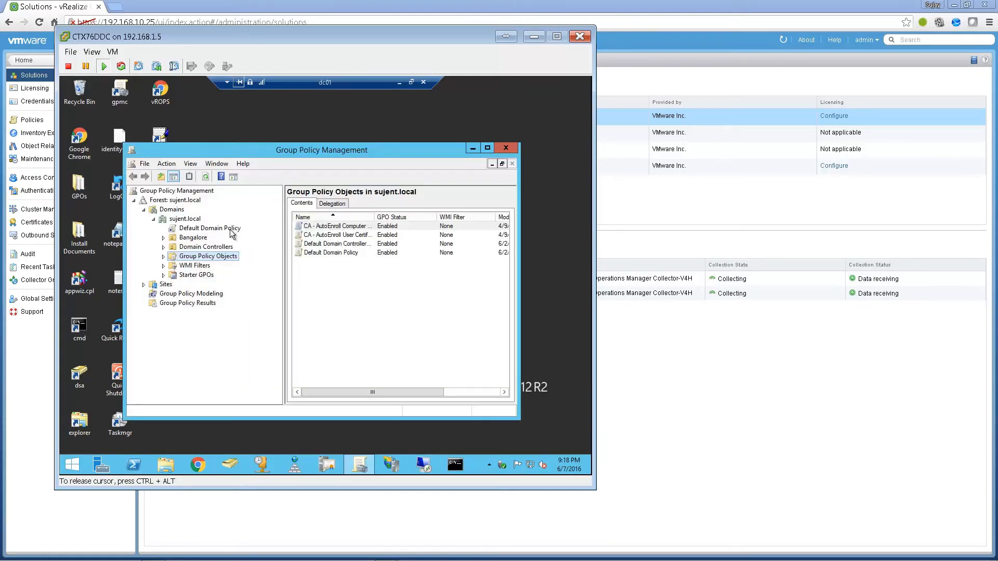
click(163, 238)
click(196, 257)
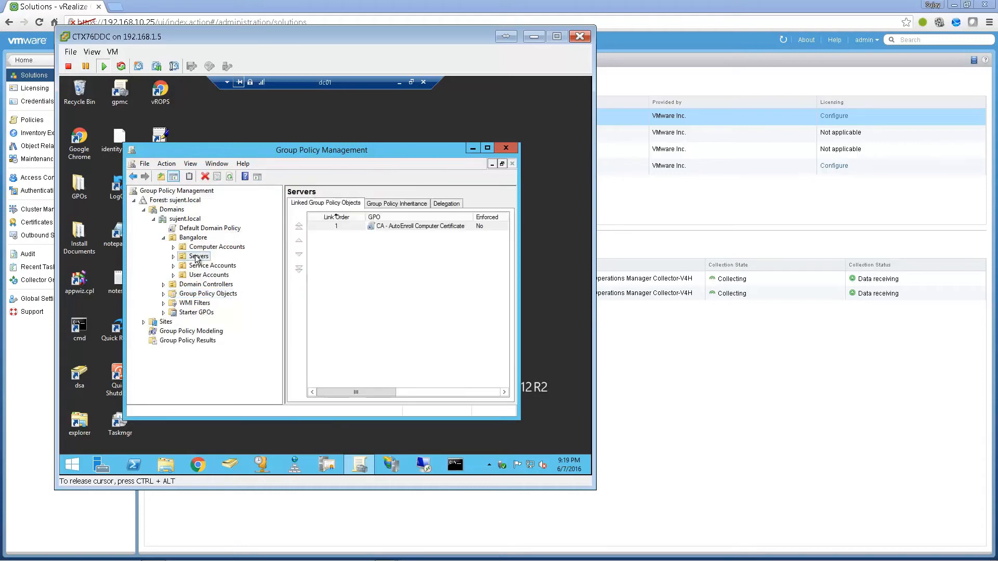
right_click(198, 256)
click(227, 263)
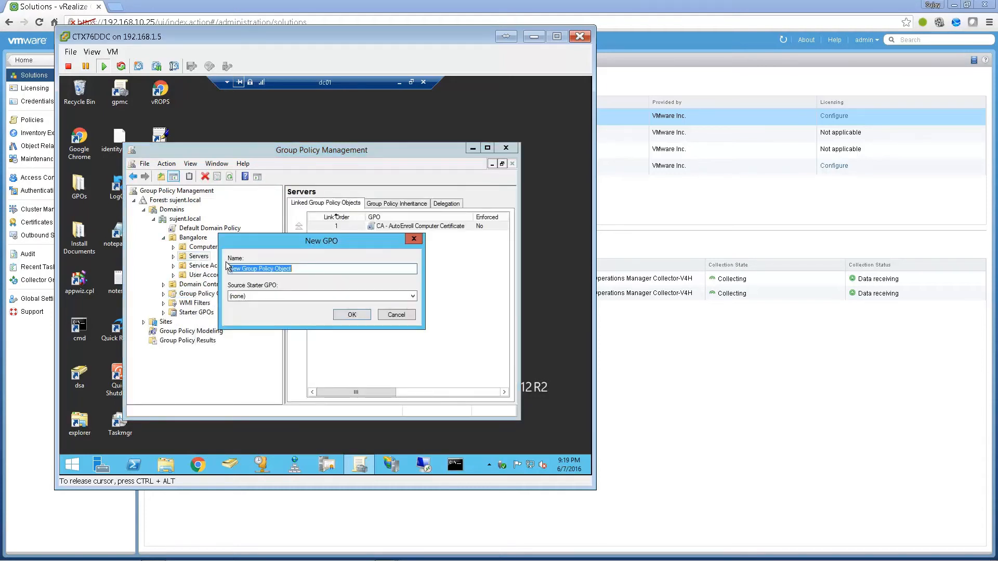
text(VROPS for Published Apps)
key(Return)
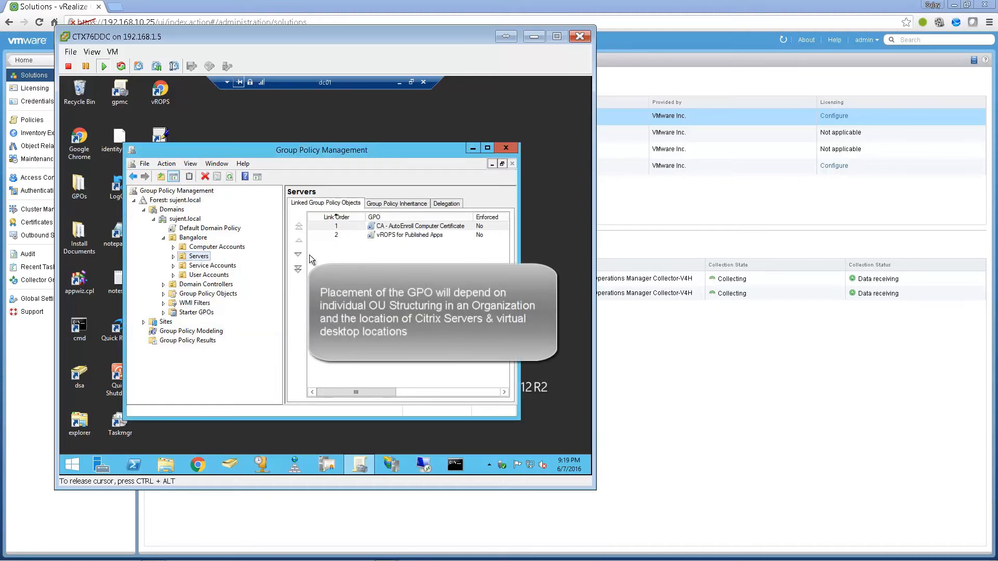
- Open the VROPS for Published Apps GPO link in the Group Policy Management Editor
click(173, 256)
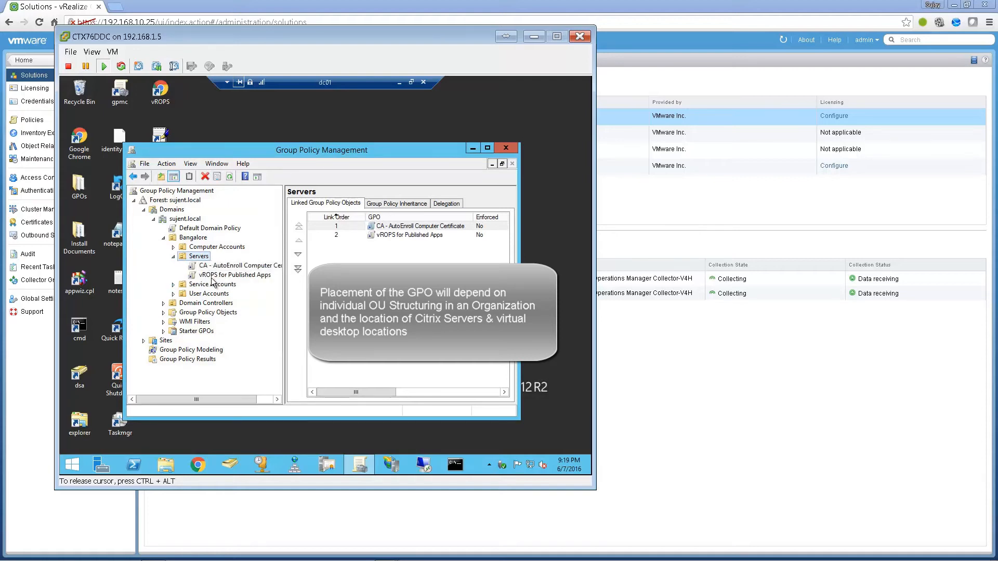
right_click(214, 277)
click(230, 285)
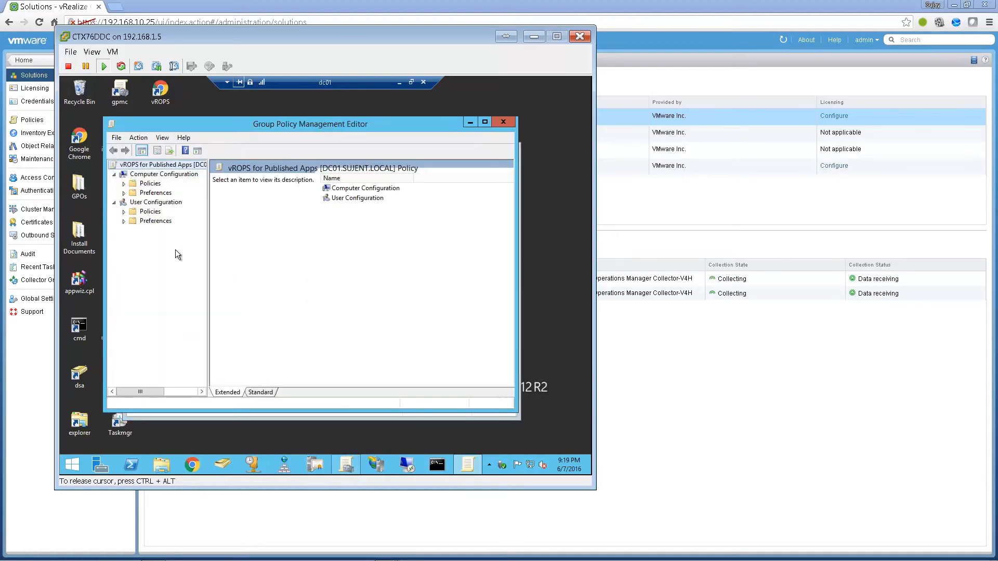
- Open the vRealize Operations Published Apps adapter location and Certificate policy under Administrative Templates
click(124, 183)
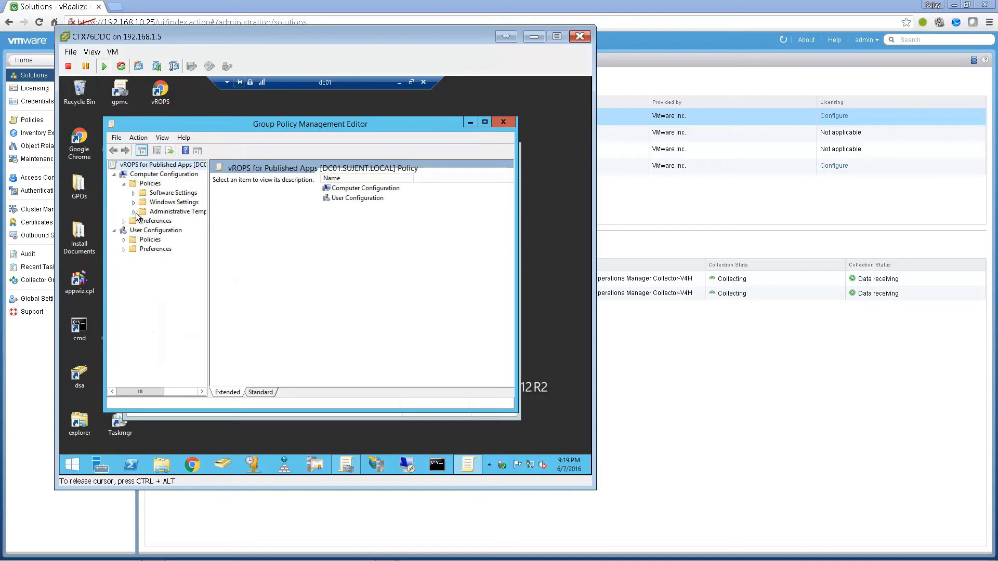
click(134, 212)
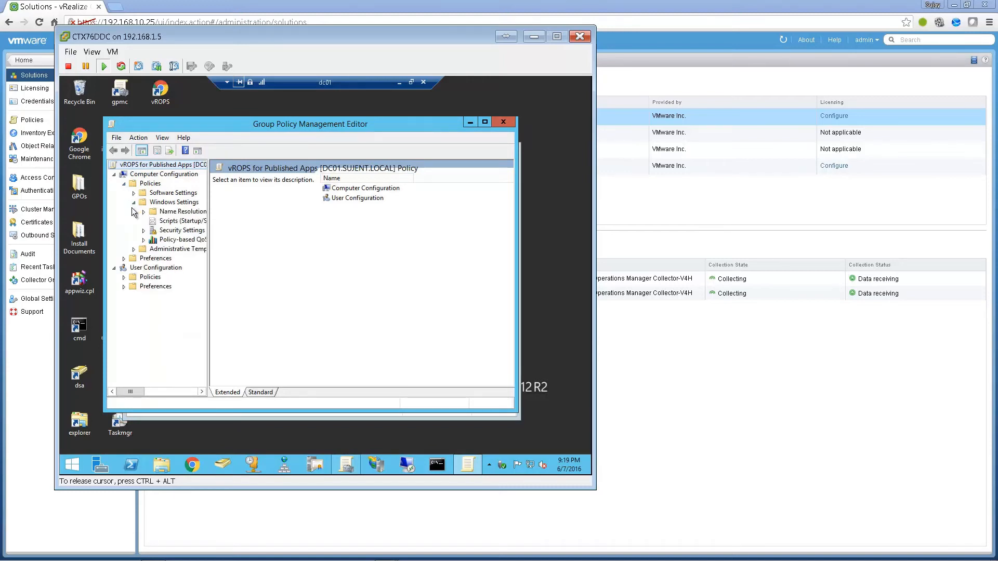
click(133, 249)
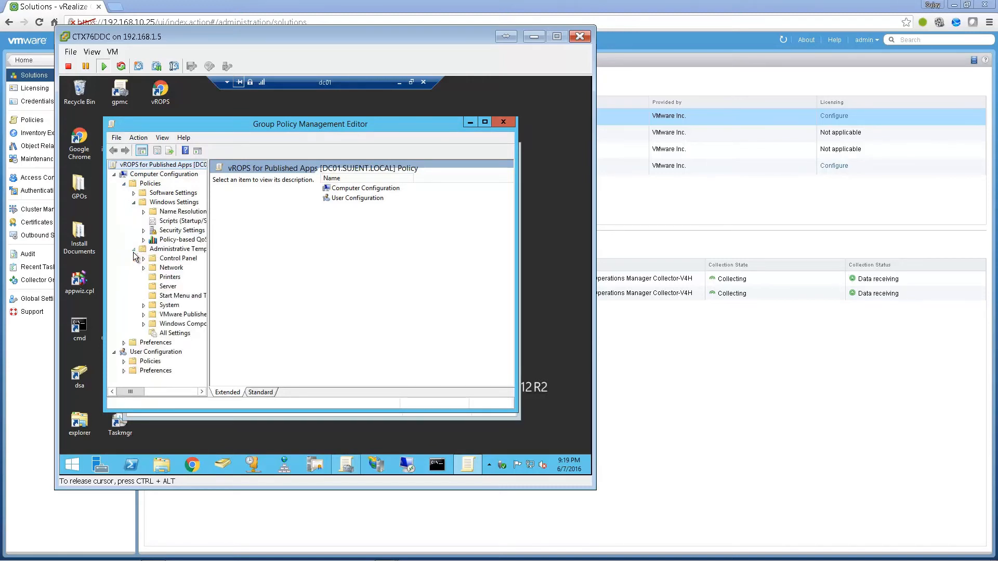
click(173, 319)
drag(208, 288, 255, 282)
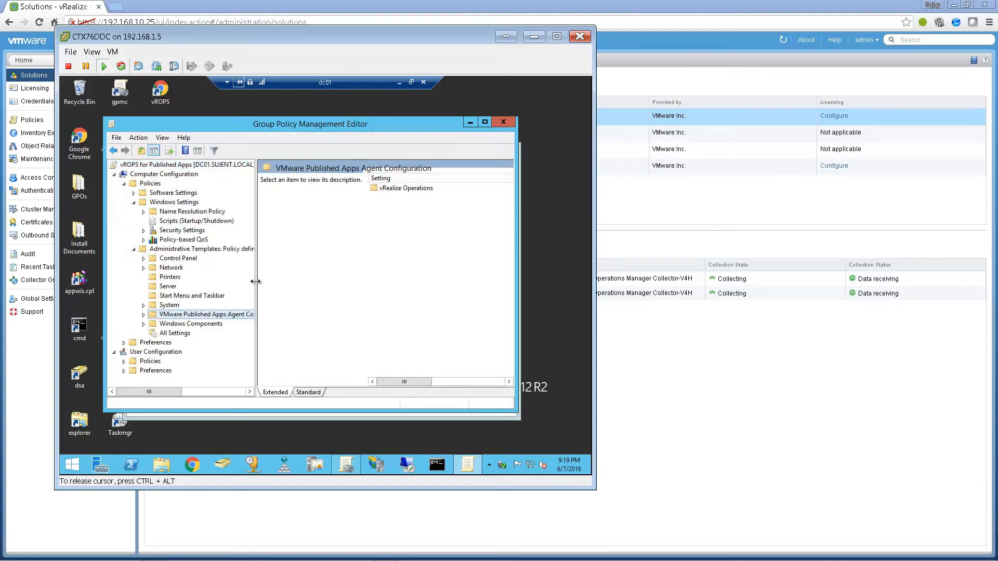
double_click(375, 191)
double_click(375, 192)
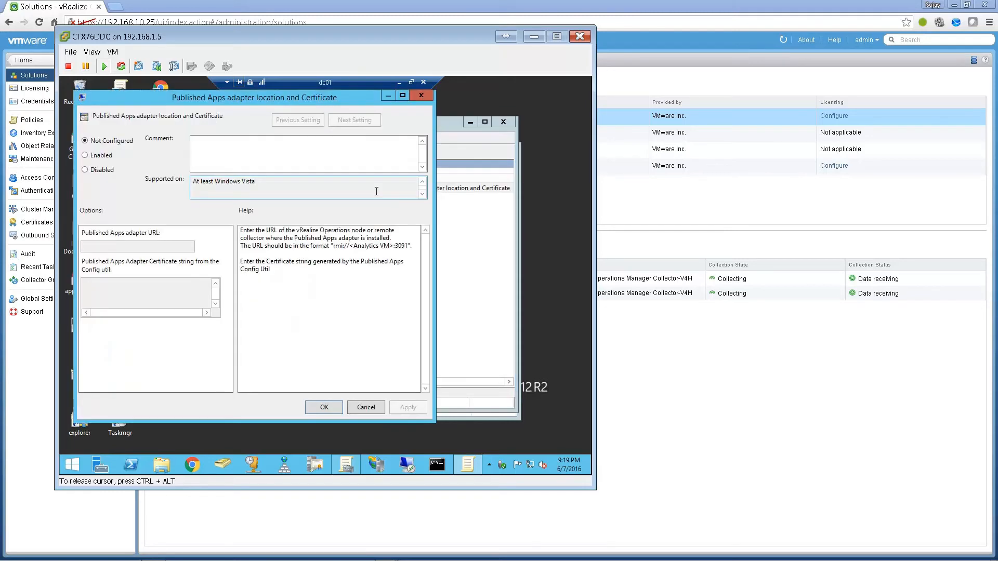
- Enable the policy with adapter URL rmi://vrops.sujent.local:3095
click(99, 157)
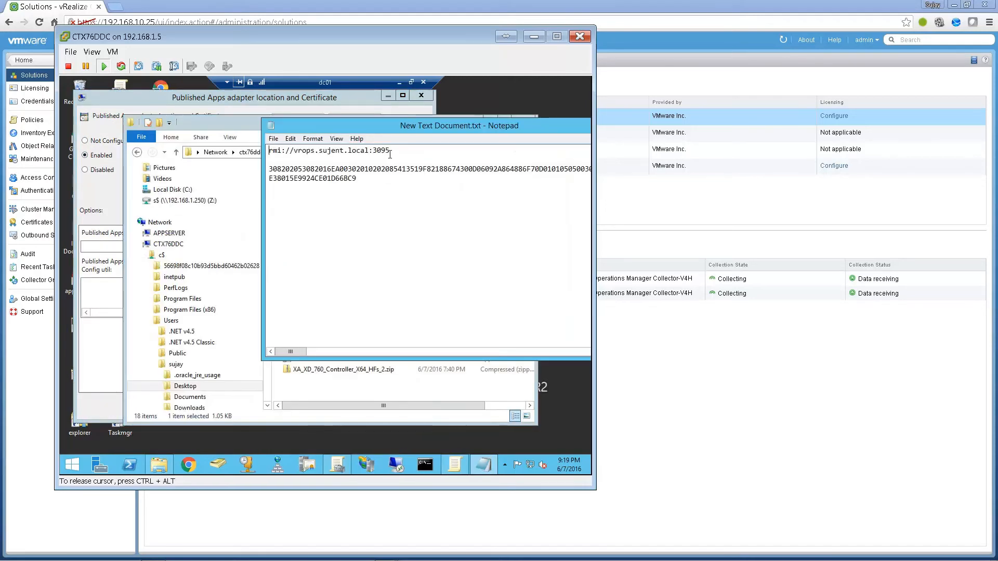
drag(390, 155, 267, 153)
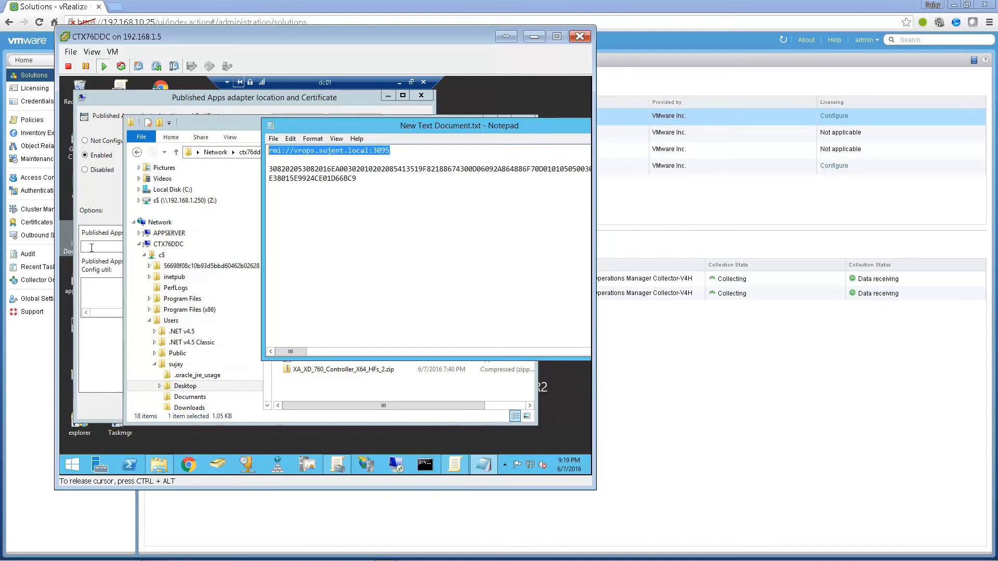
click(96, 248)
key(ctrl+v)
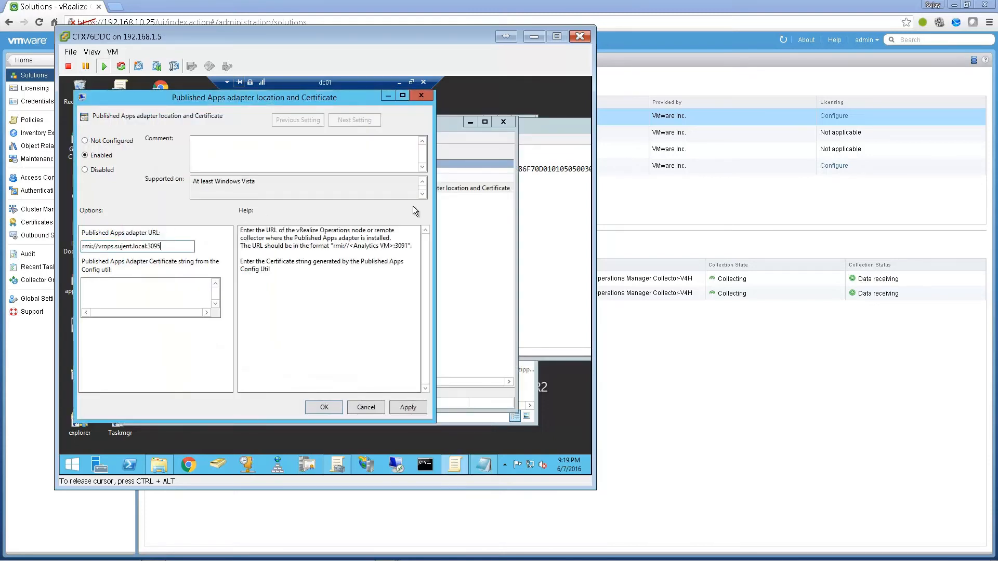
- Paste the adapter certificate string from the notes into the policy and apply it
click(530, 182)
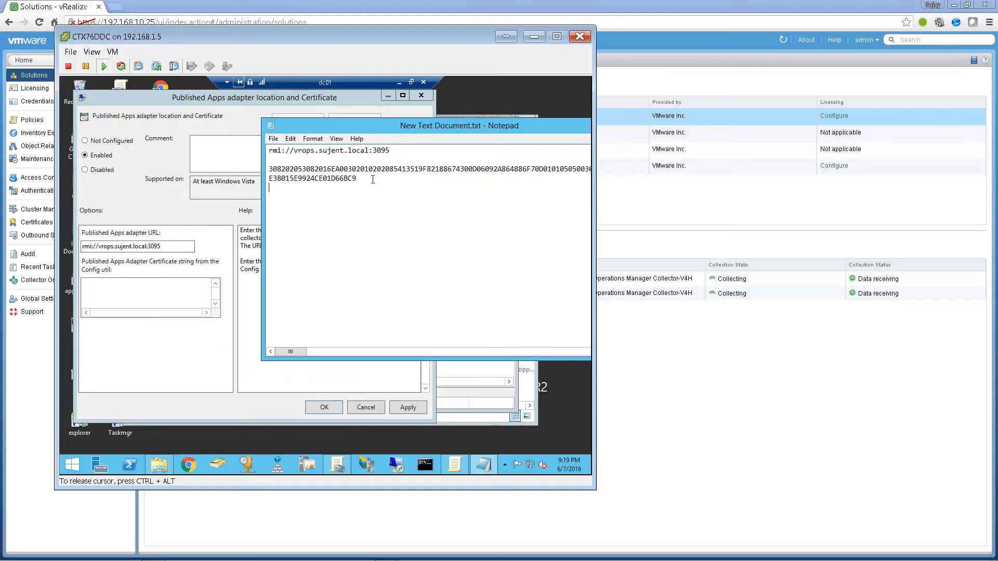
drag(359, 179, 250, 165)
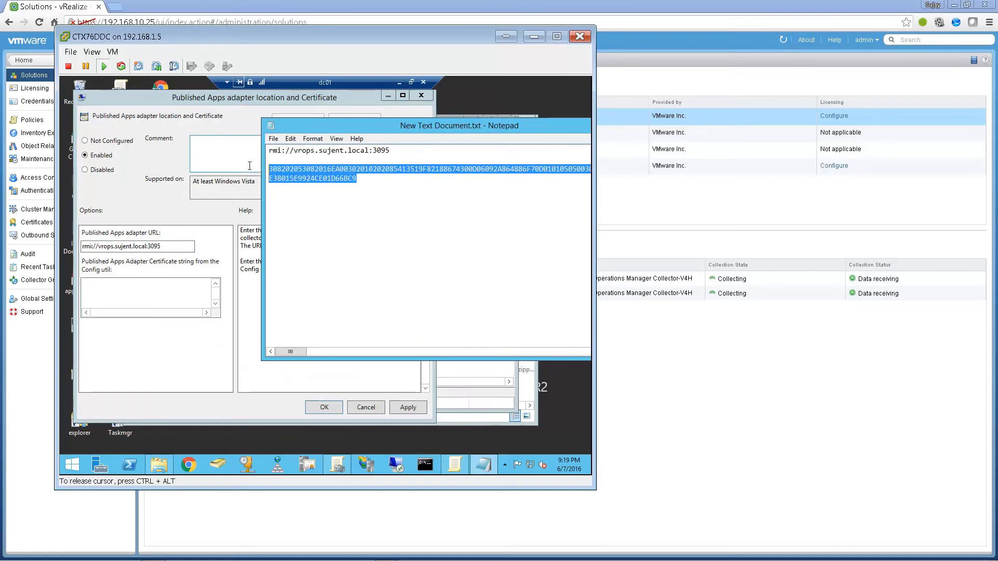
click(321, 141)
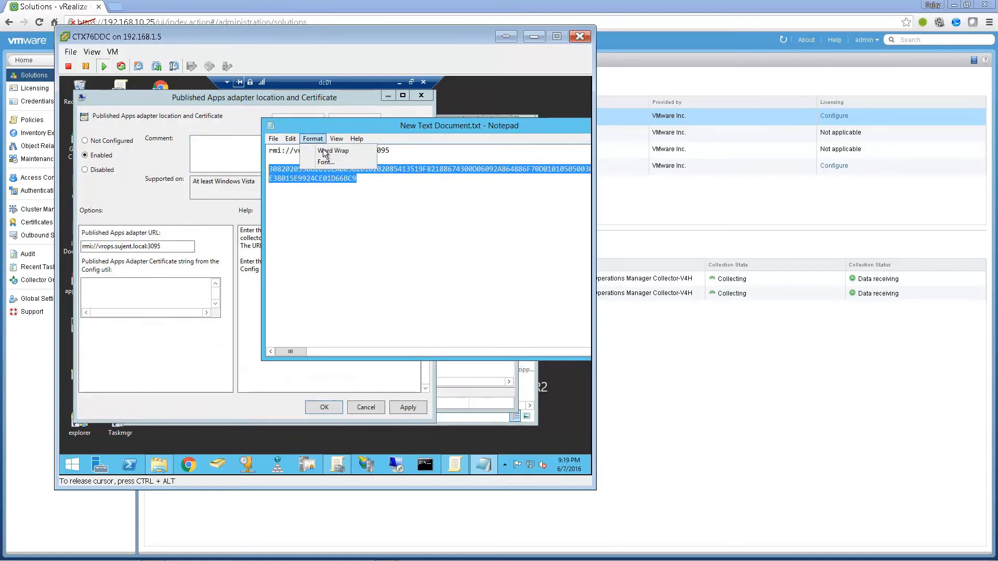
click(290, 141)
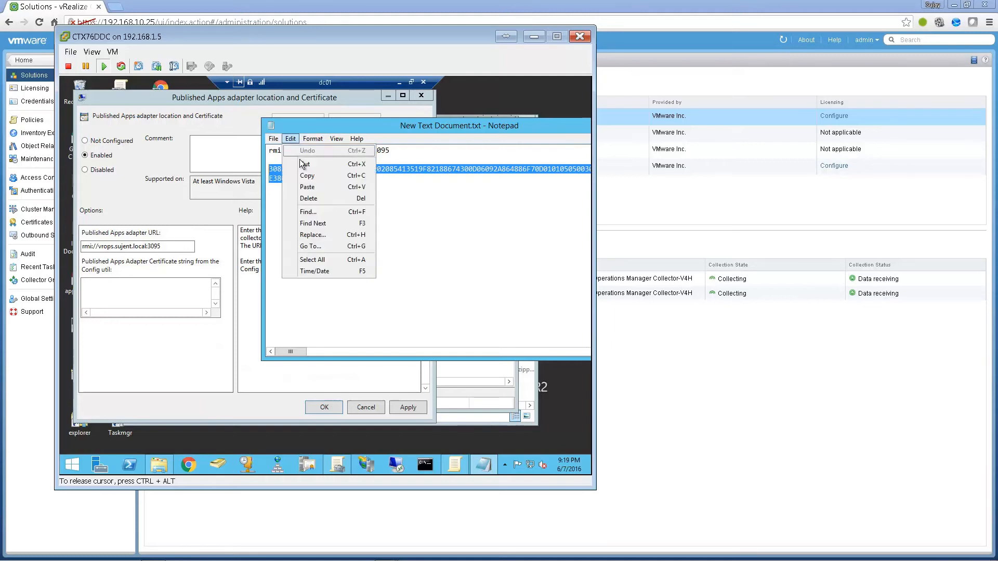
click(307, 176)
click(173, 300)
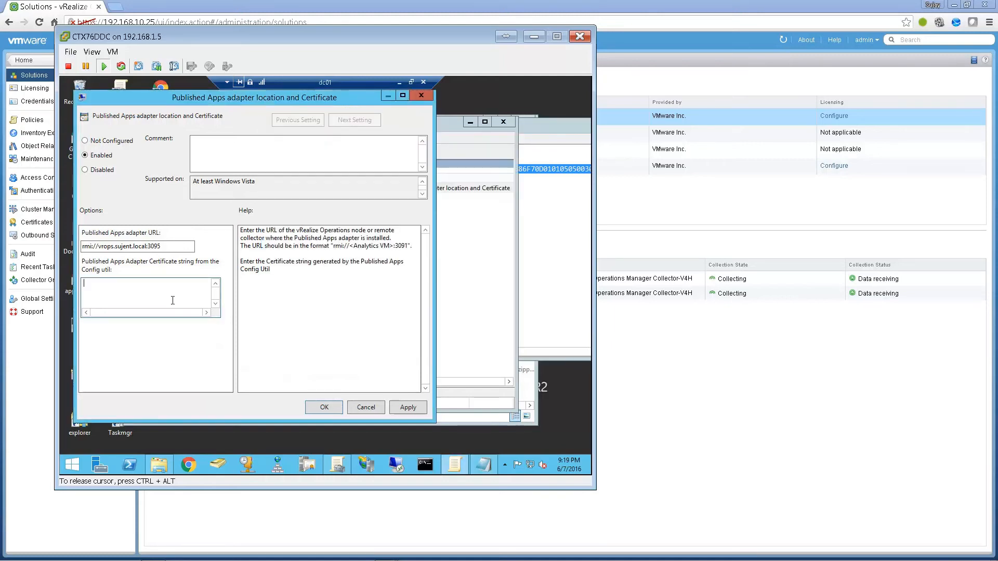
key(ctrl+v)
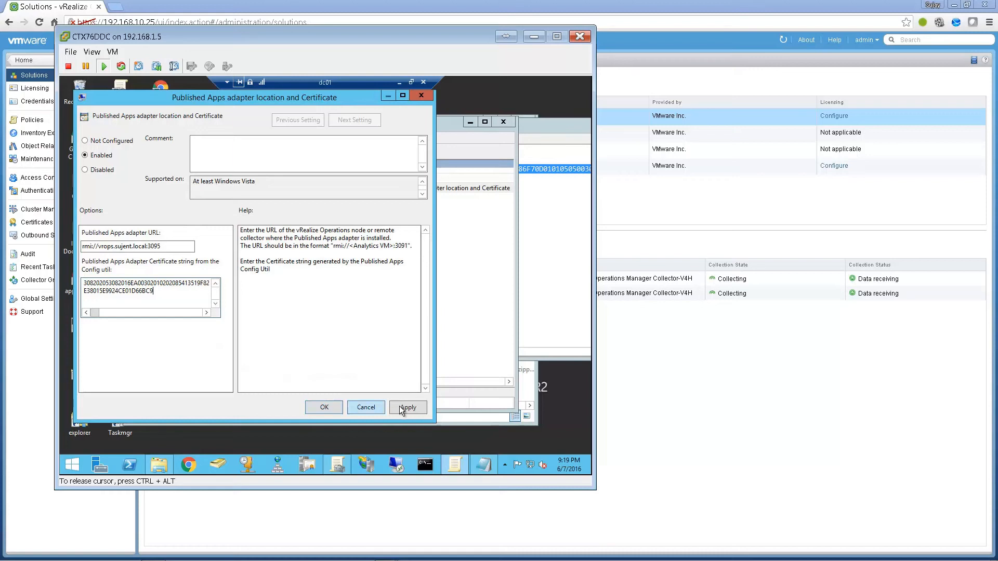
click(320, 405)
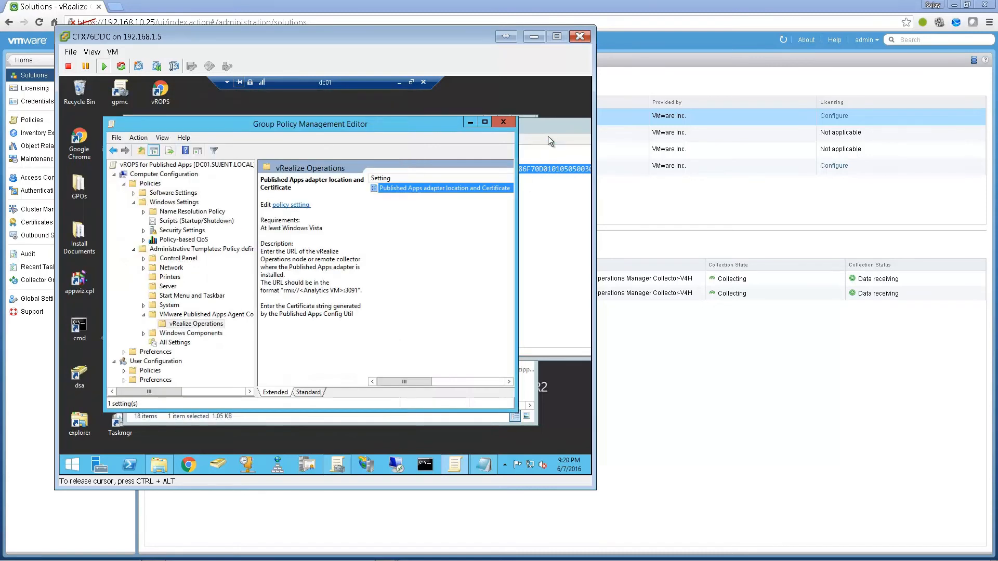
- Close the notes file, the policy editor and the file browser
right_click(547, 137)
click(541, 200)
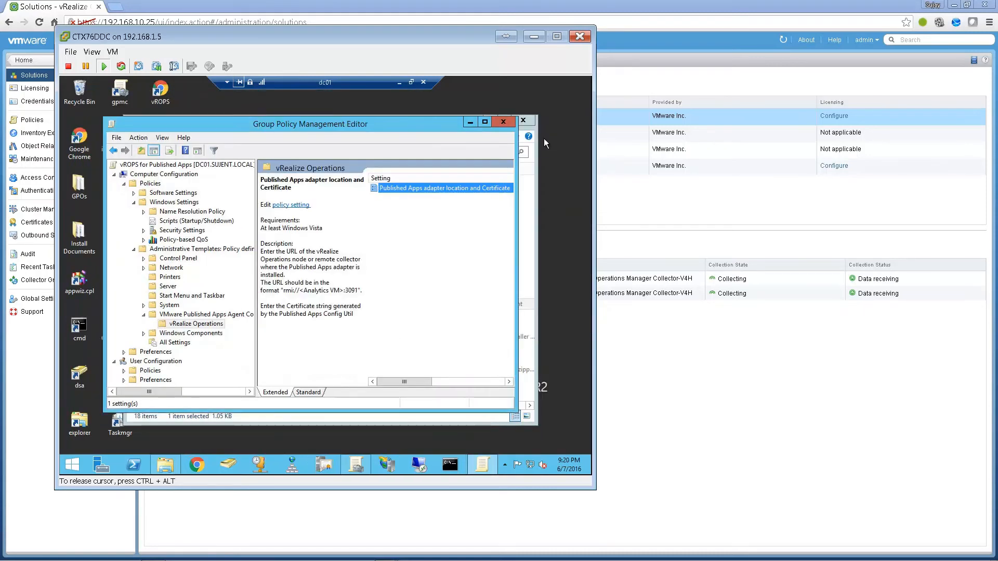
click(503, 123)
click(522, 122)
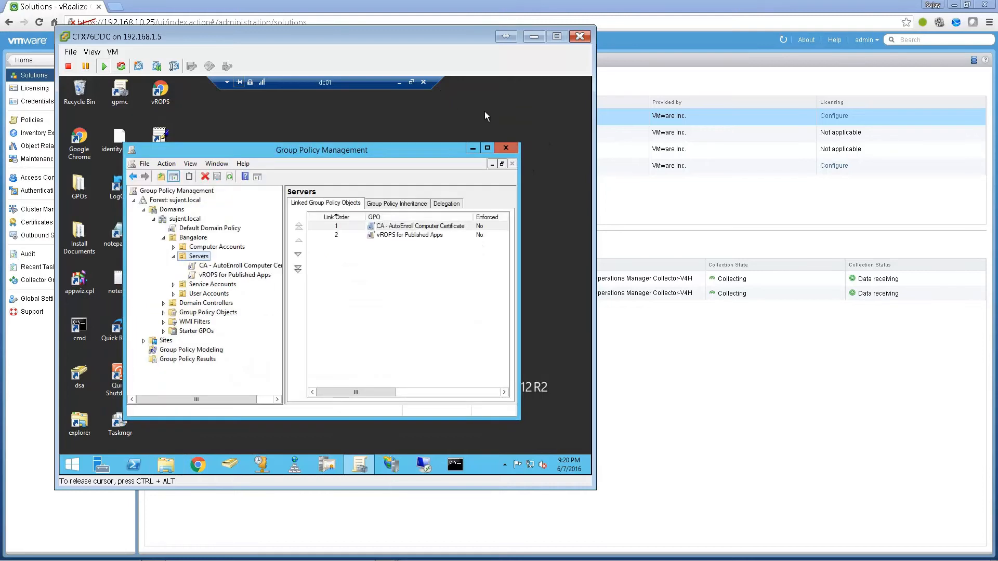
- Close Group Policy Management, disconnect the DC01 remote session, and switch to the Win7 console
click(509, 148)
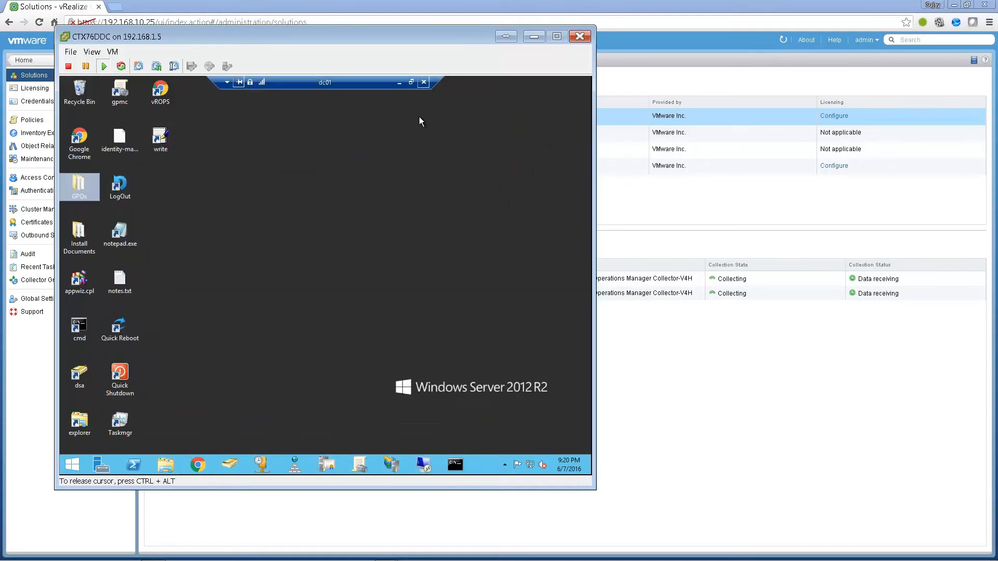
click(423, 82)
click(359, 293)
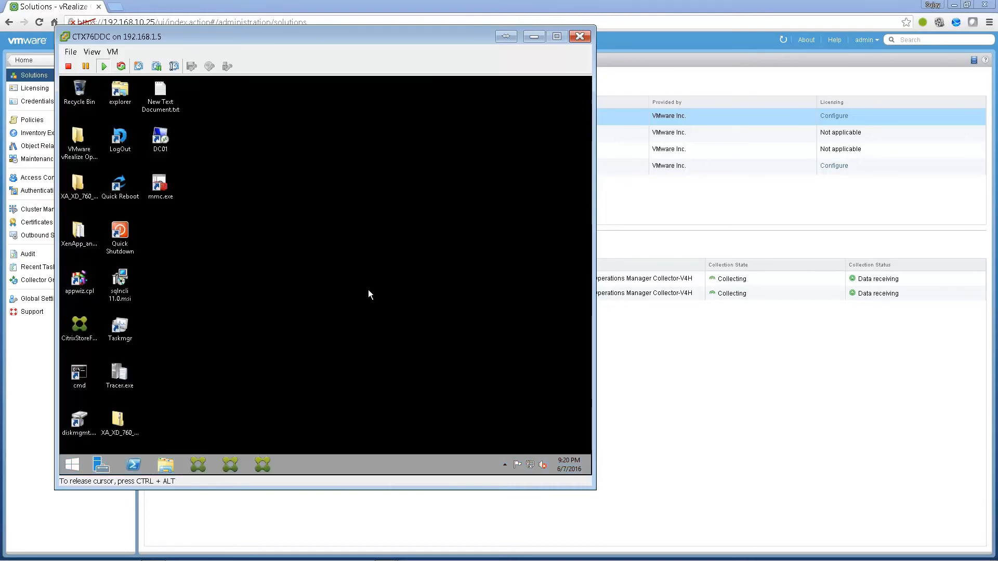
click(691, 377)
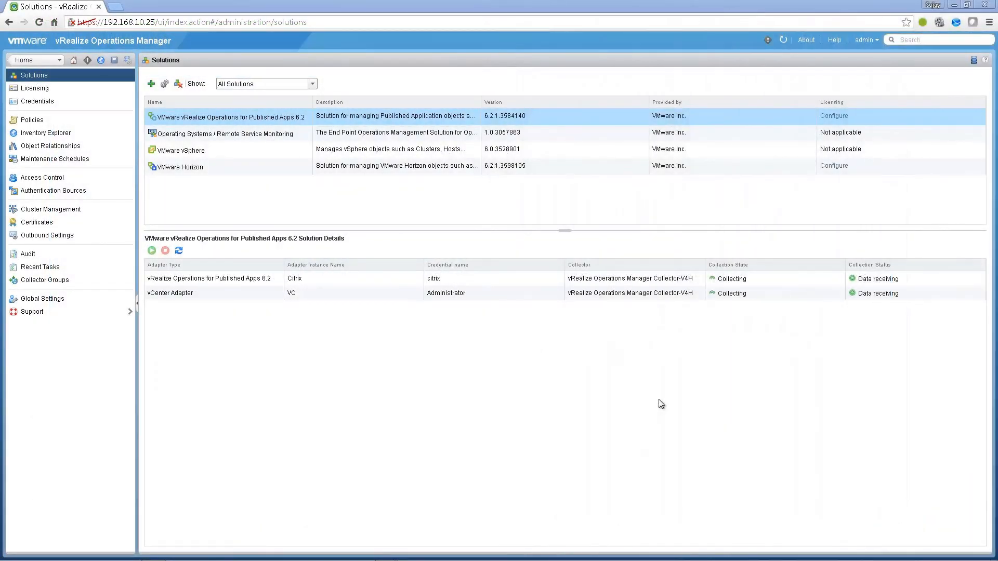
key(alt+Tab)
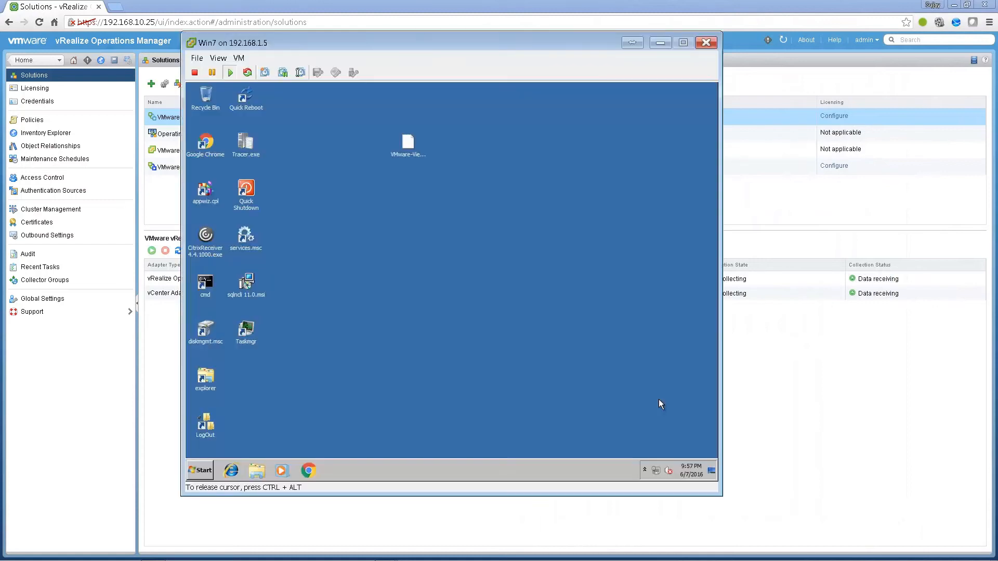
- Open the Citrix Receiver page, agree to the license, and log on with the stored credentials
click(309, 470)
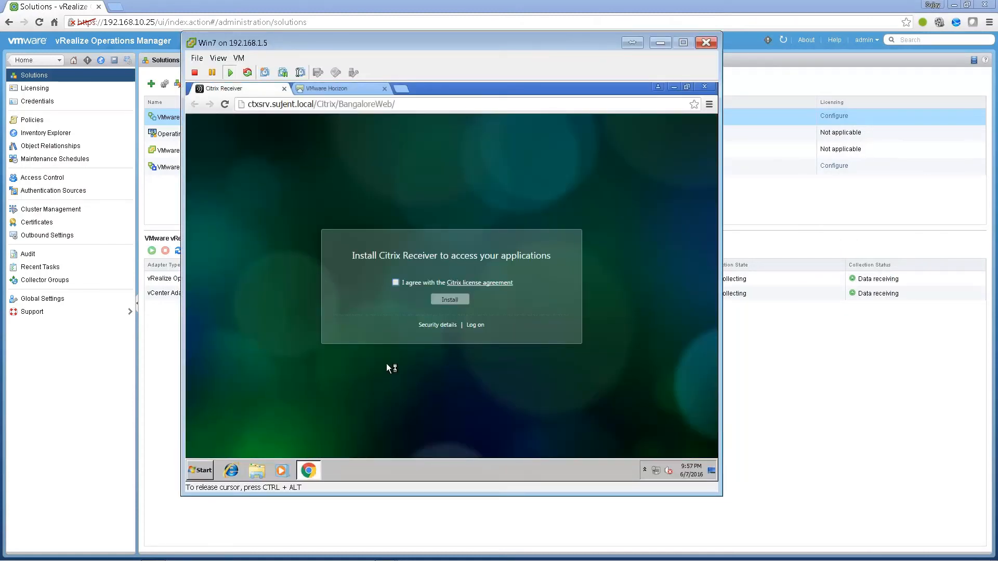
click(395, 283)
click(474, 325)
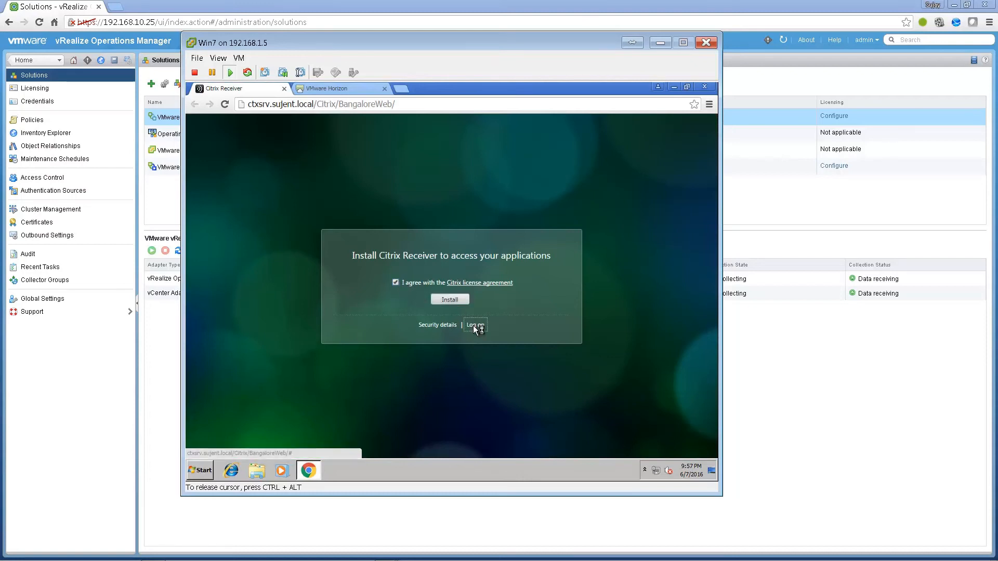
click(490, 310)
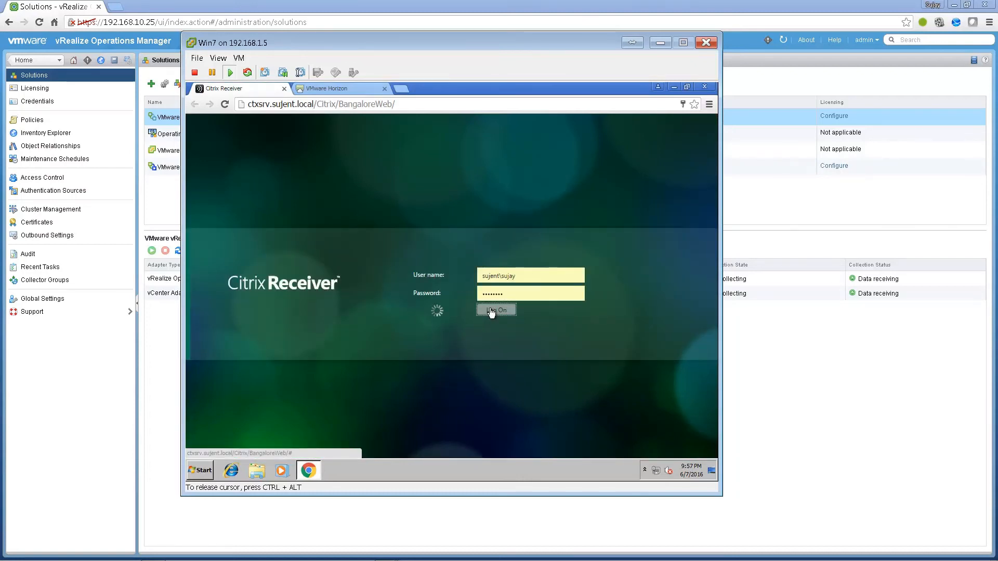
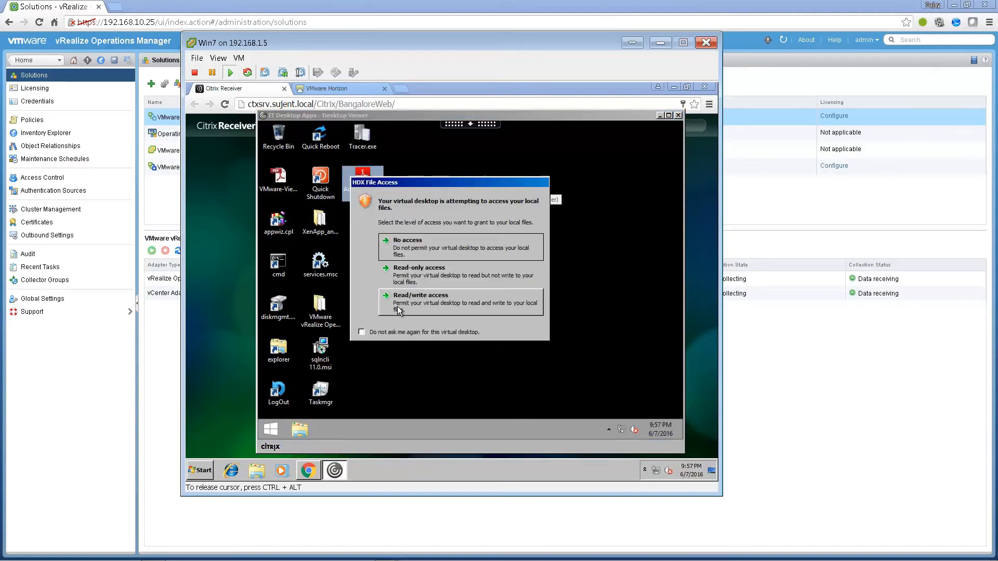
- Grant the virtual desktop permanent read/write file access and open the VMware-View-Evaluators-Guide PDF
click(395, 330)
click(415, 296)
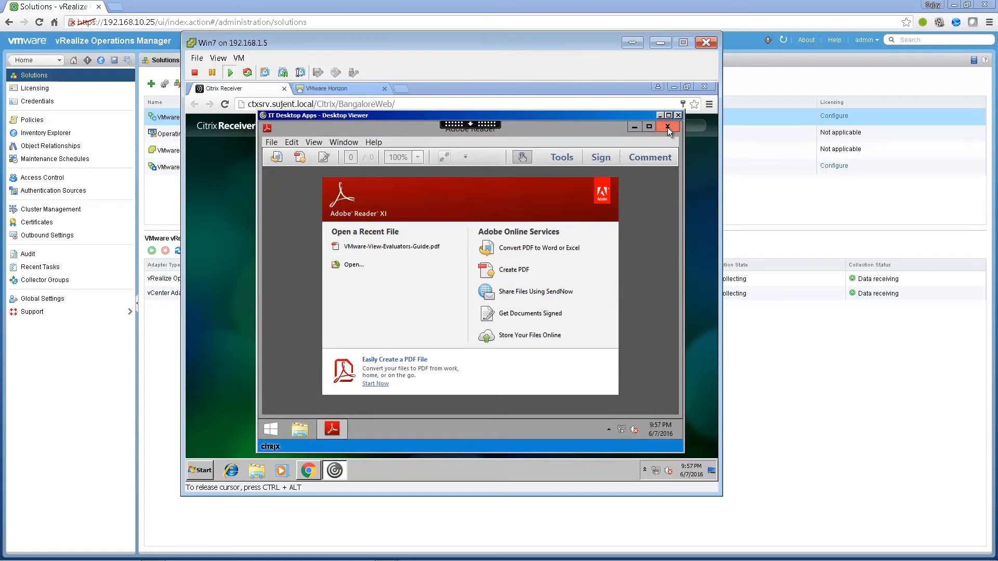
click(632, 128)
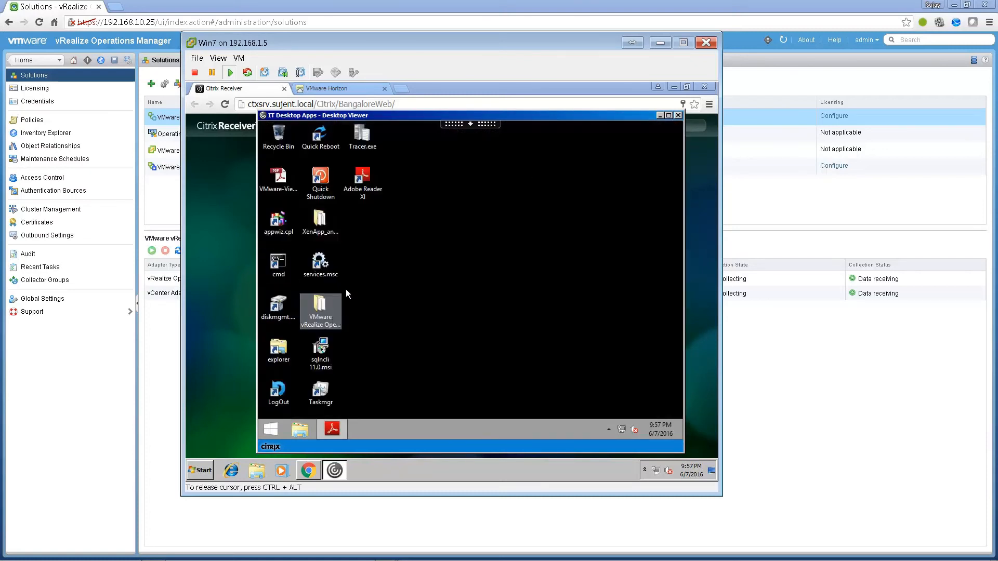
double_click(287, 182)
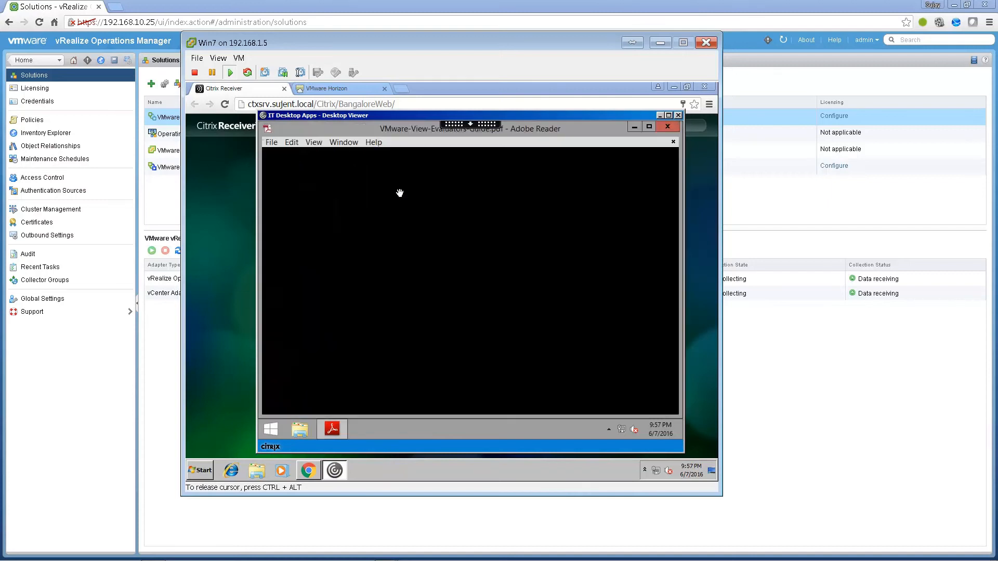
- Launch the published Calculator, Notepad and Paint apps from Citrix Receiver
click(660, 116)
click(425, 421)
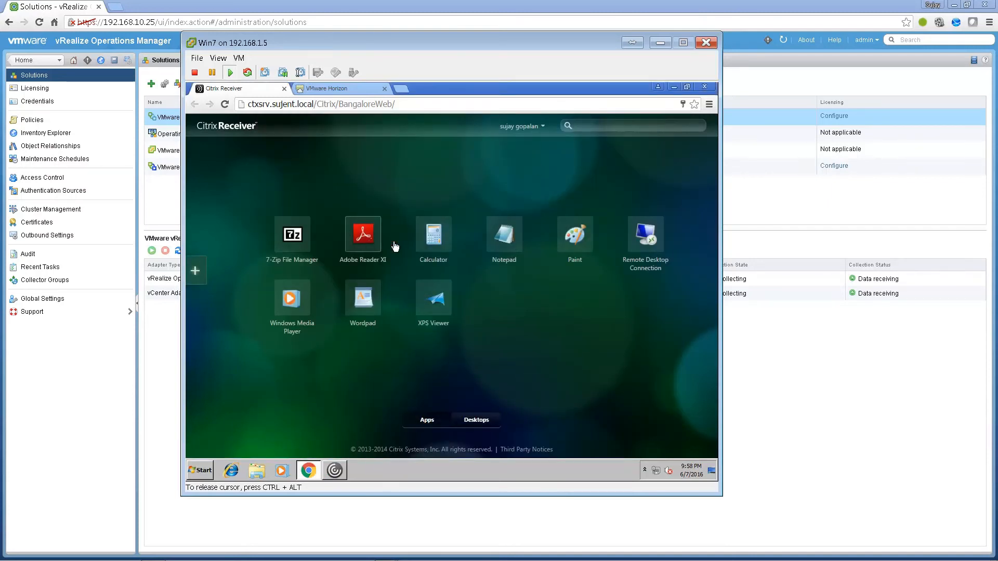
click(437, 238)
click(505, 241)
click(629, 290)
click(575, 236)
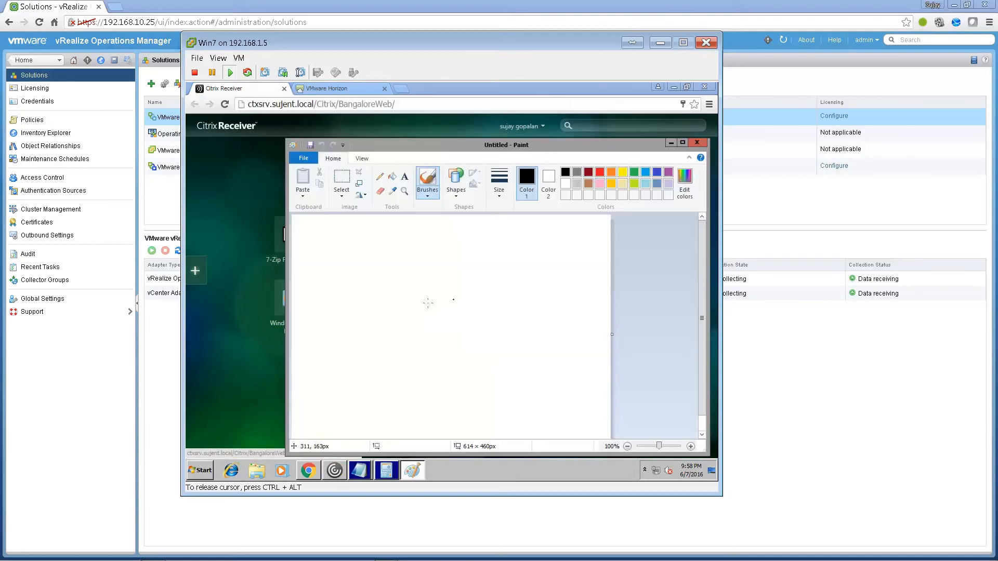
- Launch XPS Viewer and Windows Media Player, completing Media Player's first-run setup
click(309, 471)
click(431, 320)
click(308, 470)
click(581, 391)
- Log in to VMware Horizon HTML Access with the user's account credentials
click(326, 89)
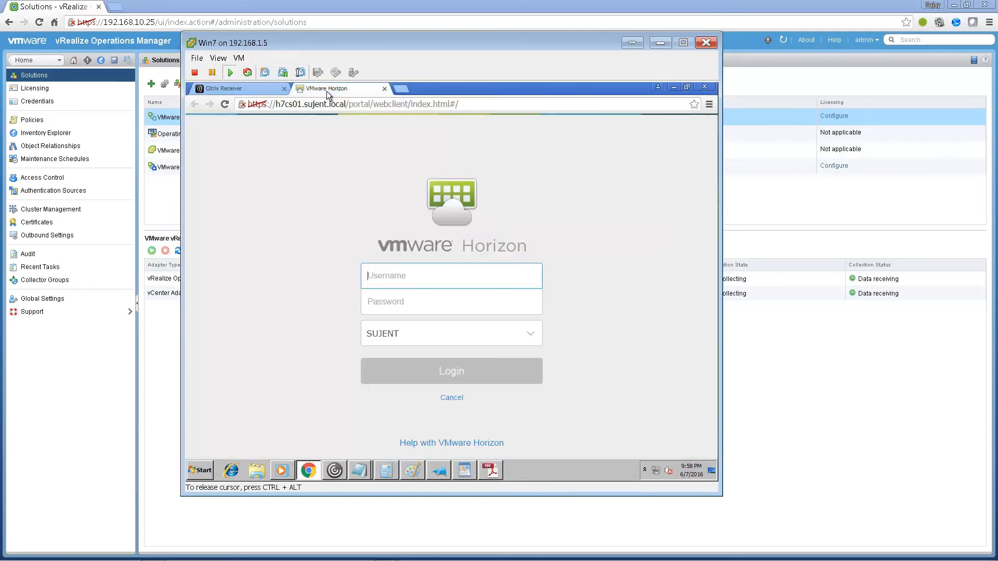
text(sujay)
key(Tab)
text(•••••••)
key(Return)
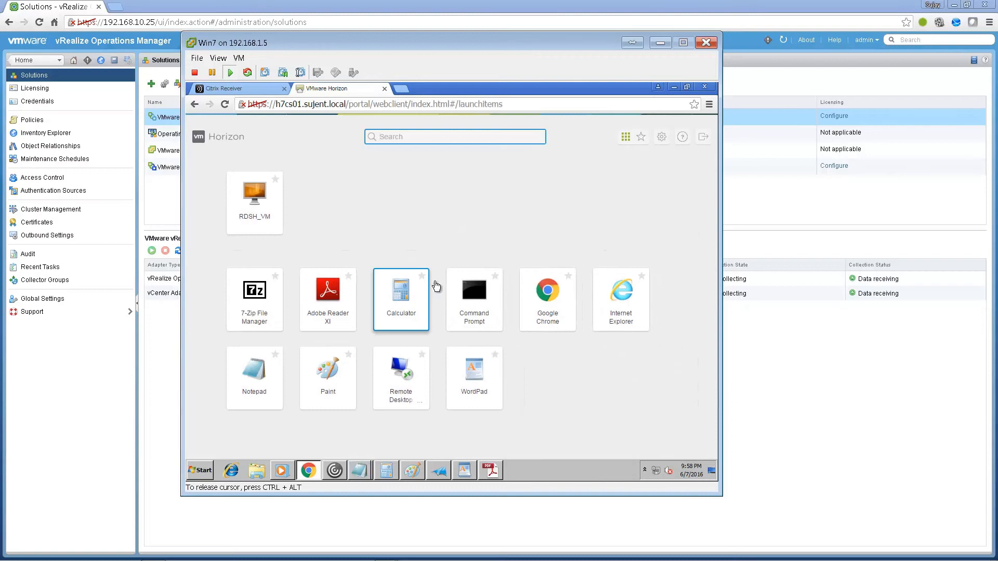
click(531, 311)
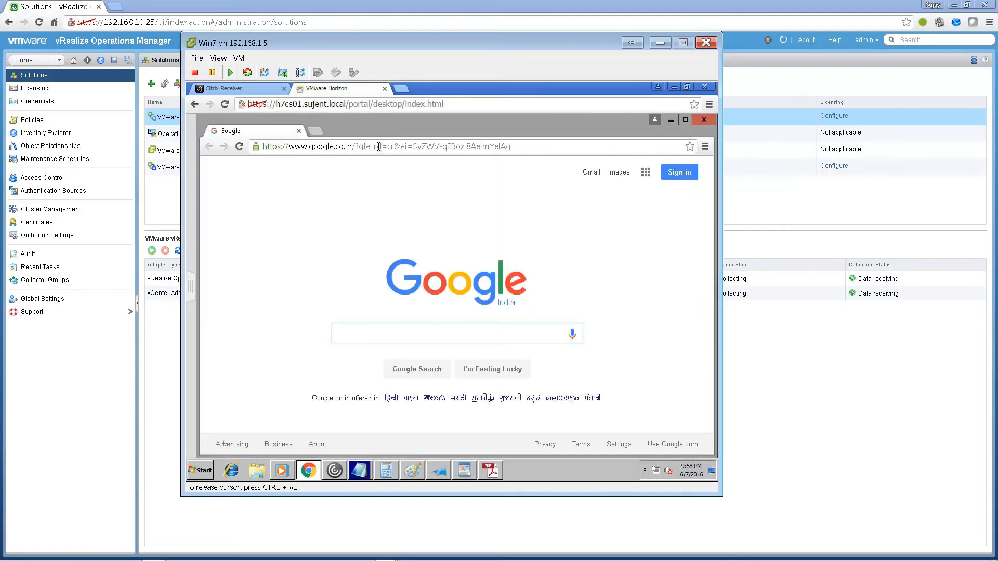
click(379, 147)
text(live.com)
key(Return)
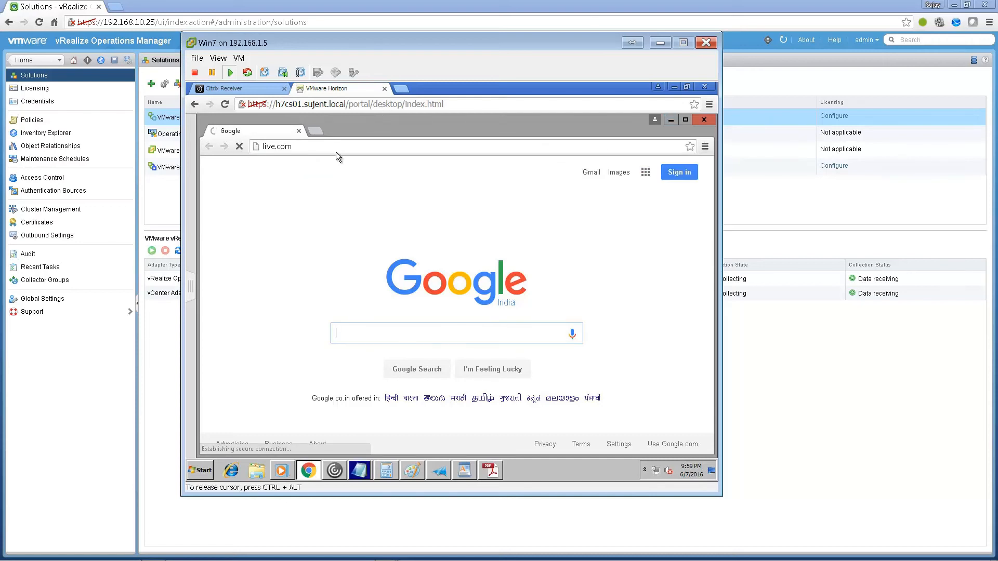
click(334, 147)
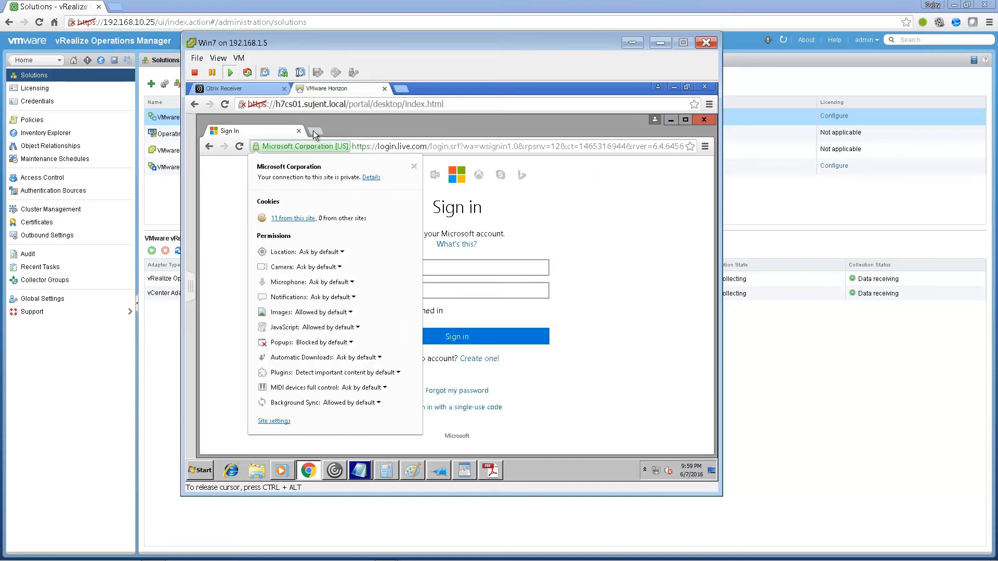
click(367, 147)
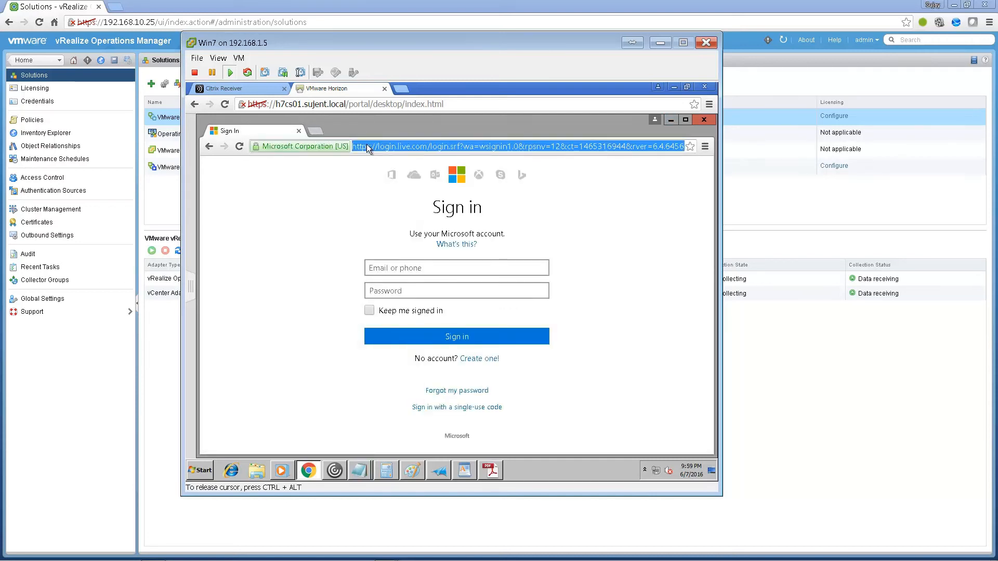
text(cnn.)
key(Return)
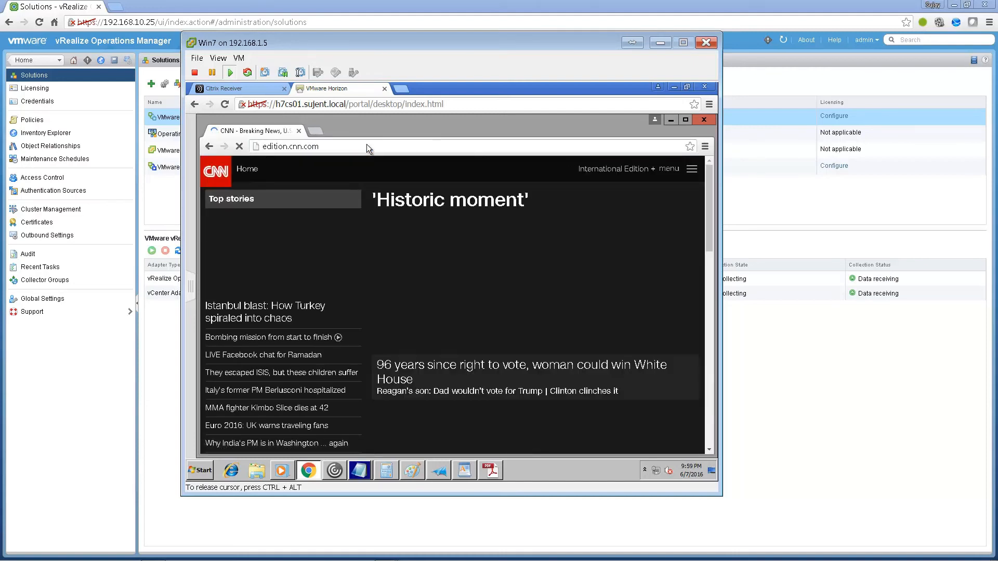
- Launch 7-Zip File Manager, Calculator and Internet Explorer as remote apps
click(672, 121)
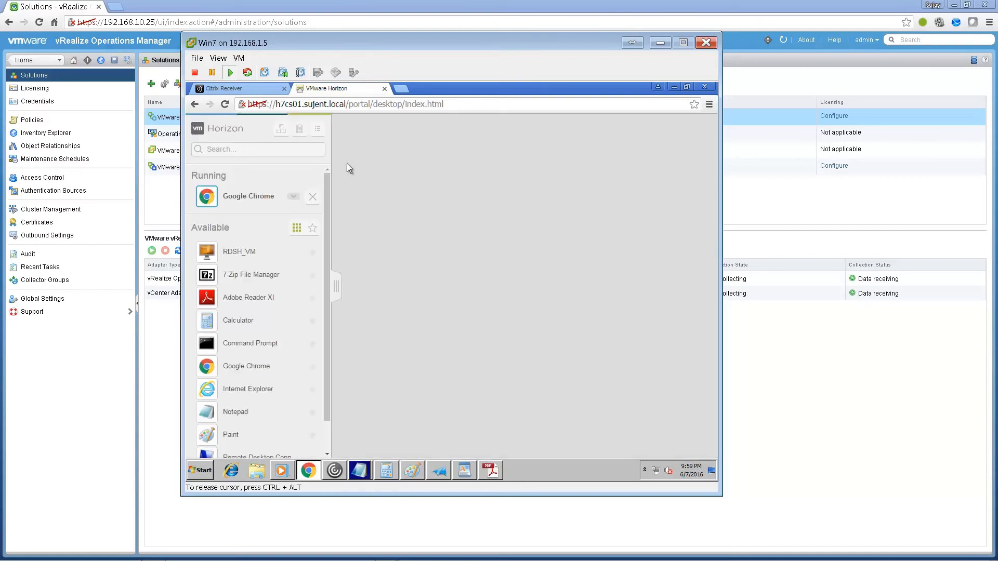
click(236, 274)
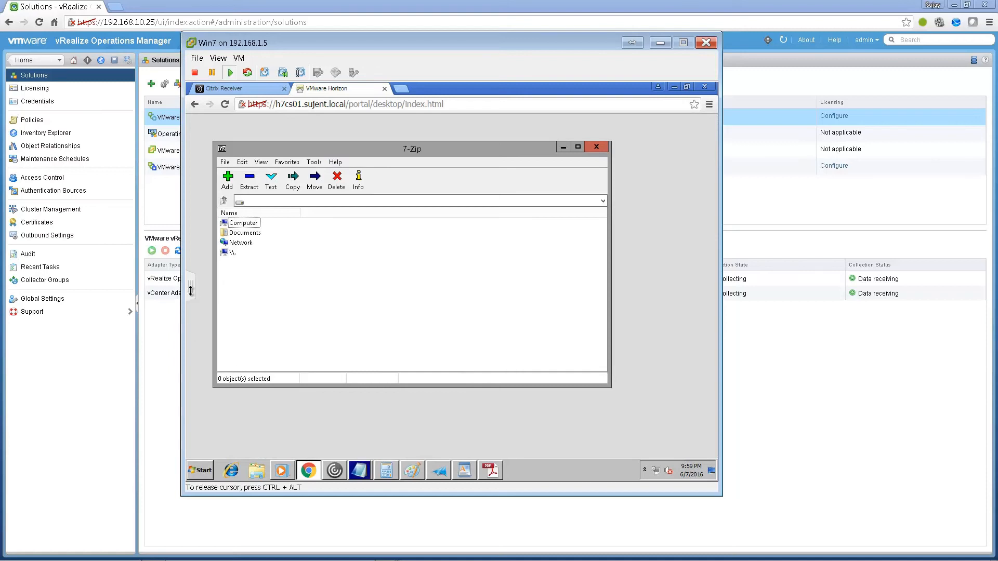
click(191, 290)
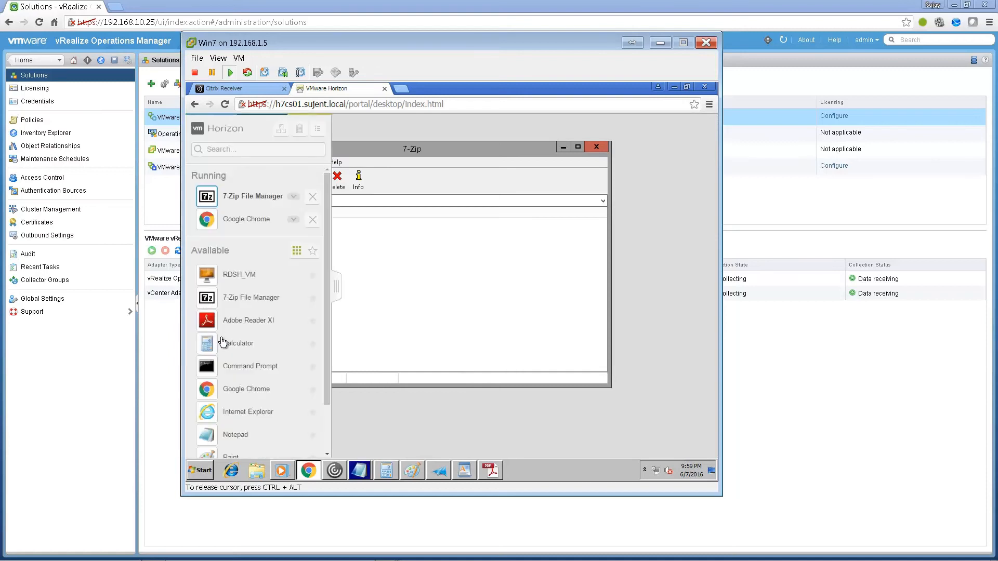
click(229, 344)
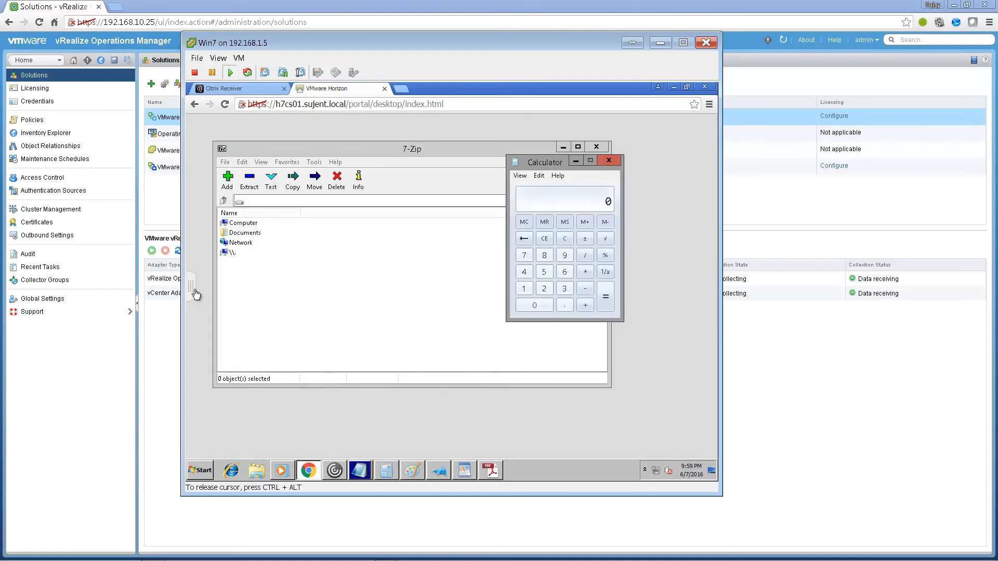
click(193, 291)
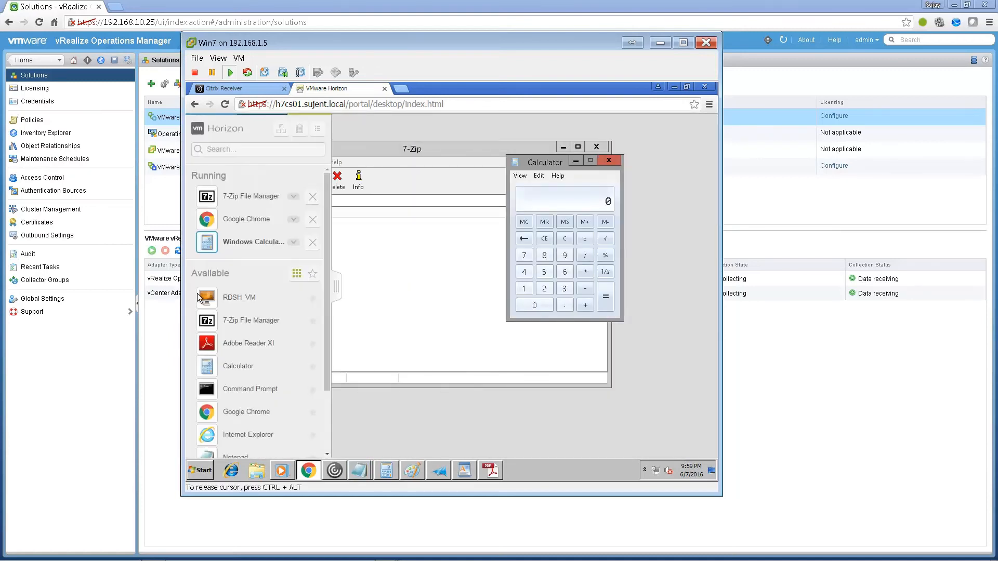
click(245, 438)
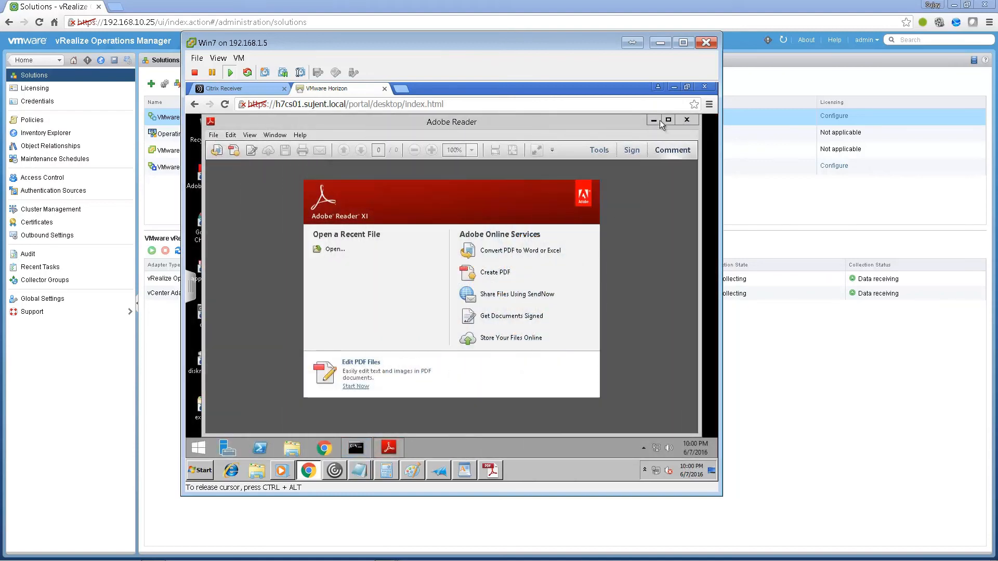
- Start Chrome on the remote desktop and restore the previously open CNN page
click(655, 121)
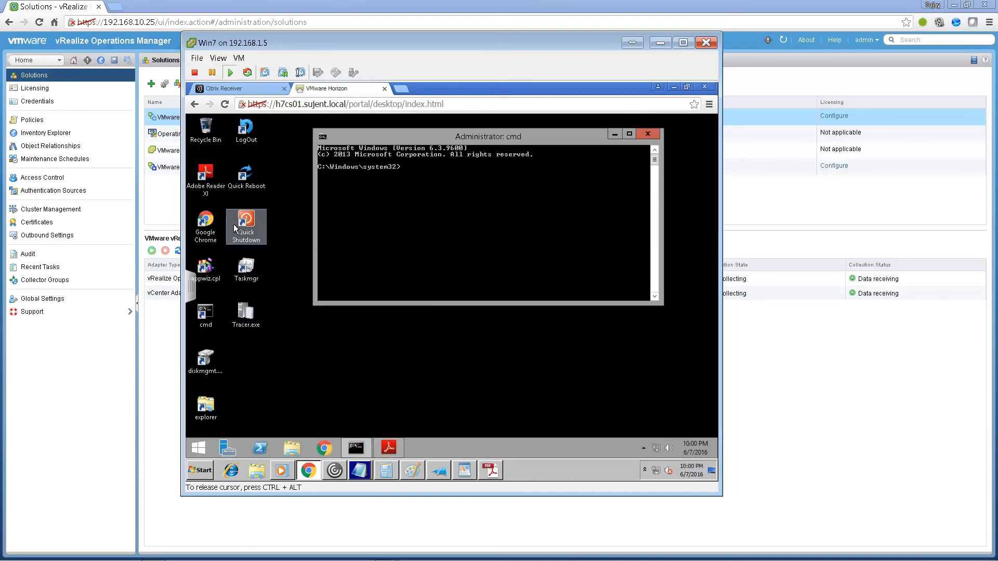
double_click(213, 222)
click(684, 205)
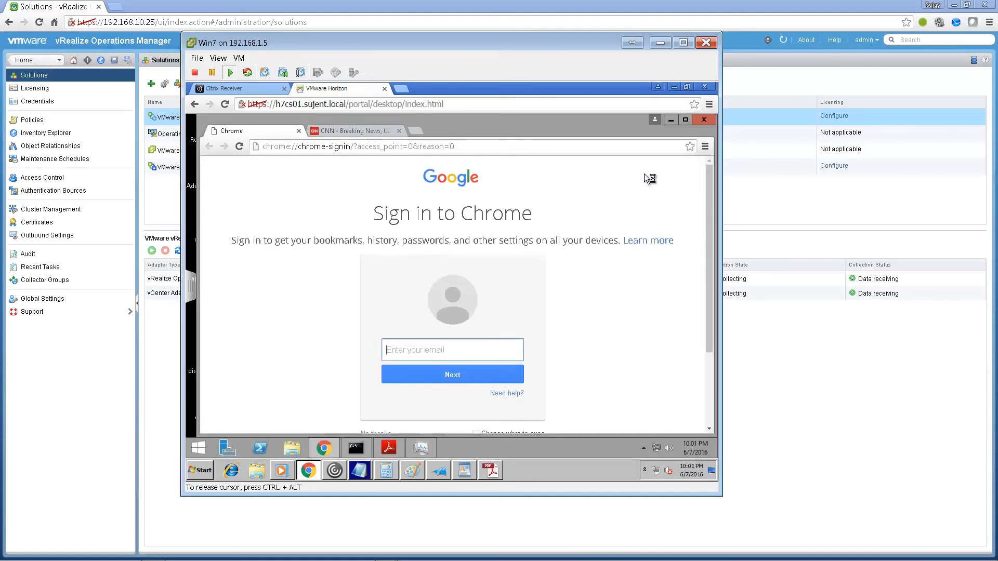
click(381, 147)
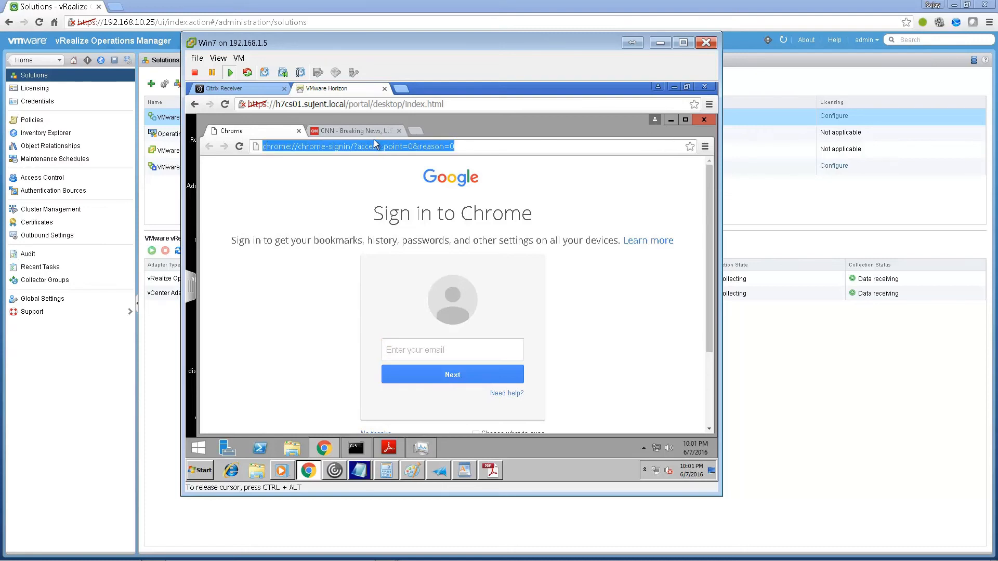
text(bbc/)
key(BackSpace)
text(.com)
key(Return)
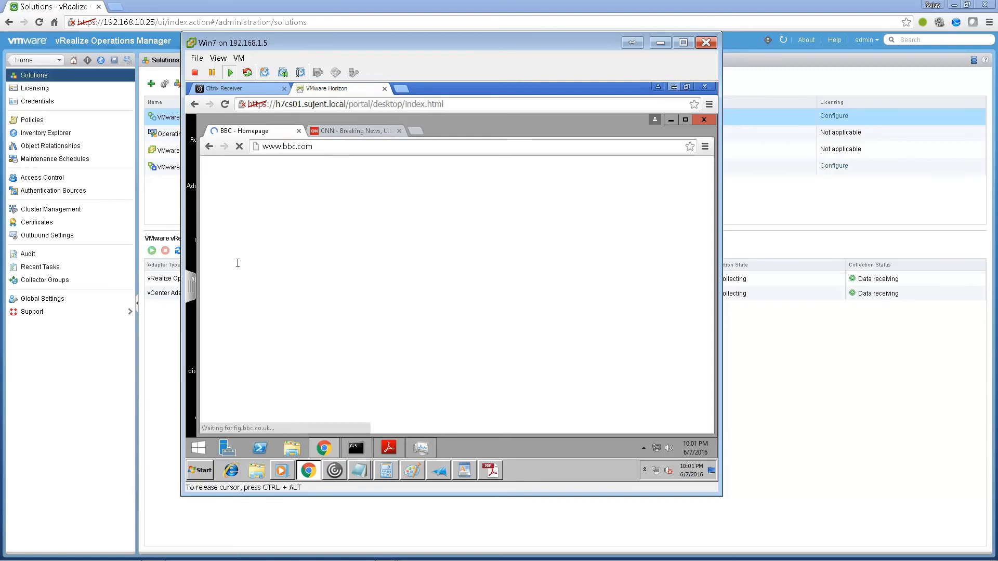
click(100, 366)
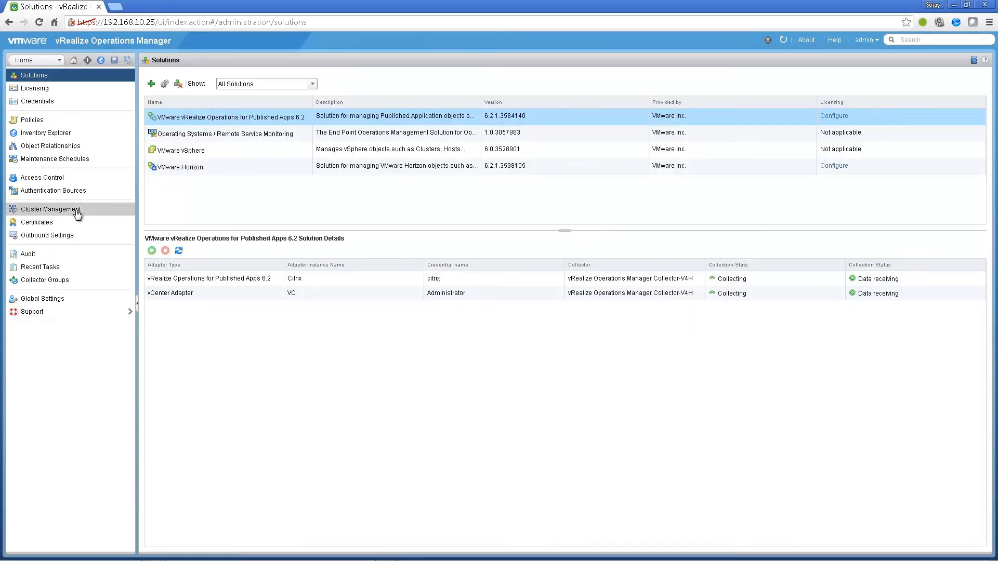
click(83, 211)
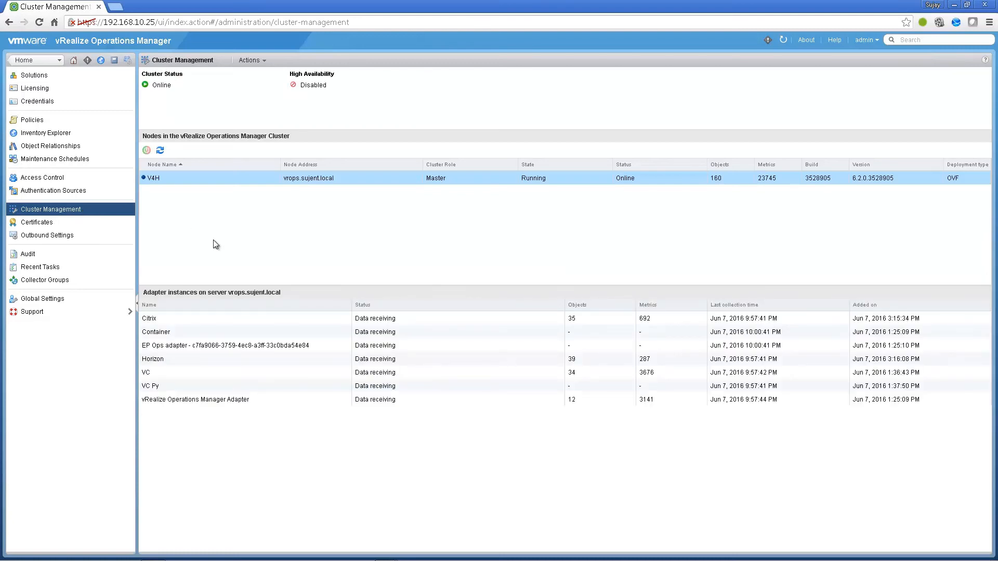
click(248, 316)
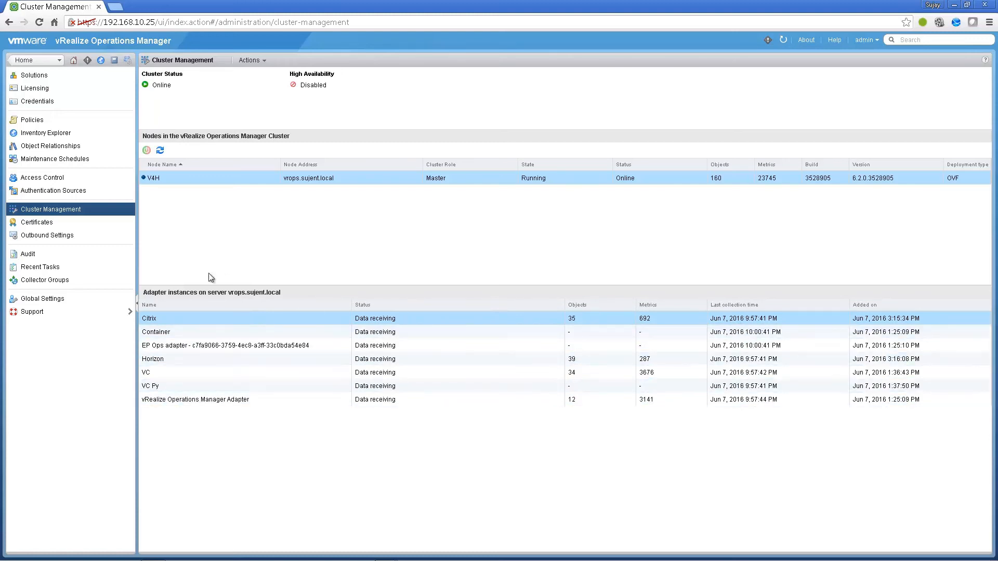
click(32, 75)
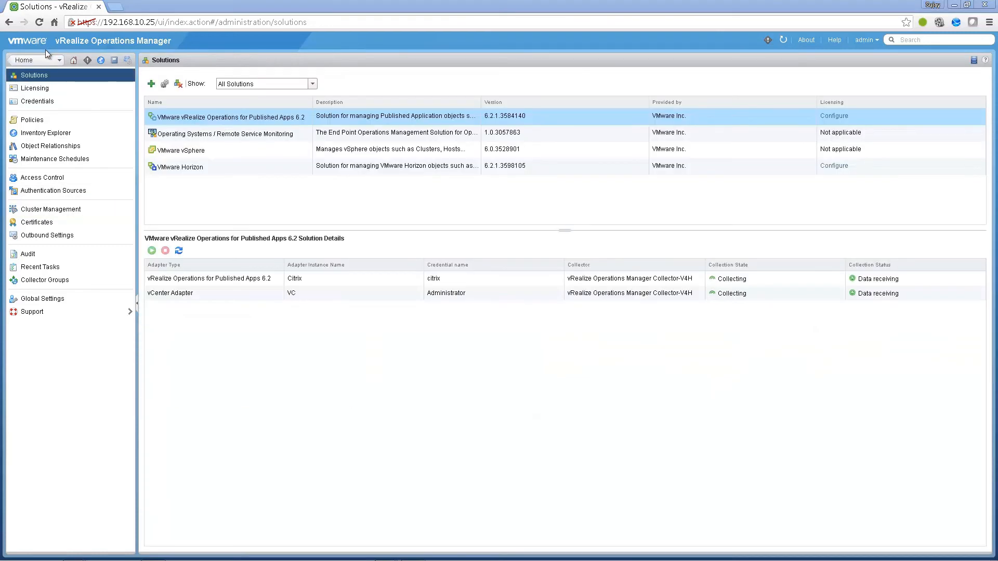
- Review the XD-XA Server Desktops, Server Applications and VDI Desktops dashboards
click(38, 62)
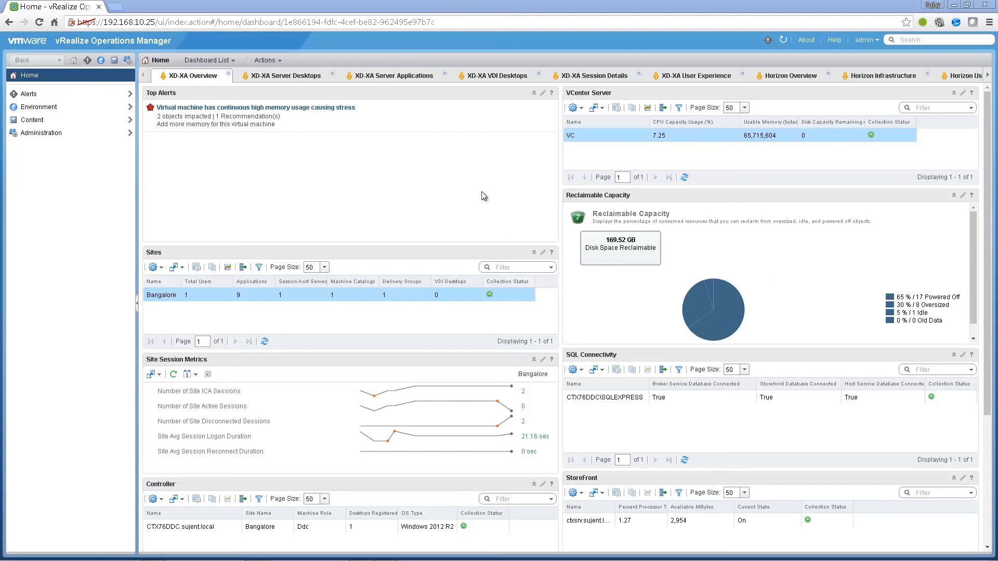
click(234, 62)
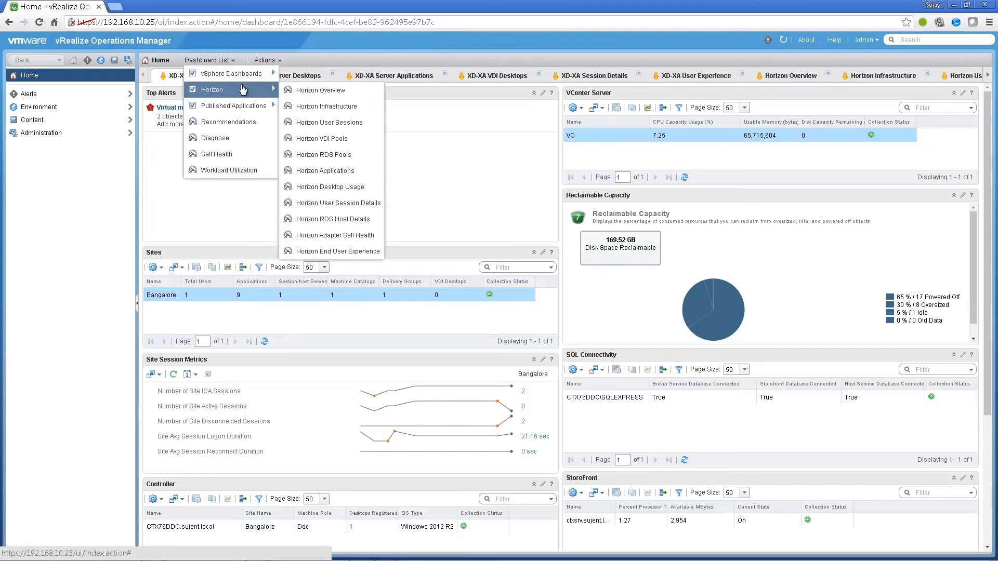
click(234, 208)
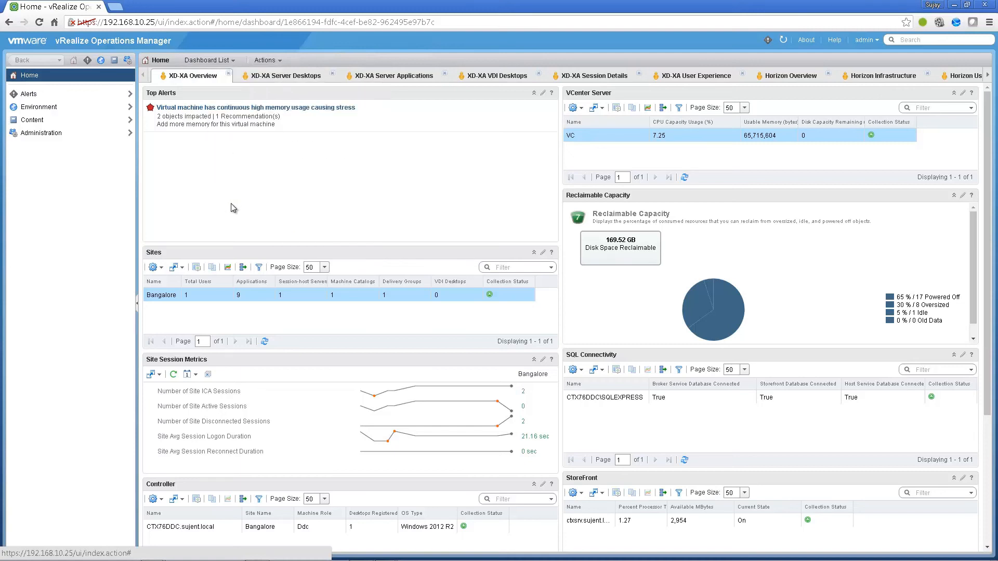
click(289, 76)
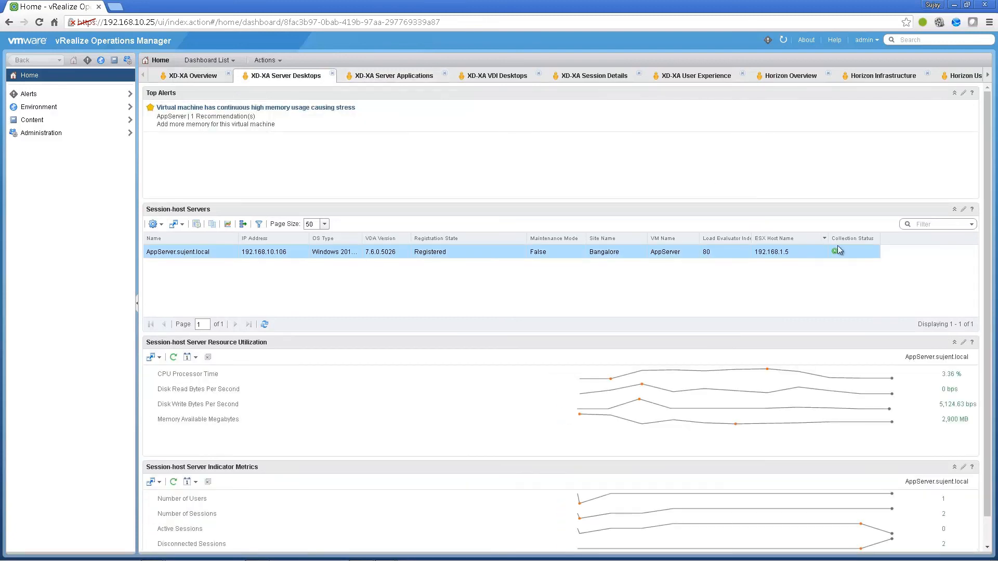
click(370, 82)
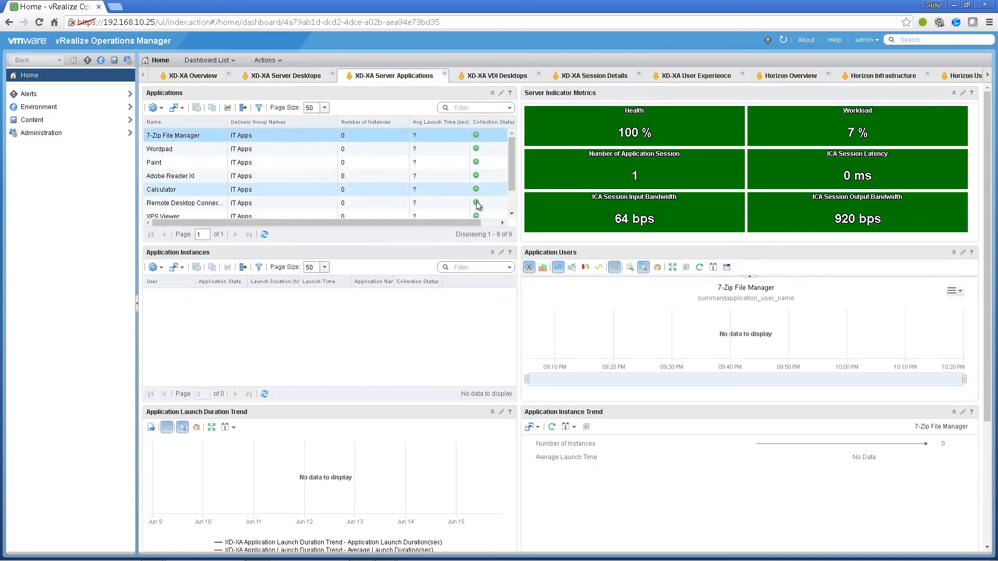
click(489, 79)
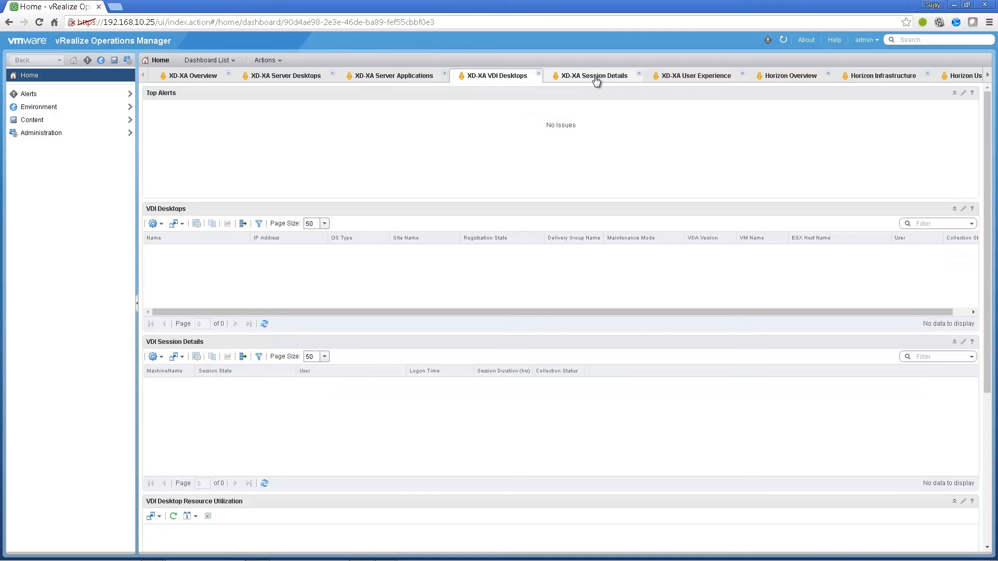
- Inspect Server OS and Application session rows in XD-XA Session Details, then view User Experience and Horizon Overview
click(596, 79)
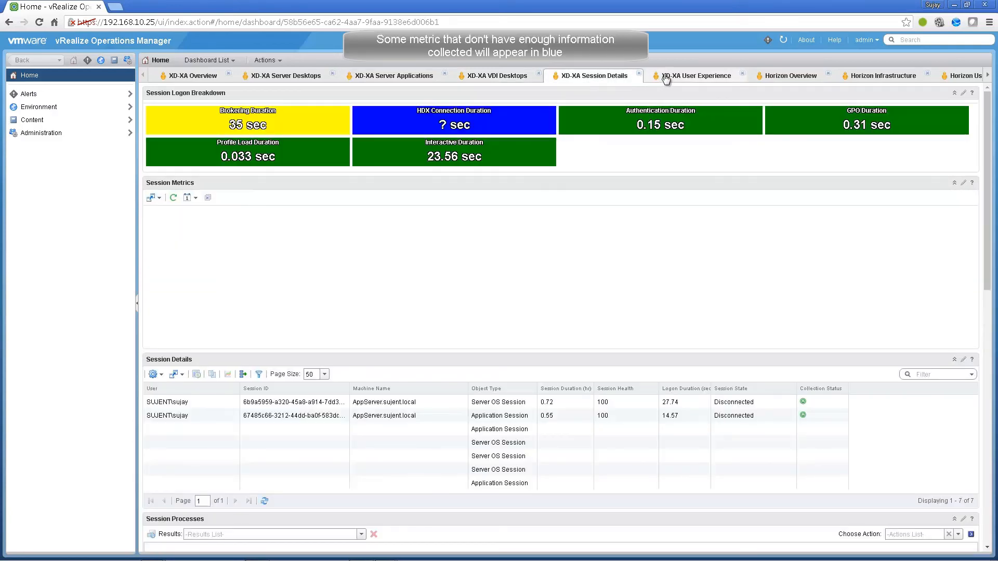
click(665, 78)
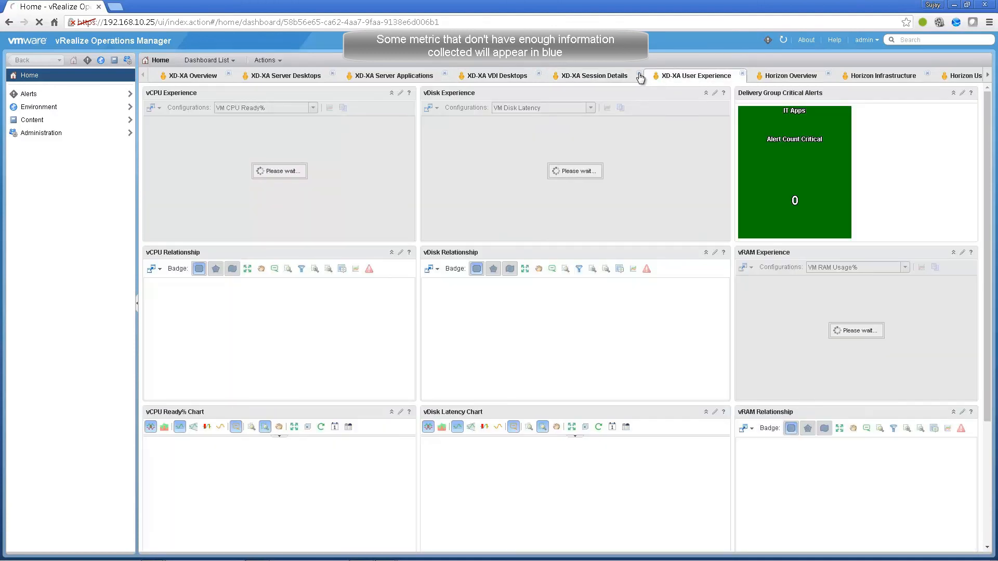
click(612, 79)
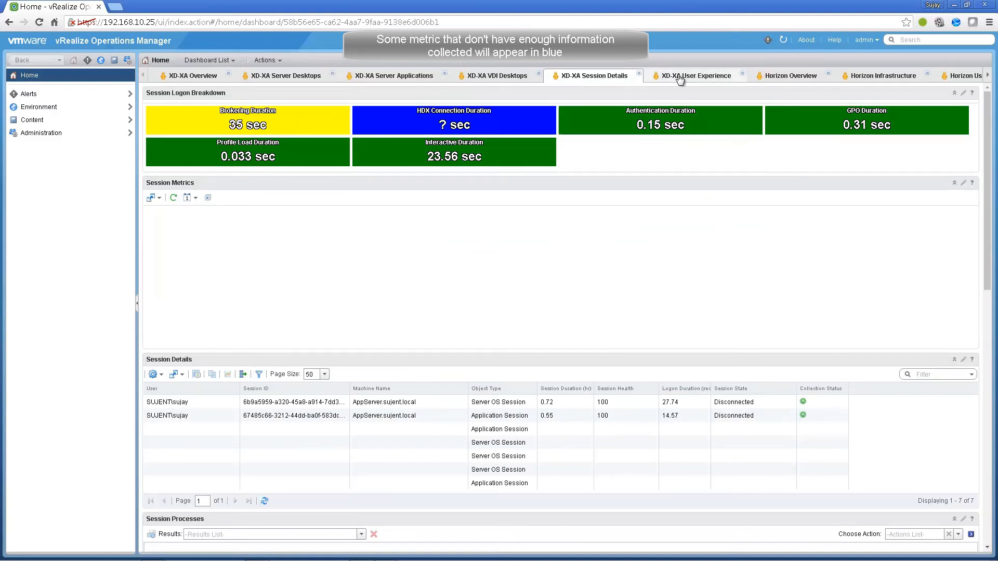
click(801, 404)
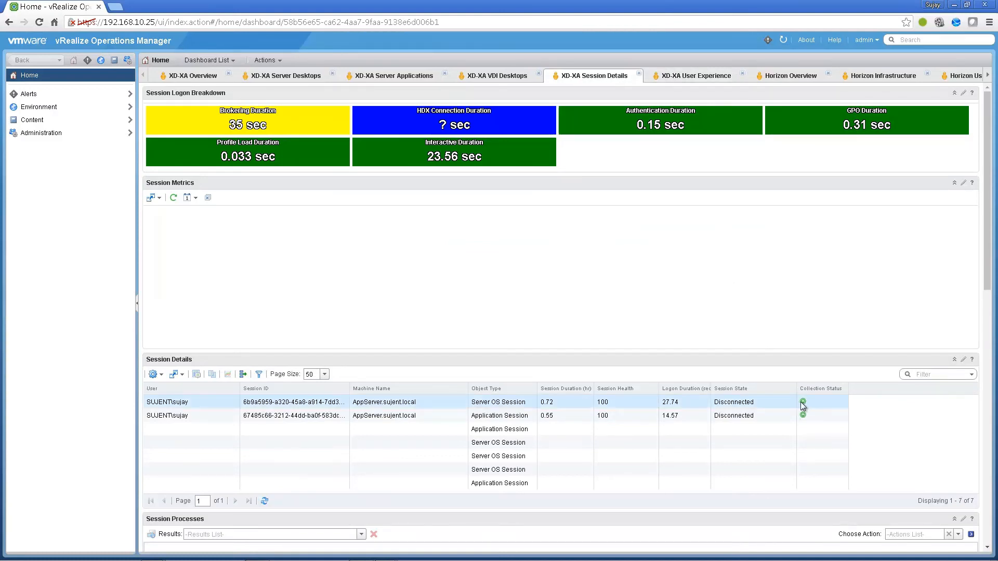
click(803, 416)
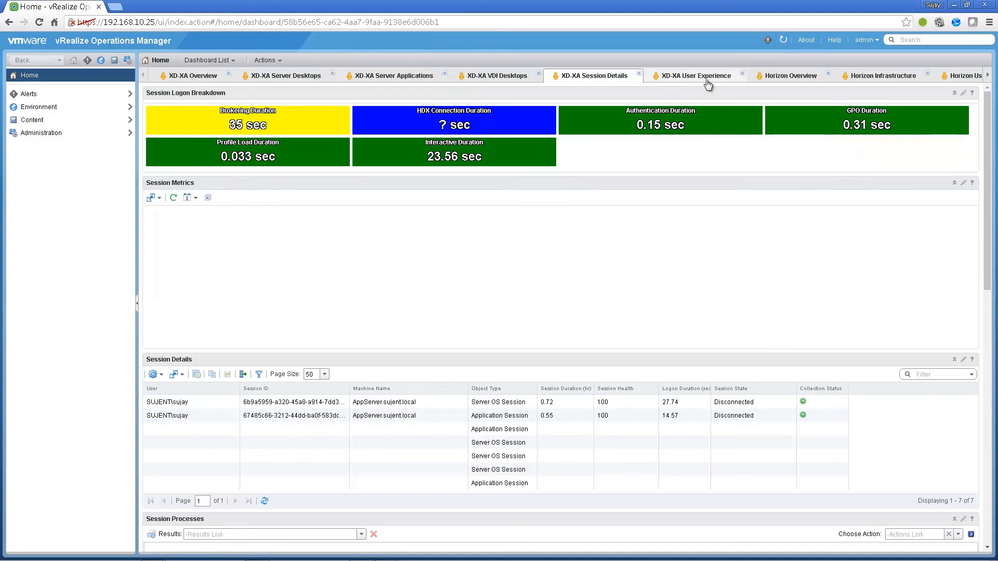
click(708, 79)
click(774, 79)
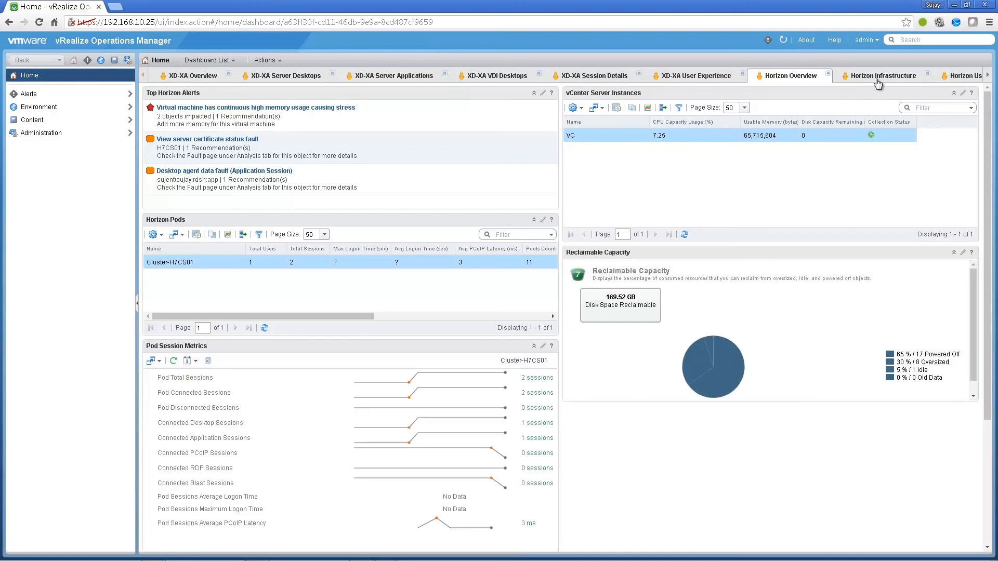
- View the Horizon Infrastructure, User Sessions, VDI Pools and RDS Pools dashboards
click(878, 79)
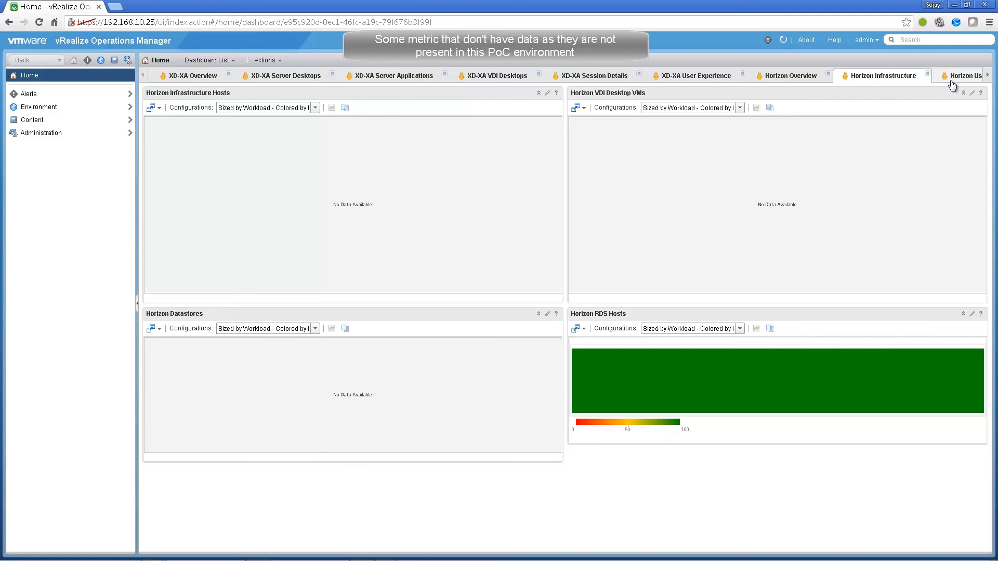
click(952, 83)
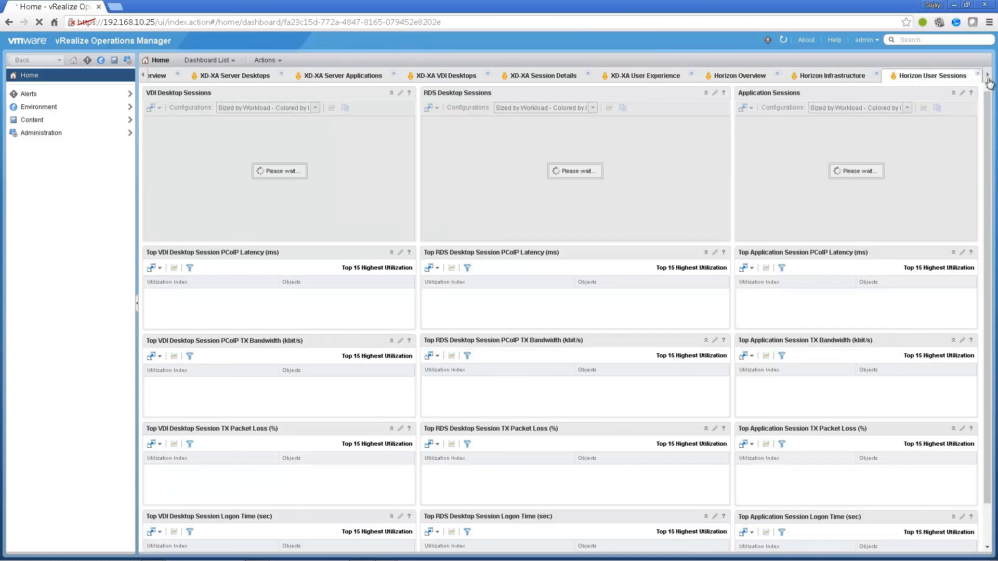
click(988, 78)
click(987, 78)
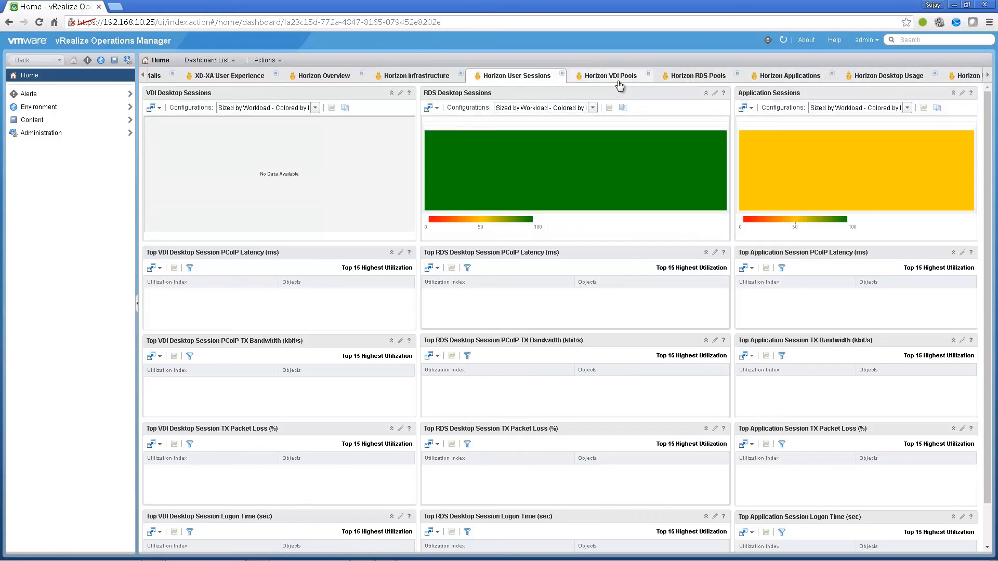
click(619, 77)
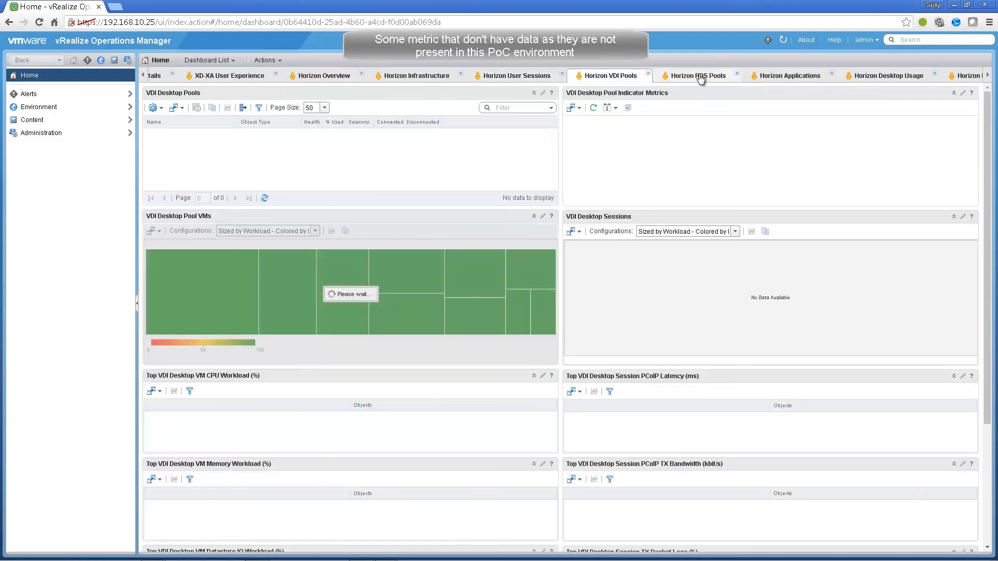
click(700, 77)
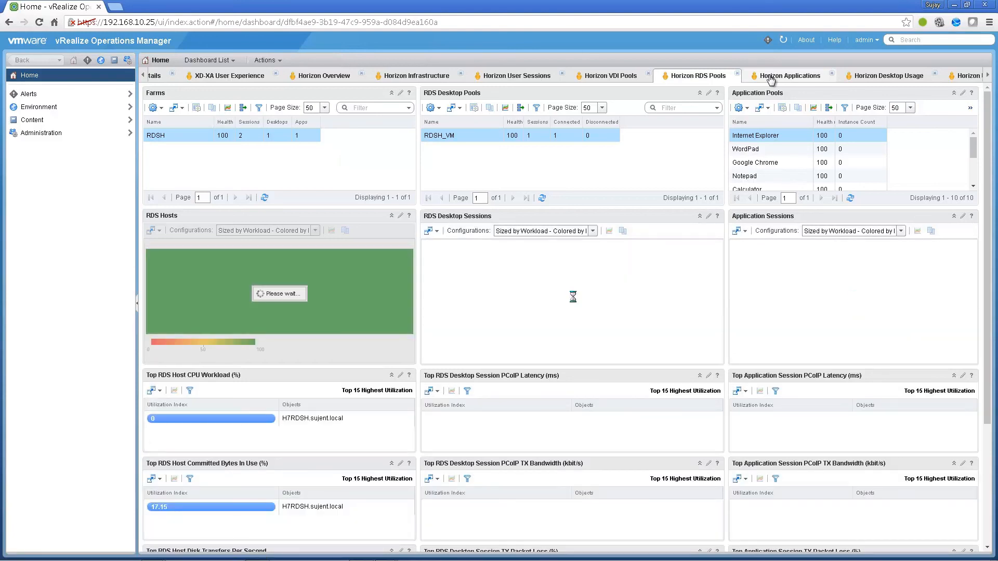
- View the Horizon Applications, Desktop Usage, User Session Details and RDS Host Details dashboards
click(770, 79)
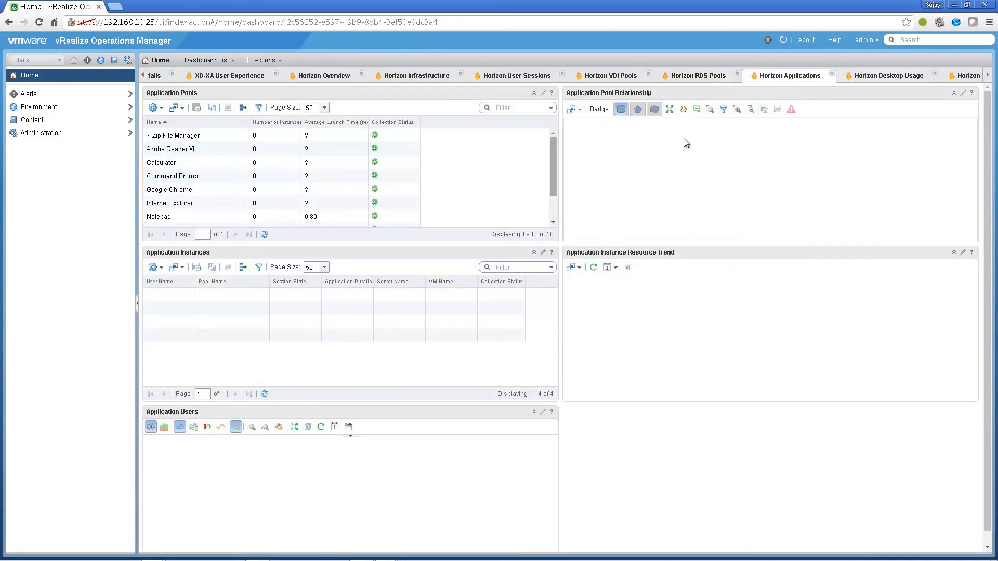
click(864, 81)
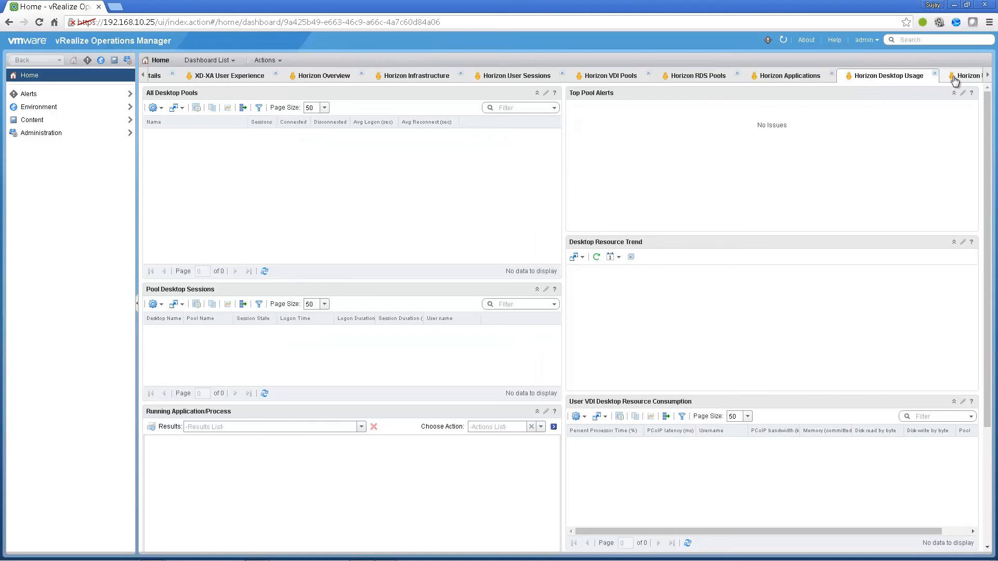
click(955, 80)
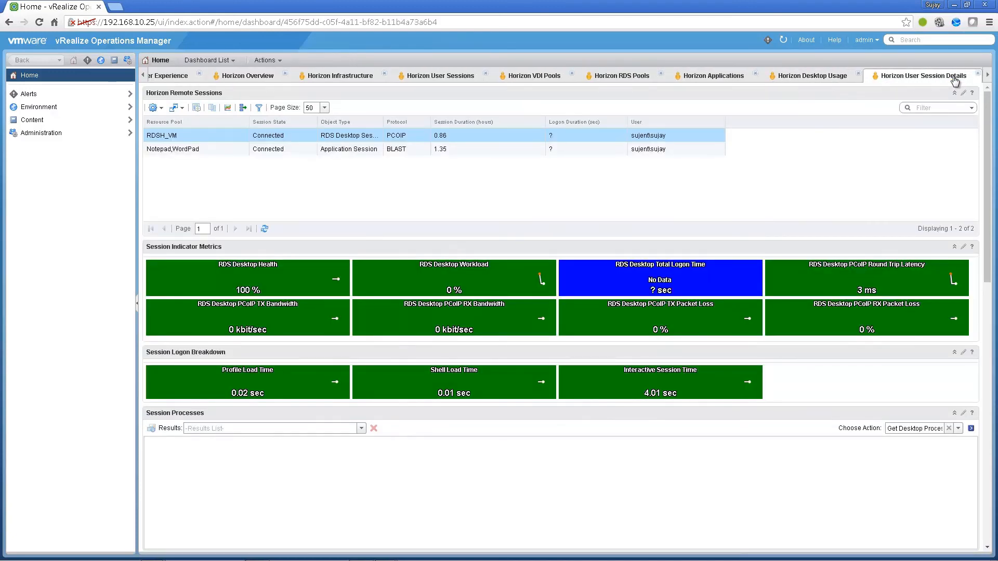
click(987, 77)
click(988, 77)
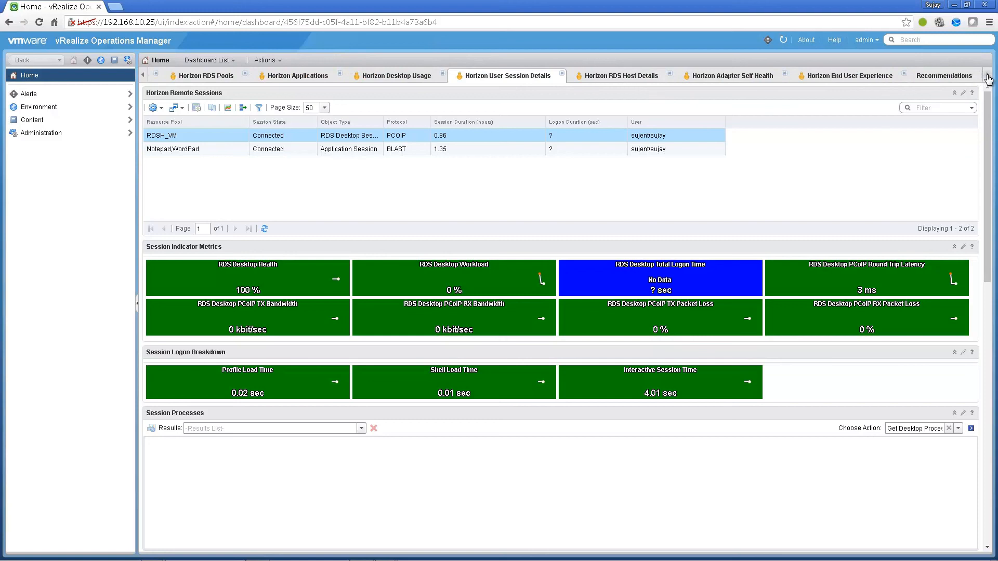
click(637, 77)
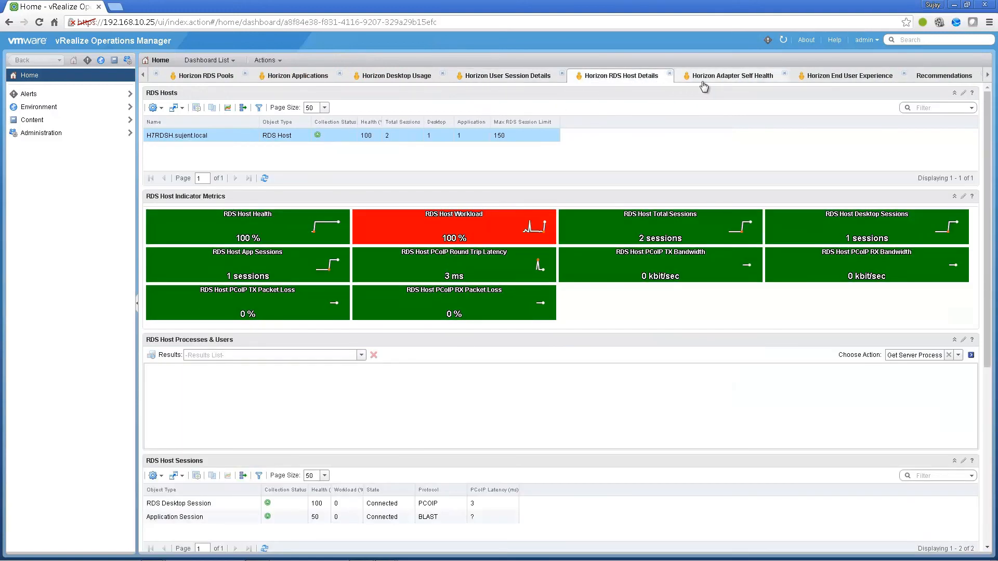
- Check the Horizon Adapter Self Health collection status and the Horizon End User Experience dashboard
click(711, 79)
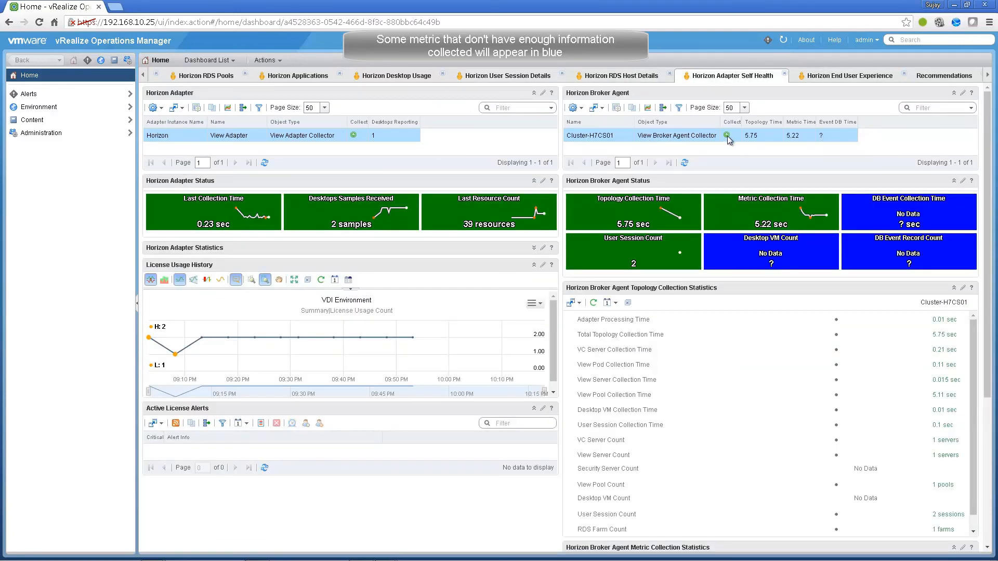
mouse_move(353, 136)
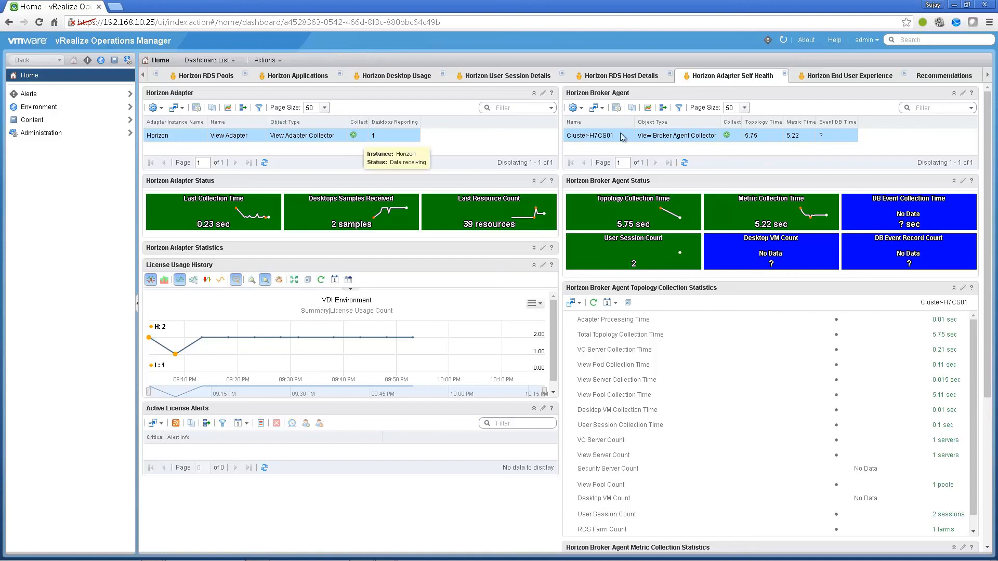
click(827, 77)
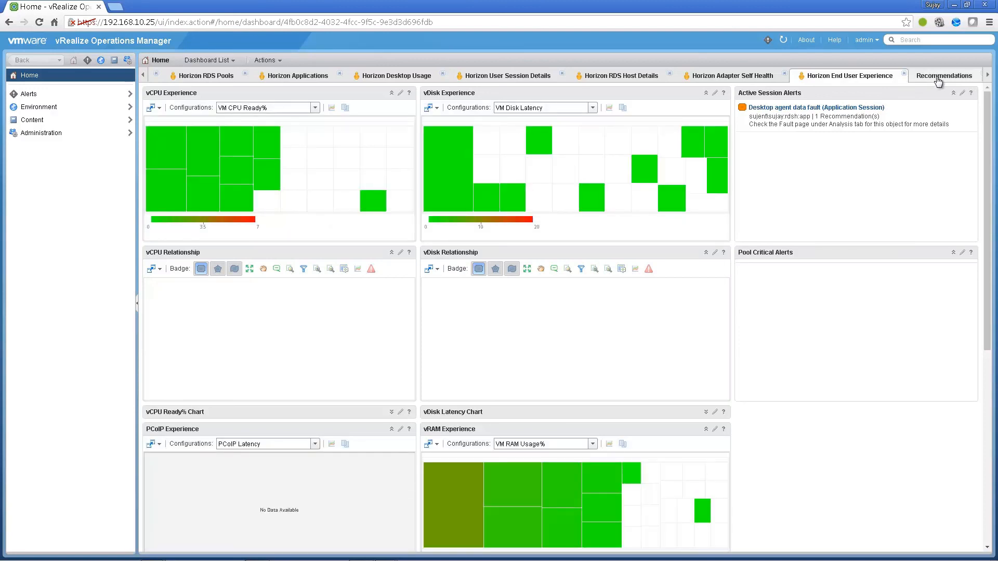
- View the Recommendations dashboard, then move on to the Diagnose dashboard
click(938, 77)
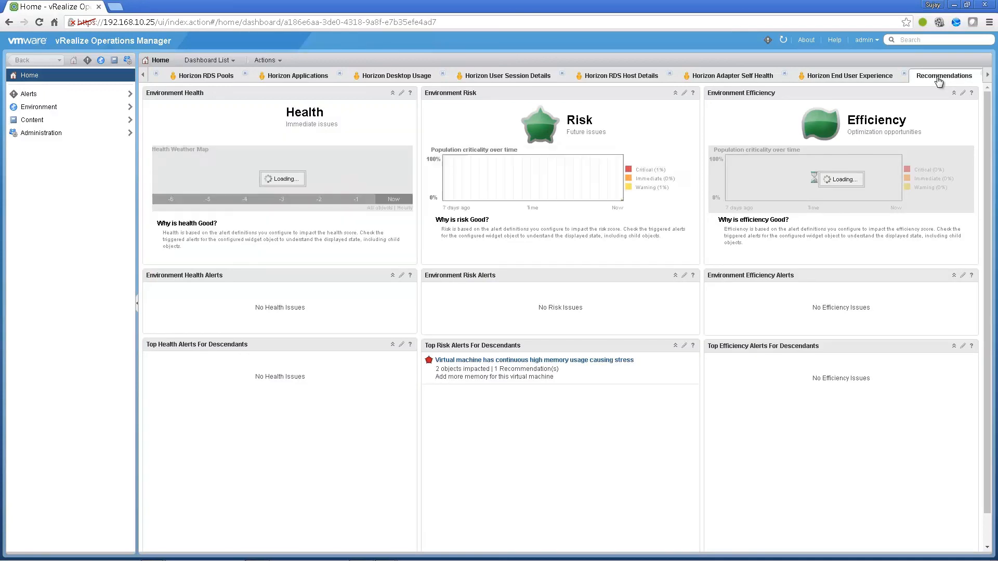
click(987, 76)
click(986, 77)
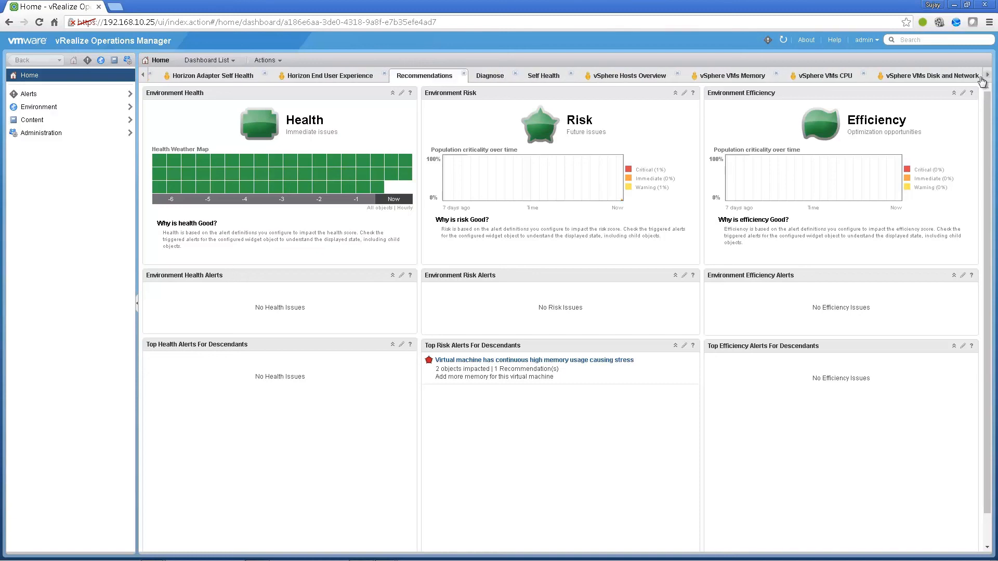
click(498, 79)
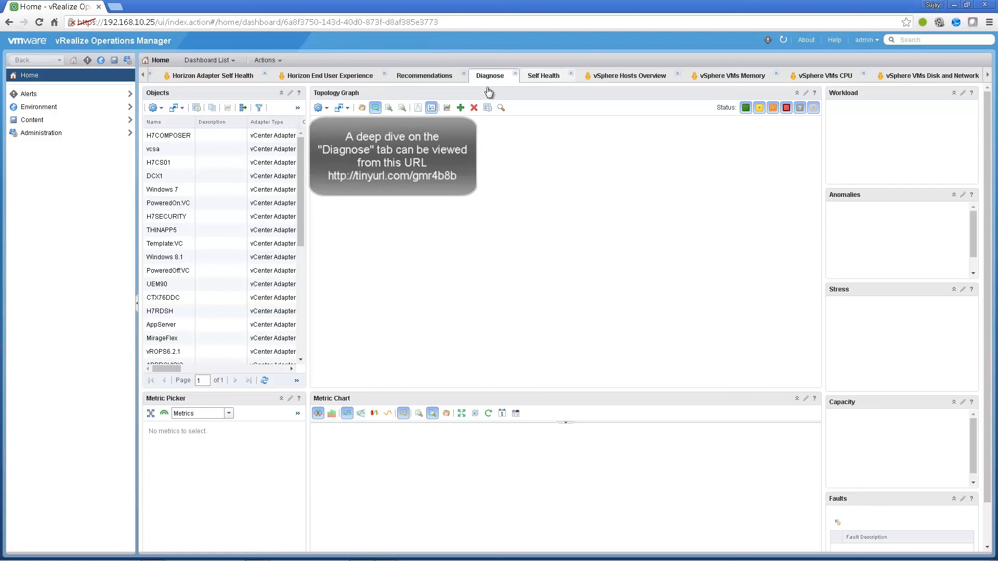
- Select H7CS01 to show its topology and expanded CPU metrics, then view Self Health
click(174, 161)
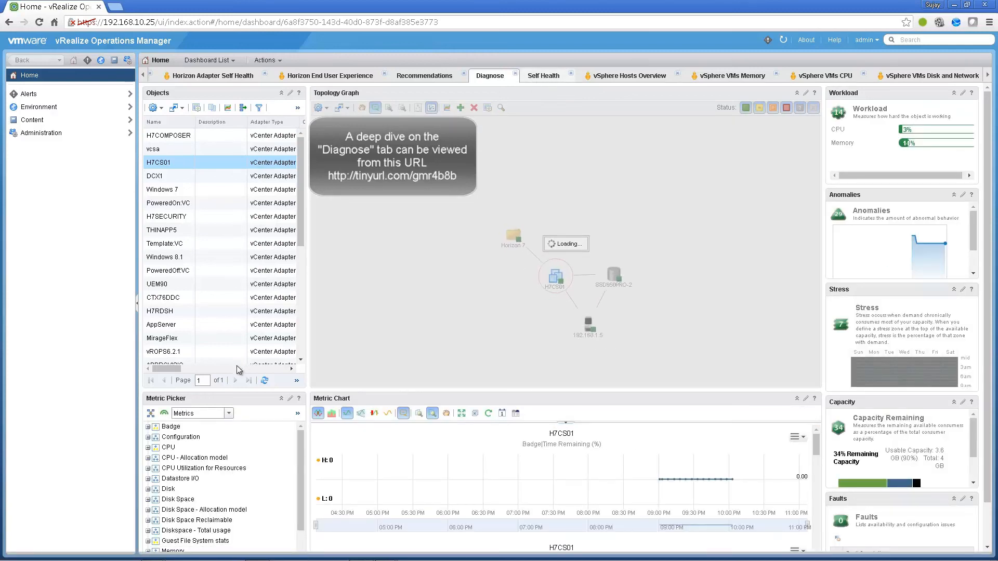
click(147, 449)
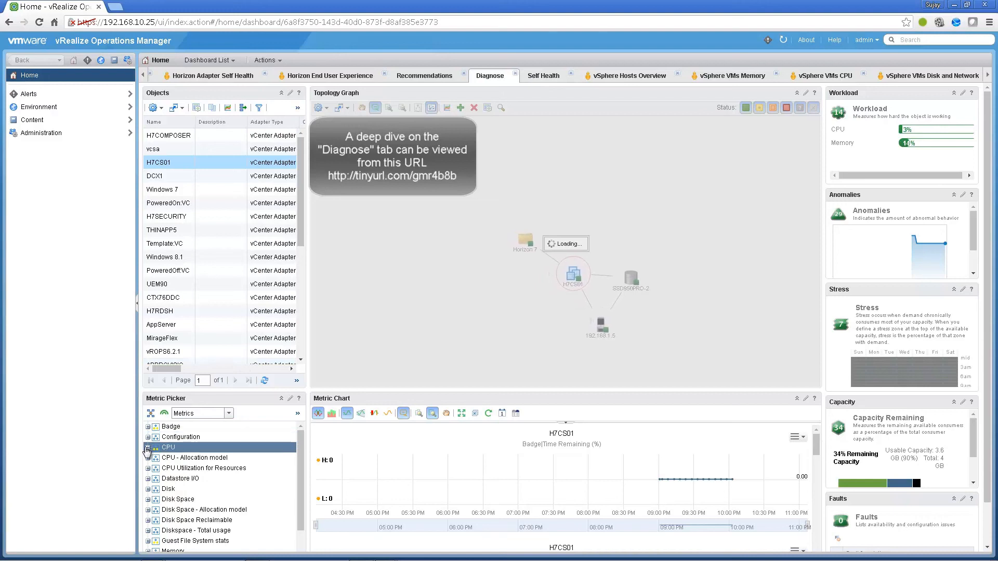
click(148, 448)
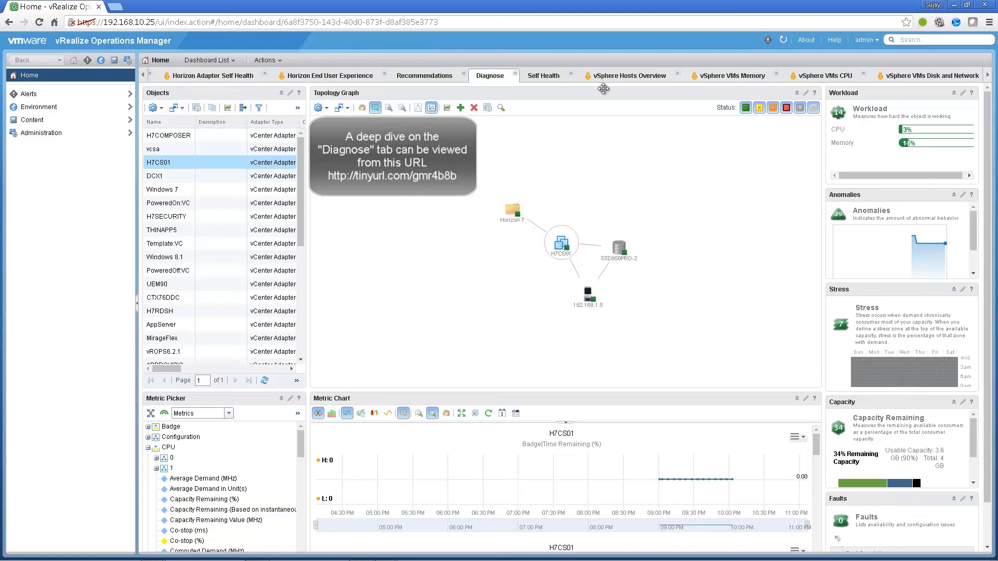
click(548, 79)
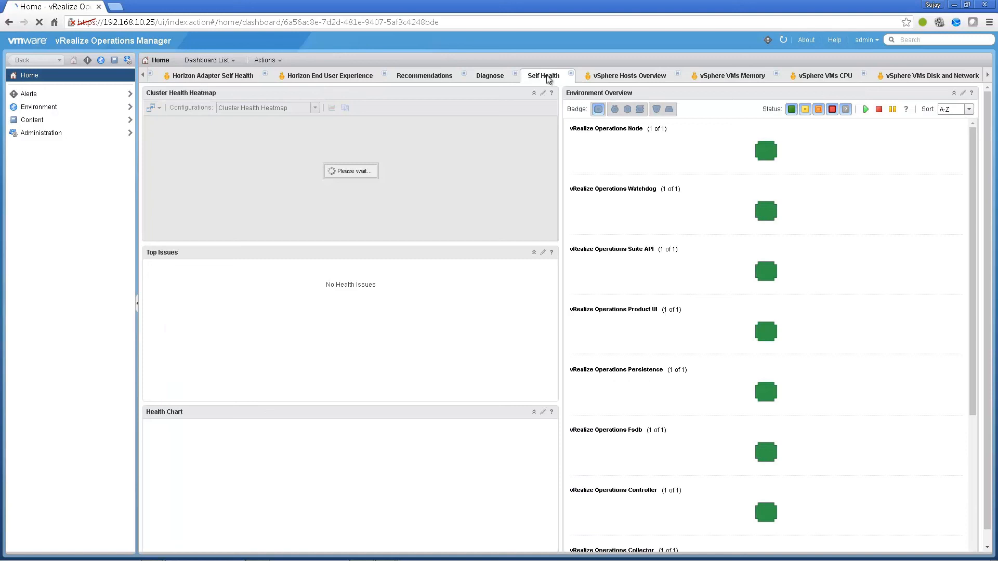